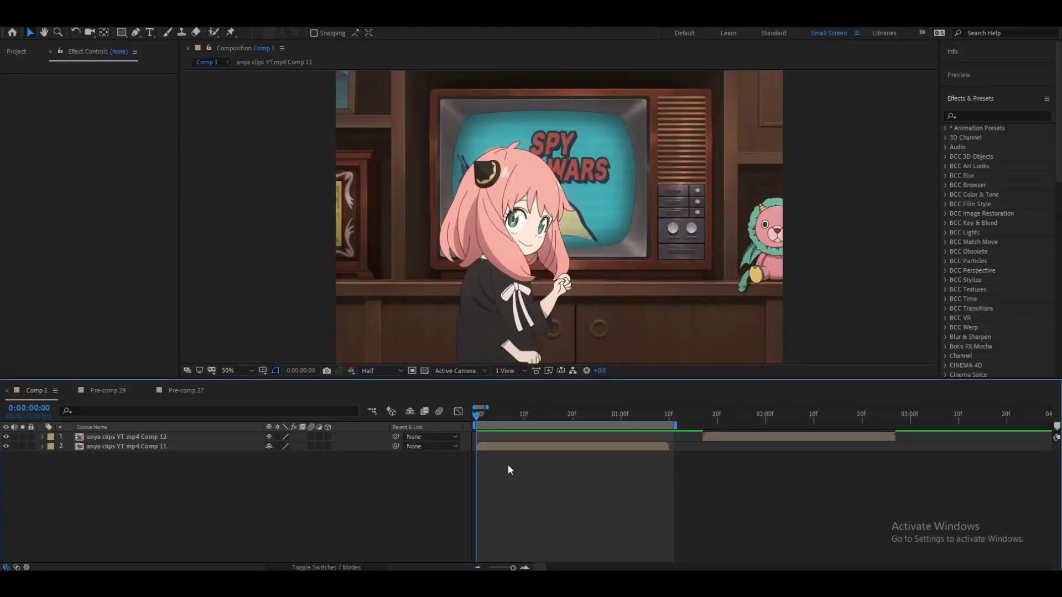
- Return to the first frame and duplicate the 'anya clips YT.mp4 Comp 11' layer
left_click_drag(486, 416, 718, 446)
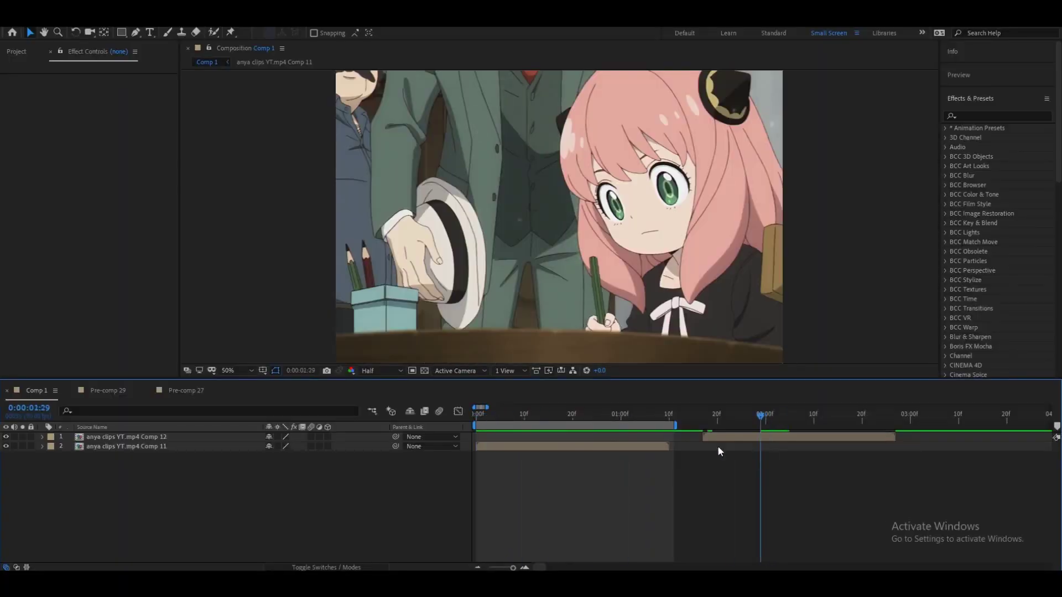
key("Home")
left_click(531, 446)
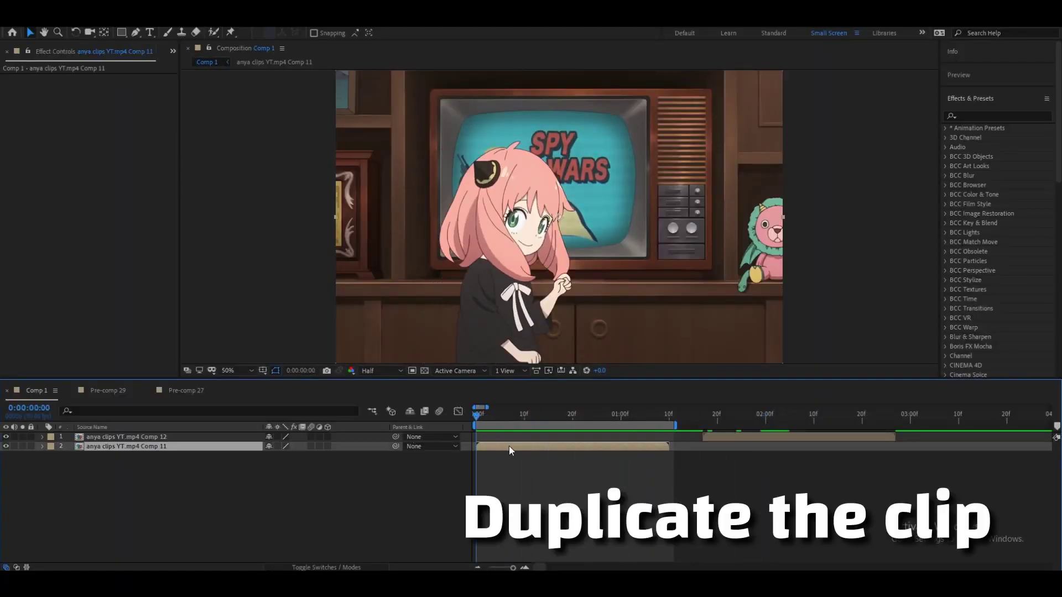
key("ctrl+d")
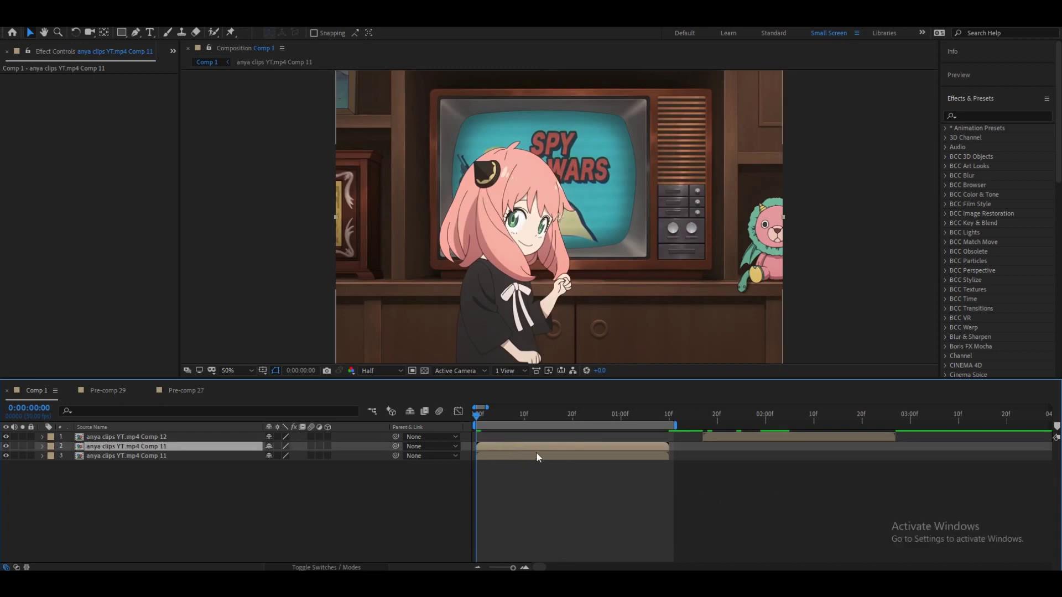
- Find S_WipeLine via a 'wipeli' search and apply it to the Comp 11 copy
left_click(985, 117)
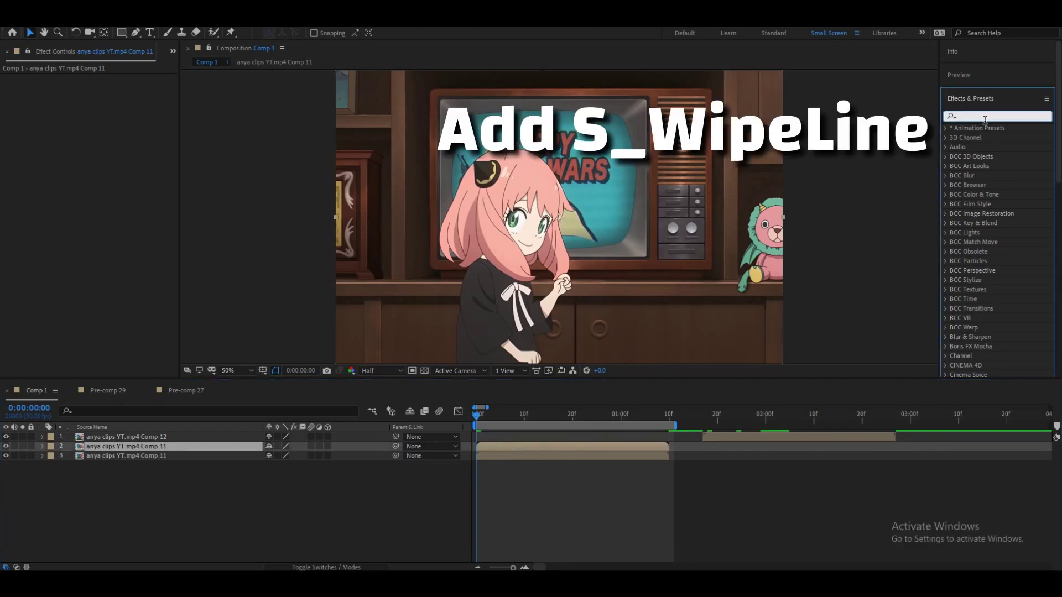
type("wipeli")
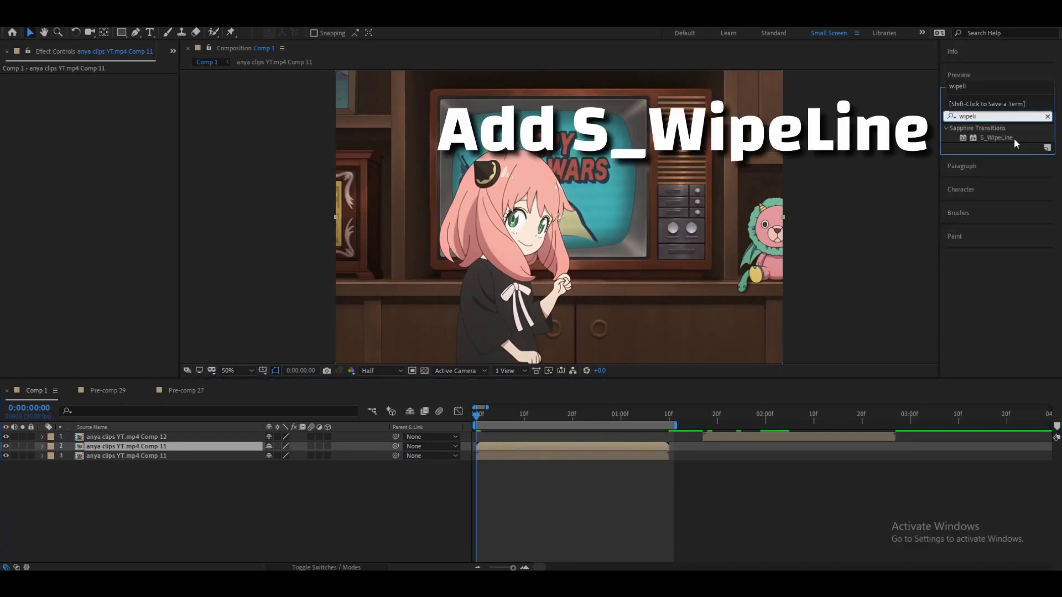
left_click(1010, 138)
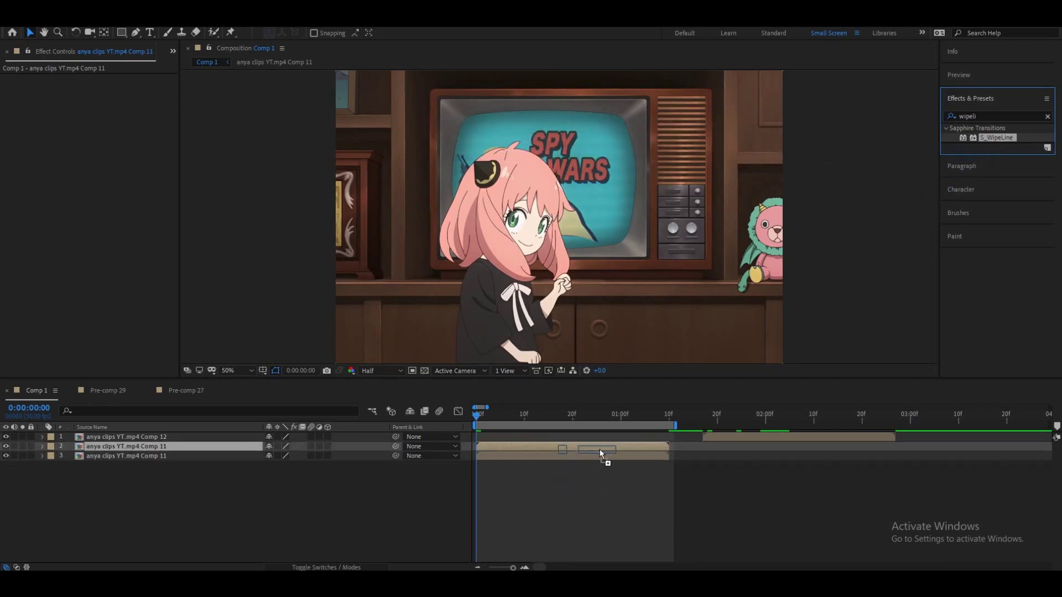
left_click_drag(1003, 142, 612, 454)
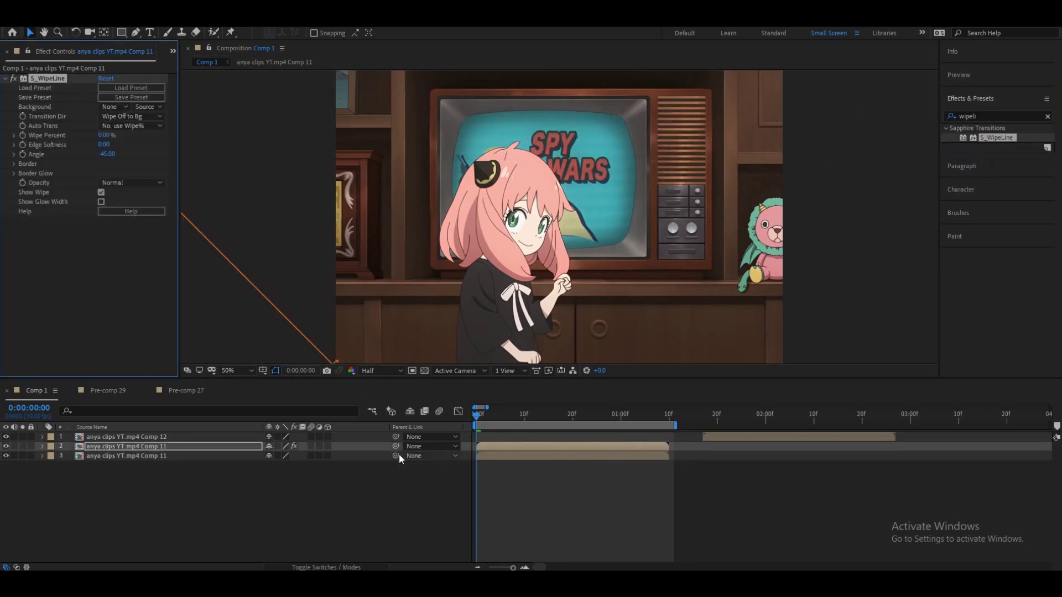
- Set the wipe Angle to 0 and Wipe Percent to 50, checking the split against the lower copy
left_click_drag(102, 154, 115, 145)
key("Return")
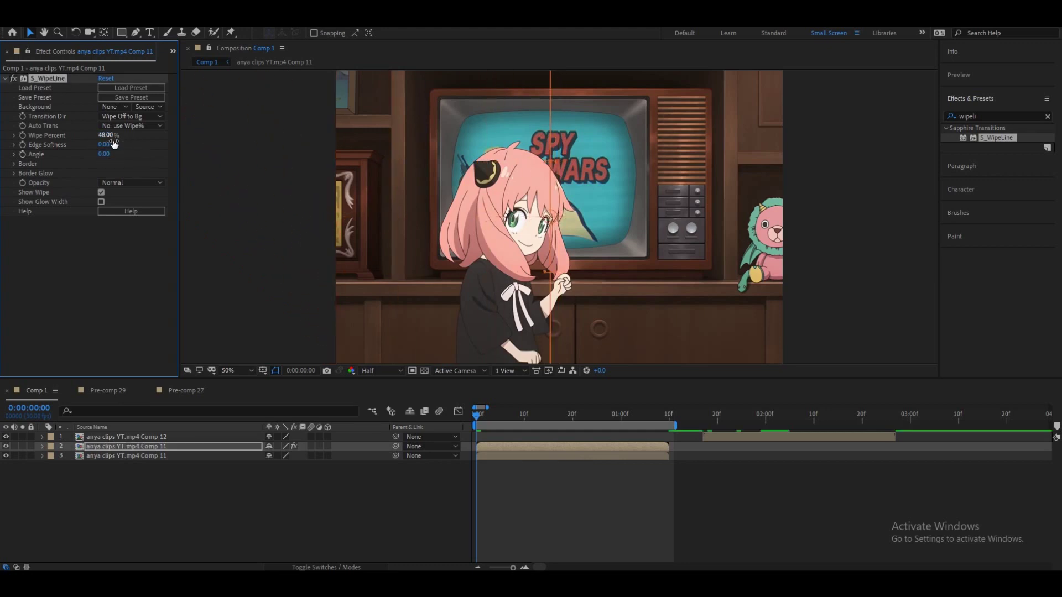
type("0")
key("Return")
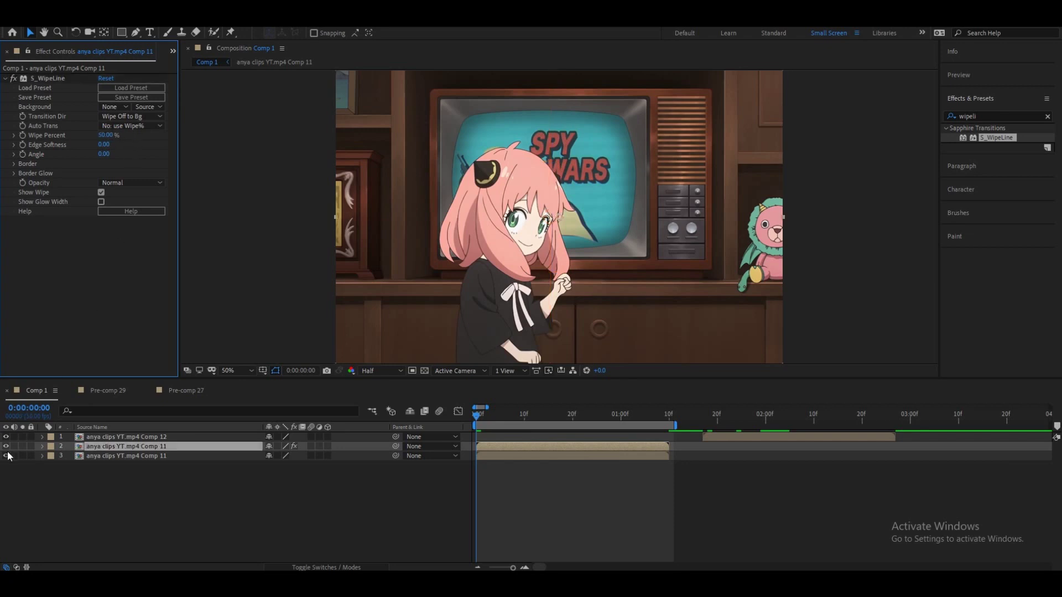
left_click(7, 456)
left_click(6, 456)
left_click(70, 324)
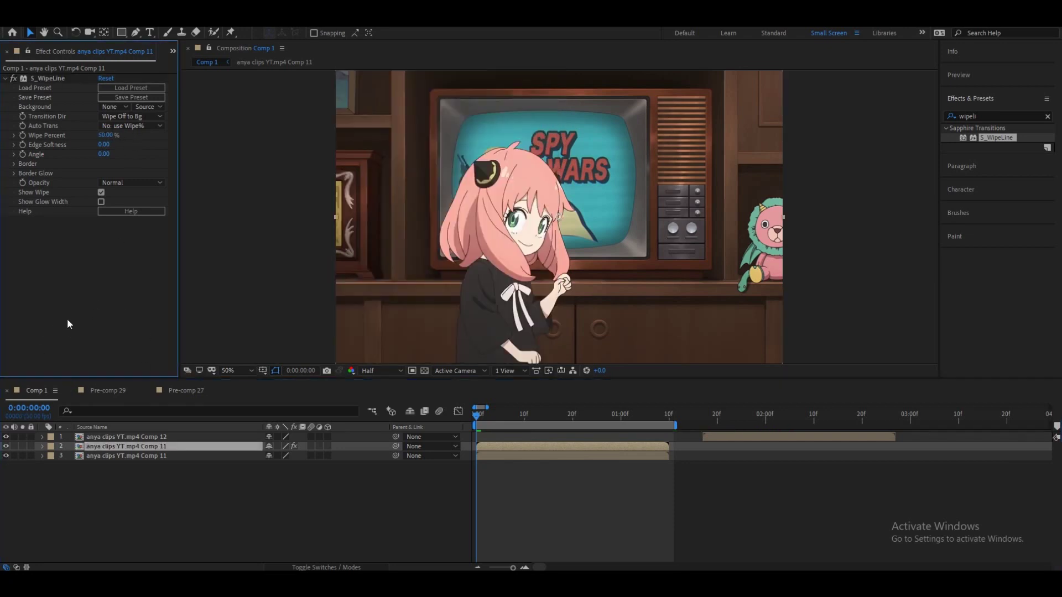
left_click(5, 79)
left_click(651, 457)
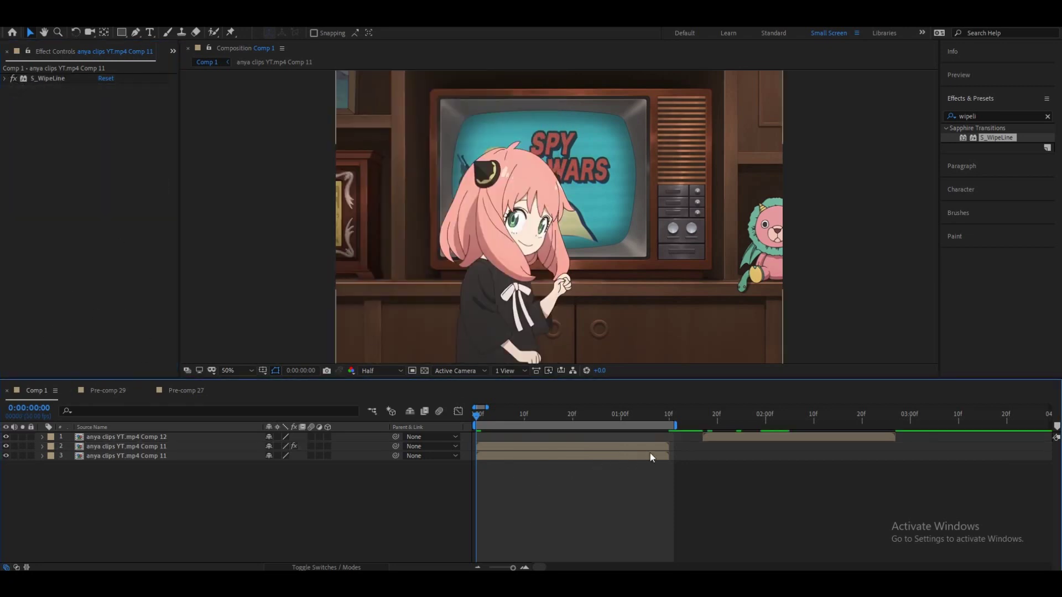
- Move the Comp 12 clip to start at frame 0 and apply S_WipeLine to it
mouse_move(715, 437)
left_mouse_down()
mouse_move(489, 437)
mouse_move(587, 437)
left_mouse_up()
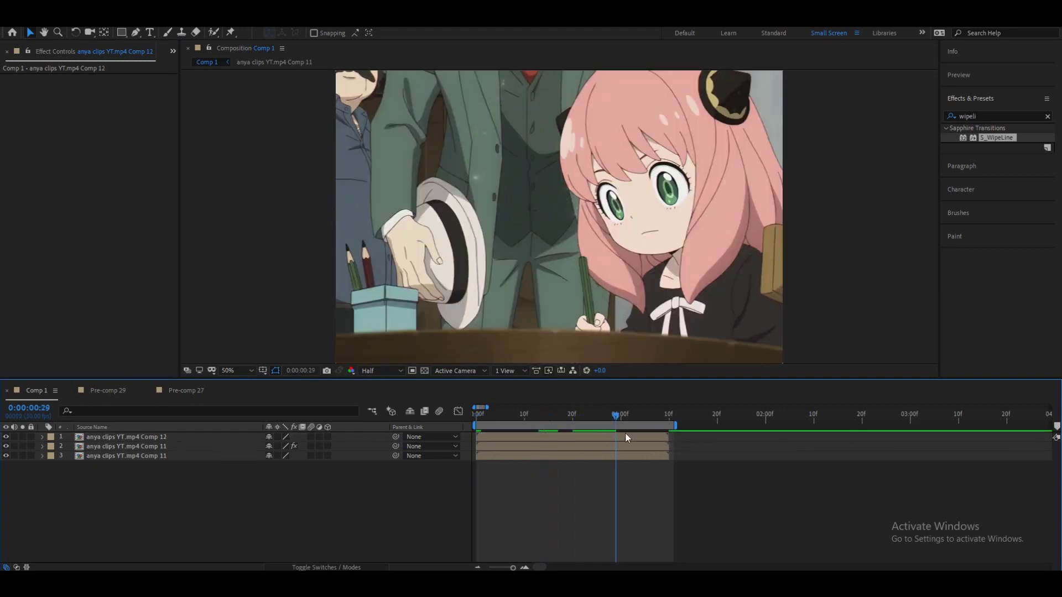
left_click(590, 437)
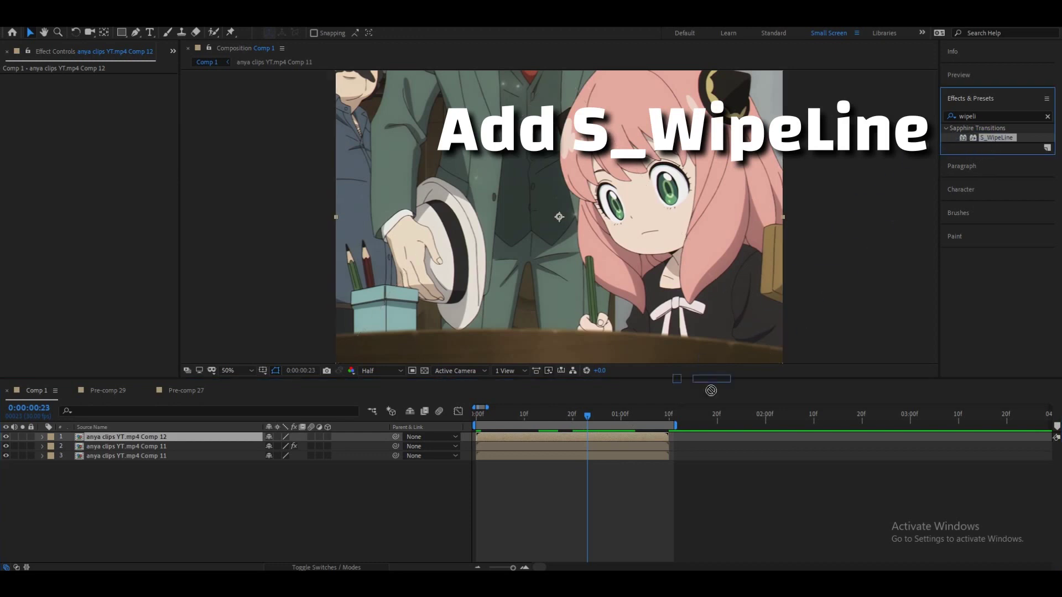
left_click_drag(993, 137, 616, 438)
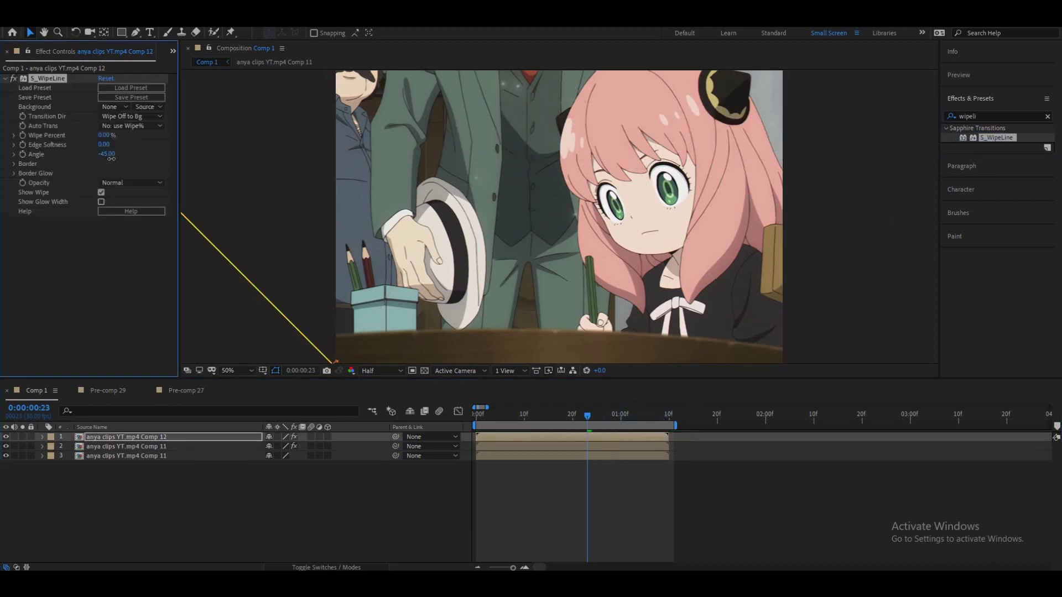
- Set Comp 12's wipe Angle to 0 and Wipe Percent to 50, fitting the frame in view
type("0")
key("Return")
left_click_drag(104, 135, 113, 137)
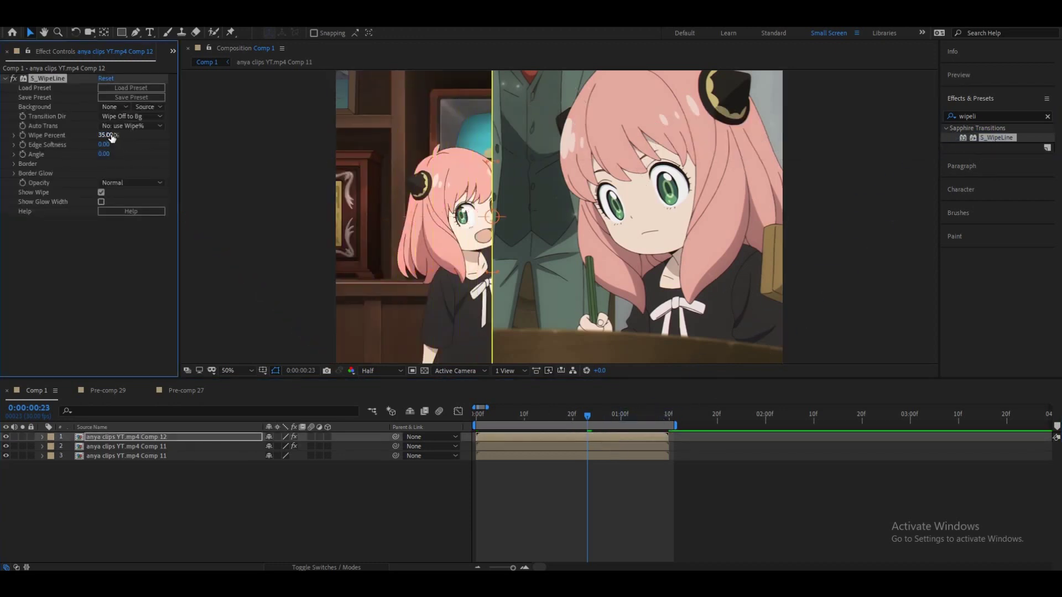
left_click(144, 155)
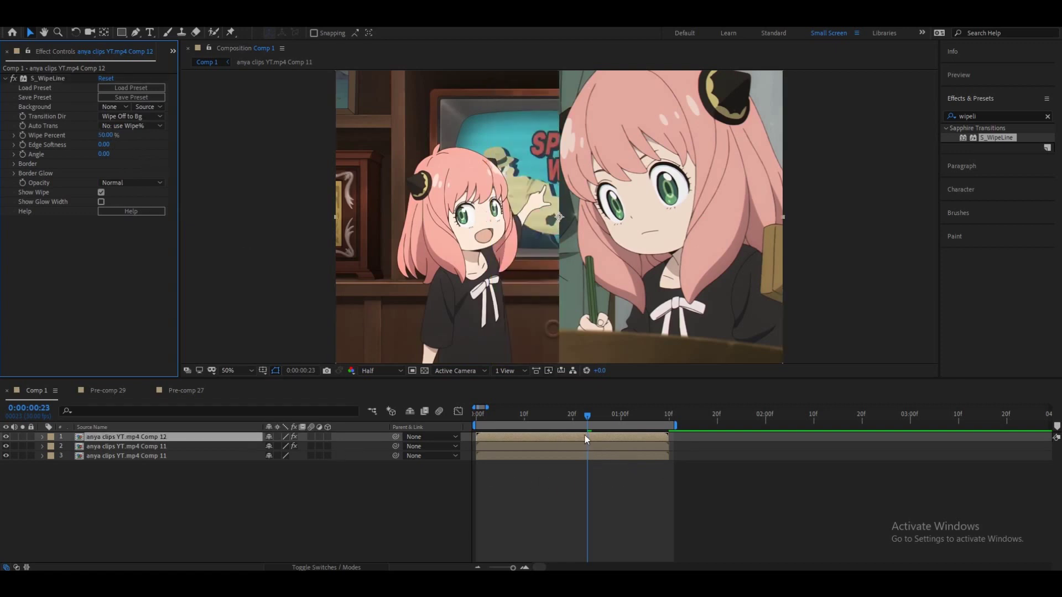
key("shift+slash")
- Raise Comp 12 to Position Y of about -539, above frame, and set the viewer to Fit
key("p")
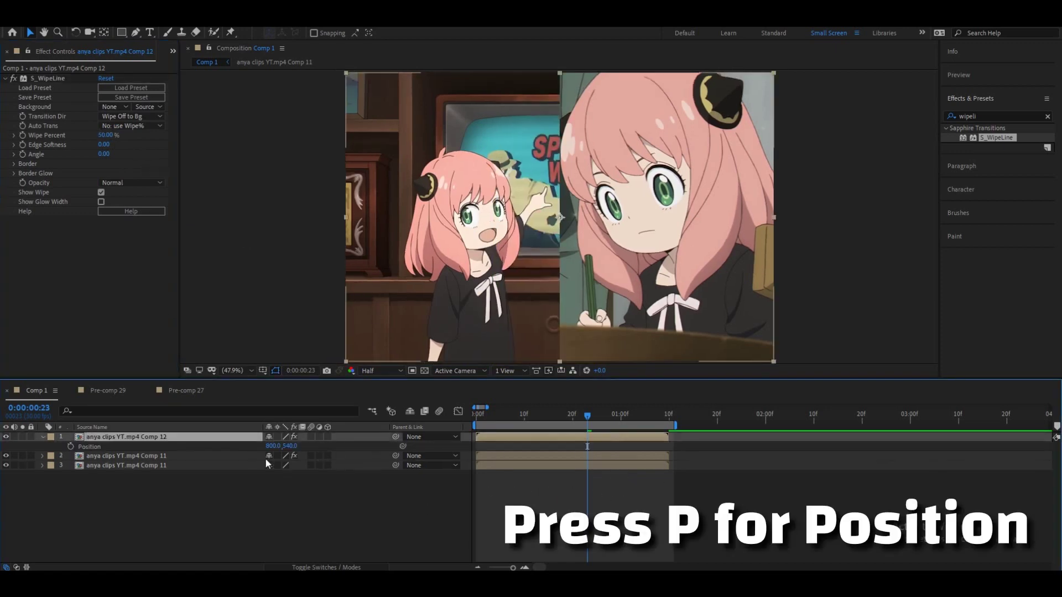
mouse_move(290, 446)
left_mouse_down()
mouse_move(300, 448)
mouse_move(277, 449)
left_mouse_up()
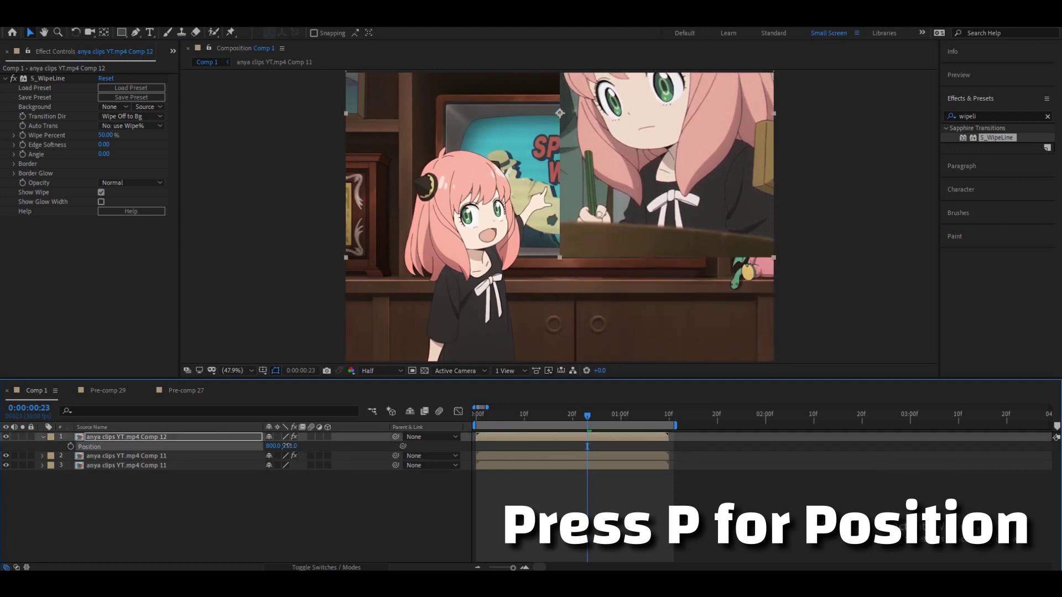
scroll(680, 281, "up", 3)
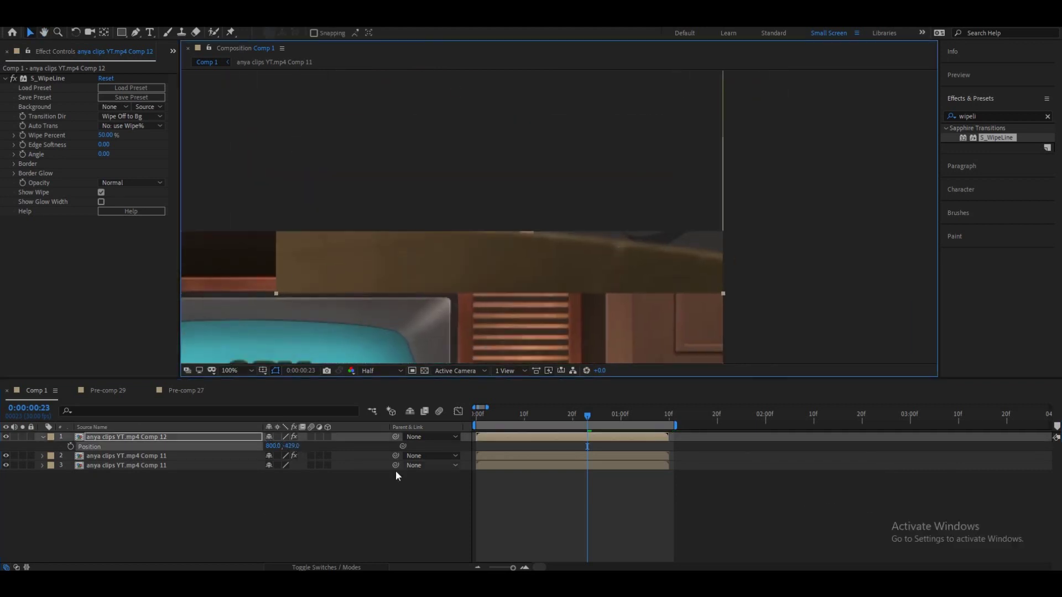
left_click_drag(300, 446, 249, 437)
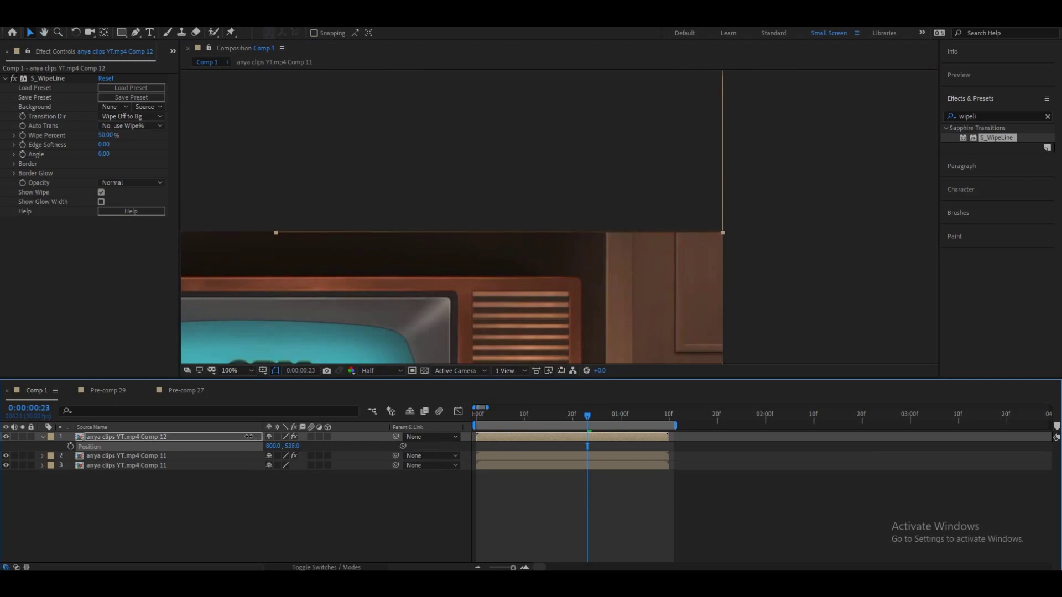
left_click(232, 371)
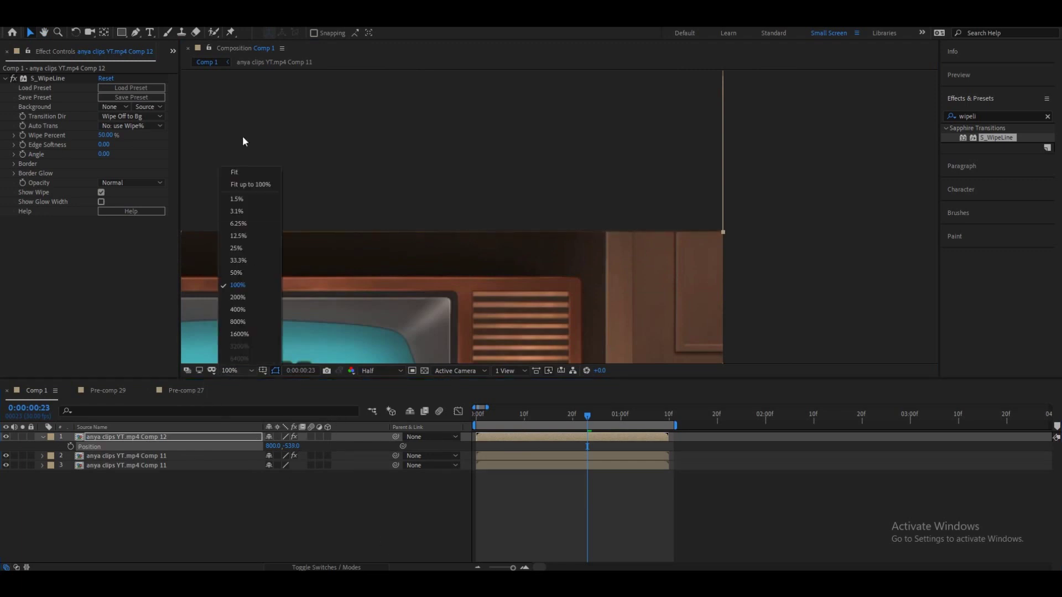
left_click(246, 172)
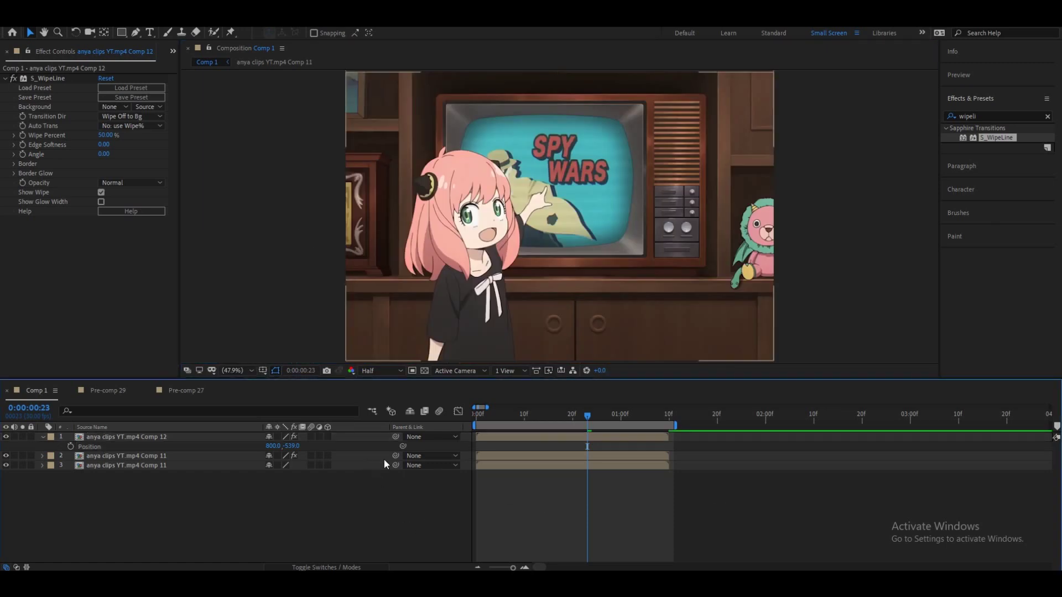
- Enable motion blur on the layers and comp, and parent the upper Comp 11 copy to Comp 12
left_click(311, 437)
left_click(311, 446)
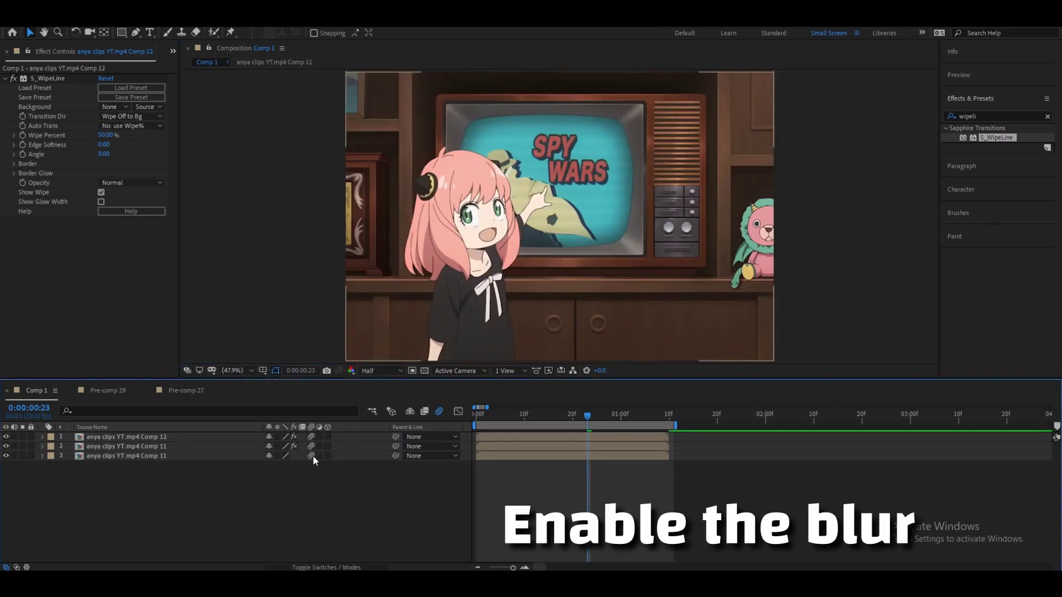
left_click(311, 456)
mouse_move(395, 446)
left_mouse_down()
mouse_move(525, 441)
mouse_move(566, 422)
mouse_move(514, 415)
left_mouse_up()
left_click(563, 415)
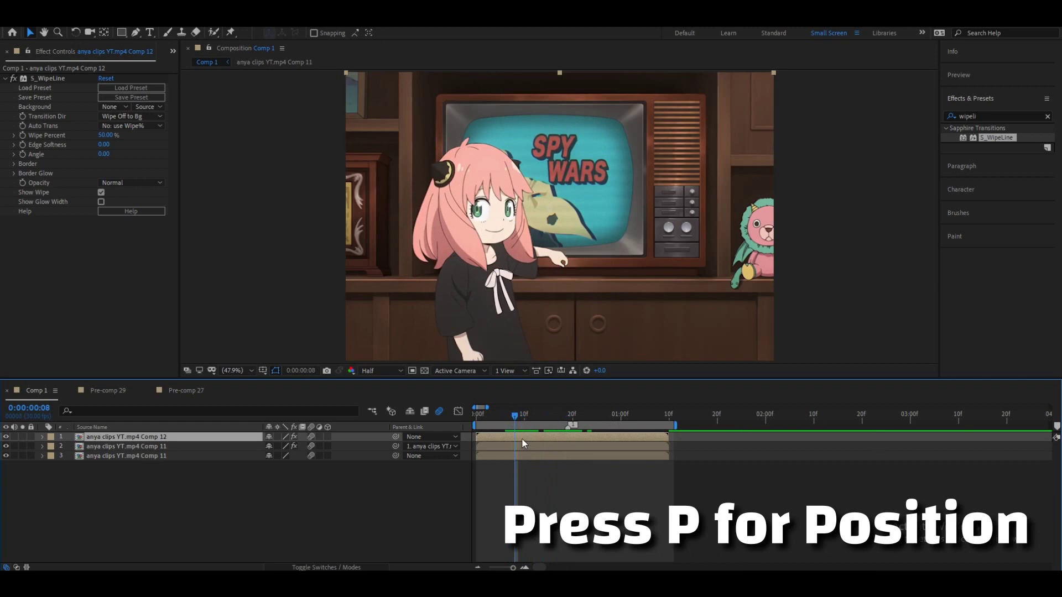
- Keyframe Comp 12's Position from above frame at 10f down to 800, 540
key("p")
left_click(71, 446)
left_click_drag(613, 414, 640, 414)
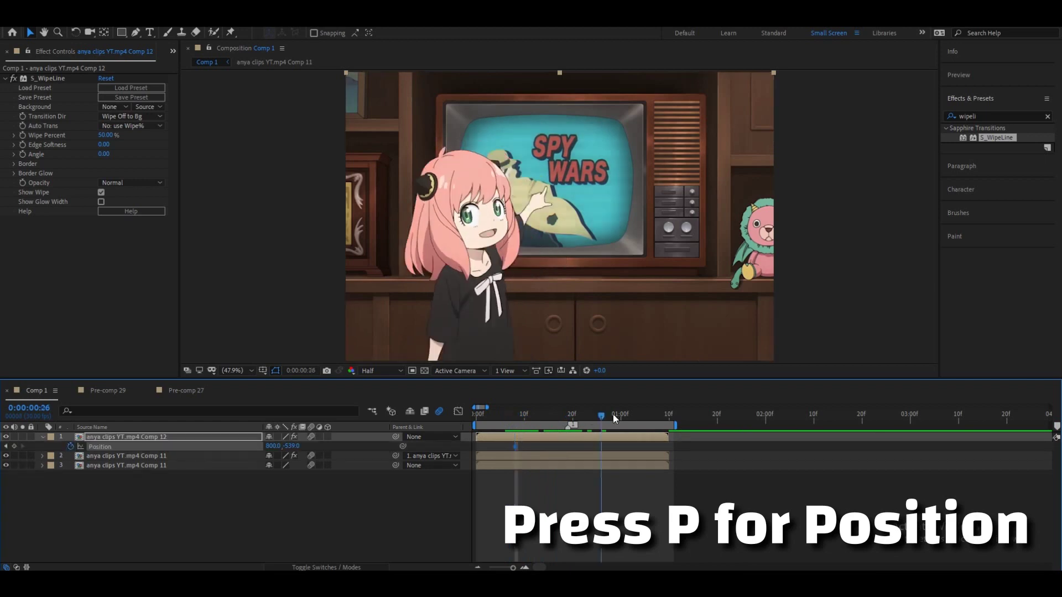
left_click_drag(519, 447, 525, 447)
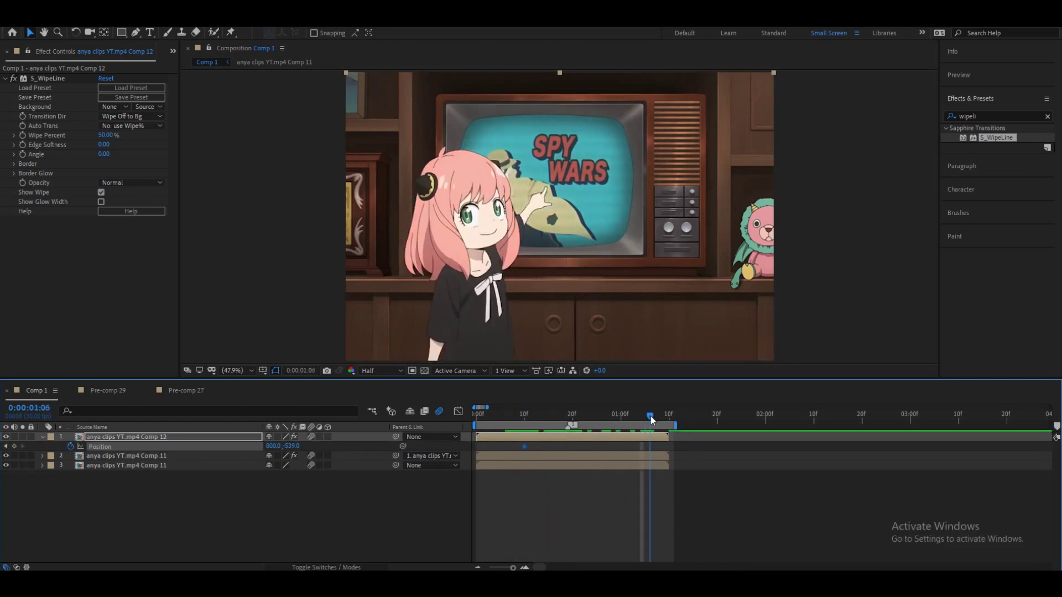
mouse_move(291, 446)
left_mouse_down()
mouse_move(308, 466)
mouse_move(300, 449)
left_mouse_up()
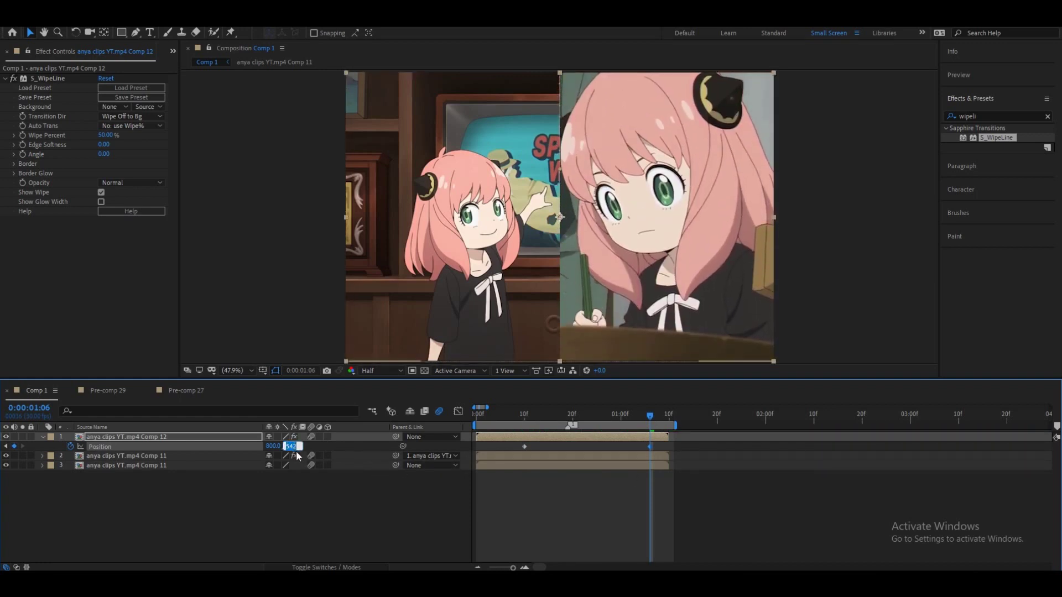
left_click(298, 496)
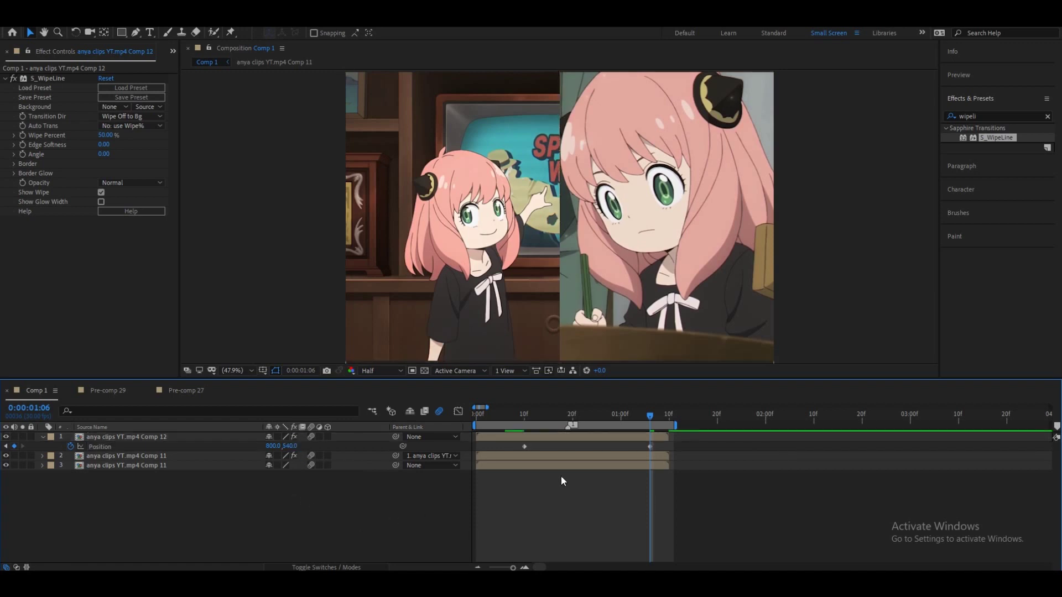
- Move the end keyframe to about 1:08, easy-ease both keyframes, and show the speed graph
left_click_drag(650, 447, 658, 447)
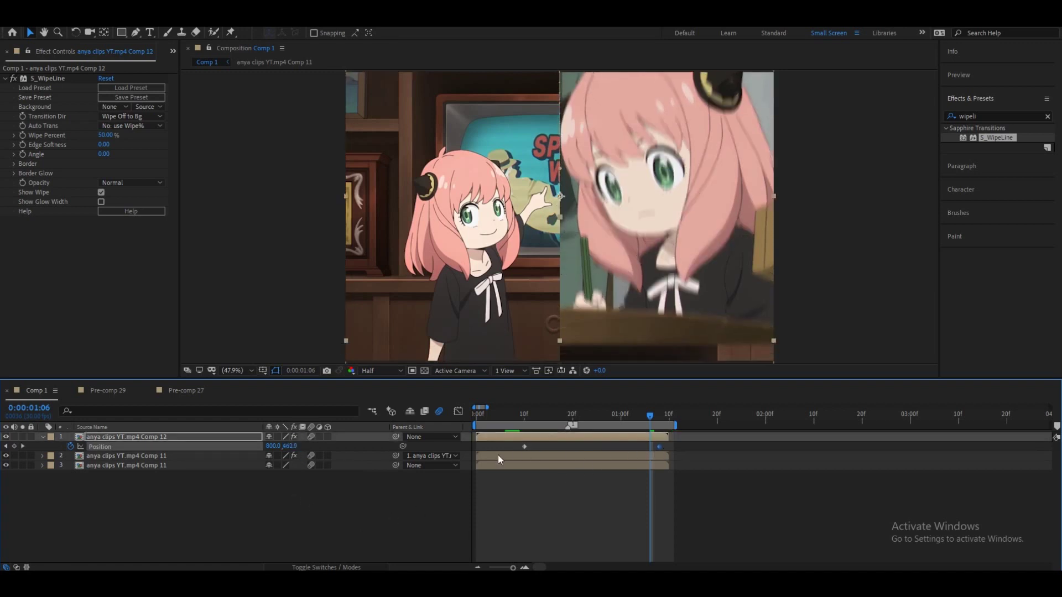
left_click_drag(512, 476, 676, 441)
key("F9")
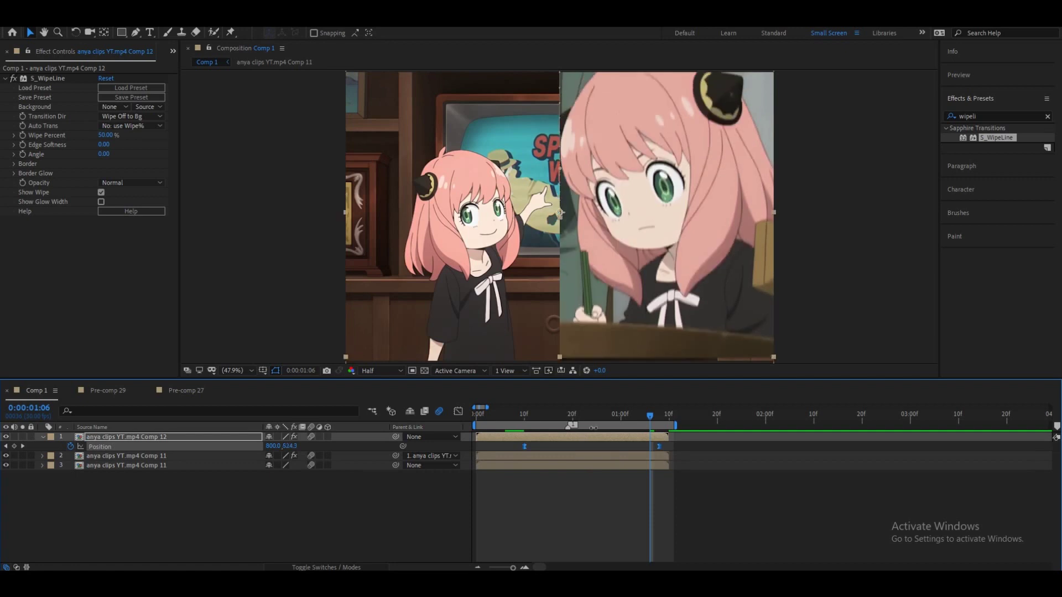
left_click(562, 415)
left_click(460, 411)
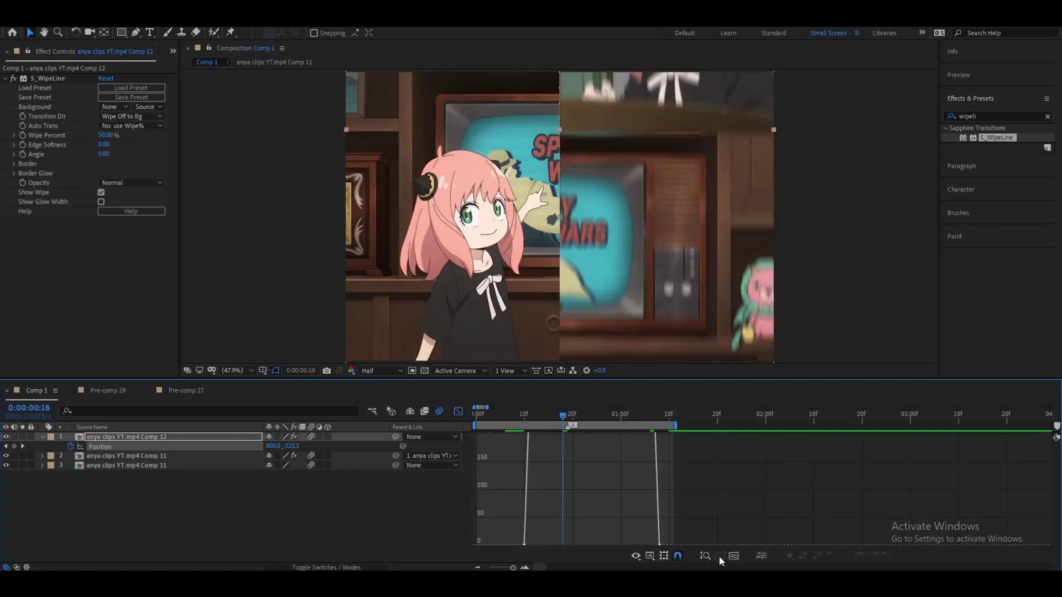
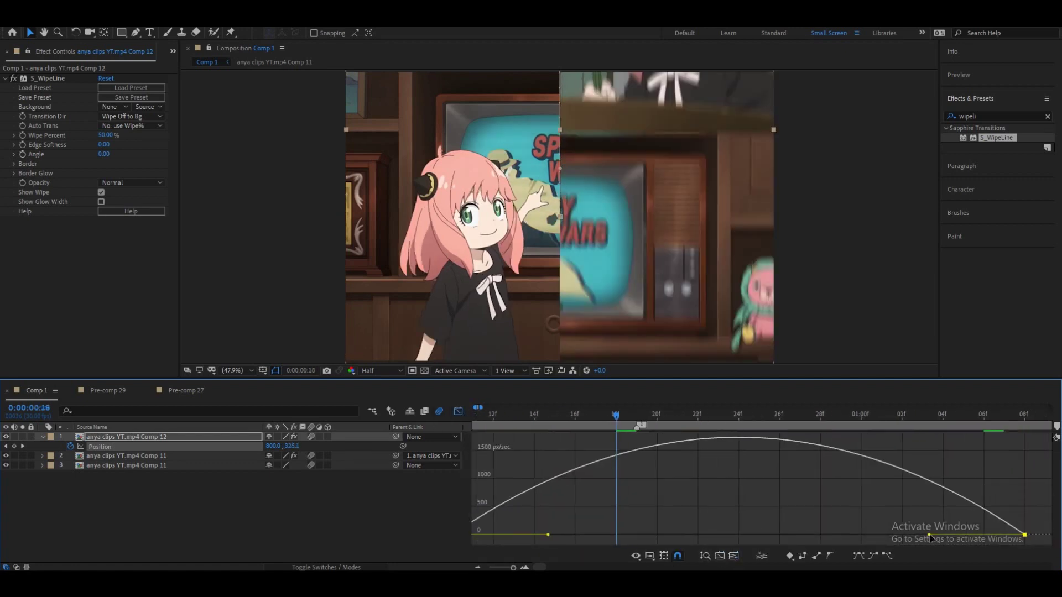
- Drag Comp 12's Position influence handles into a sharp, late speed peak near 4000, checking frames 11–23
mouse_move(931, 537)
left_mouse_down()
mouse_move(759, 535)
mouse_move(772, 537)
left_mouse_up()
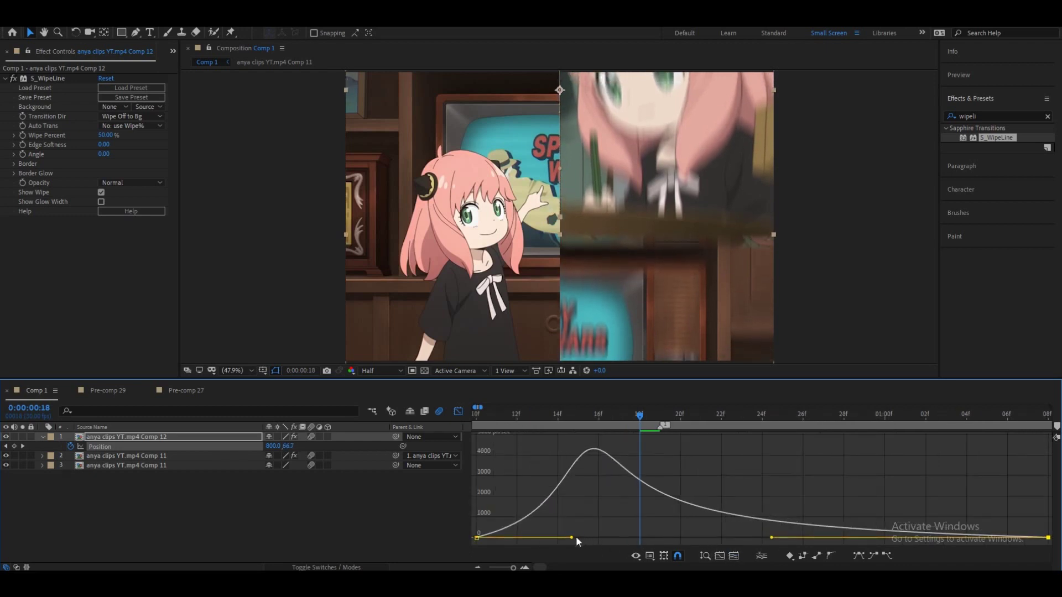
left_click_drag(576, 537, 623, 536)
left_click_drag(771, 537, 784, 538)
left_click(497, 427)
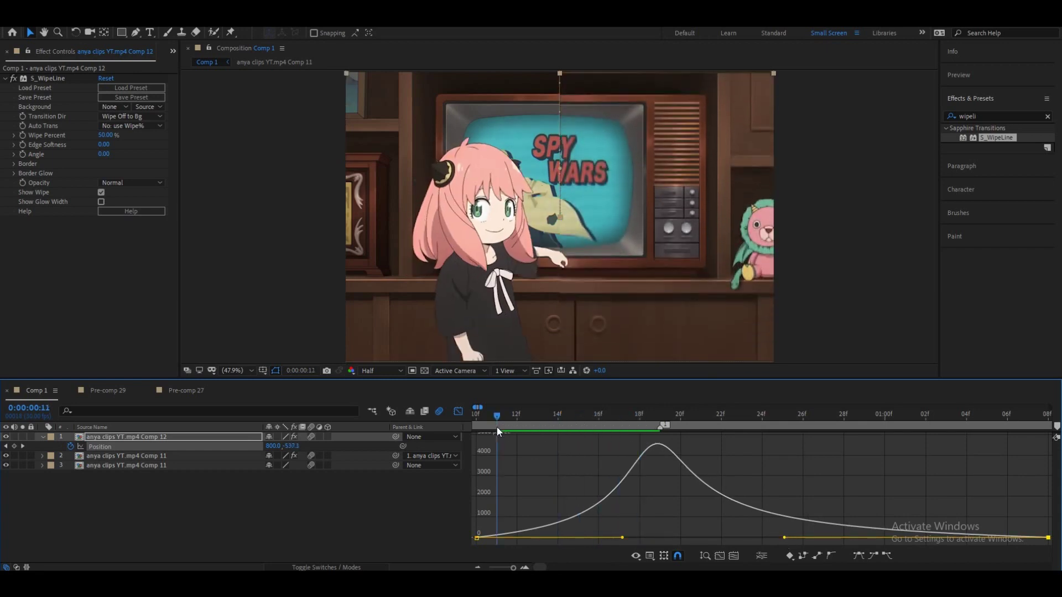
mouse_move(496, 427)
left_mouse_down()
mouse_move(876, 447)
mouse_move(800, 458)
mouse_move(486, 456)
mouse_move(497, 462)
left_mouse_up()
- Apply CC RepeTile from Effects & Presets to layer 2 at frame 20
key("shift+F3")
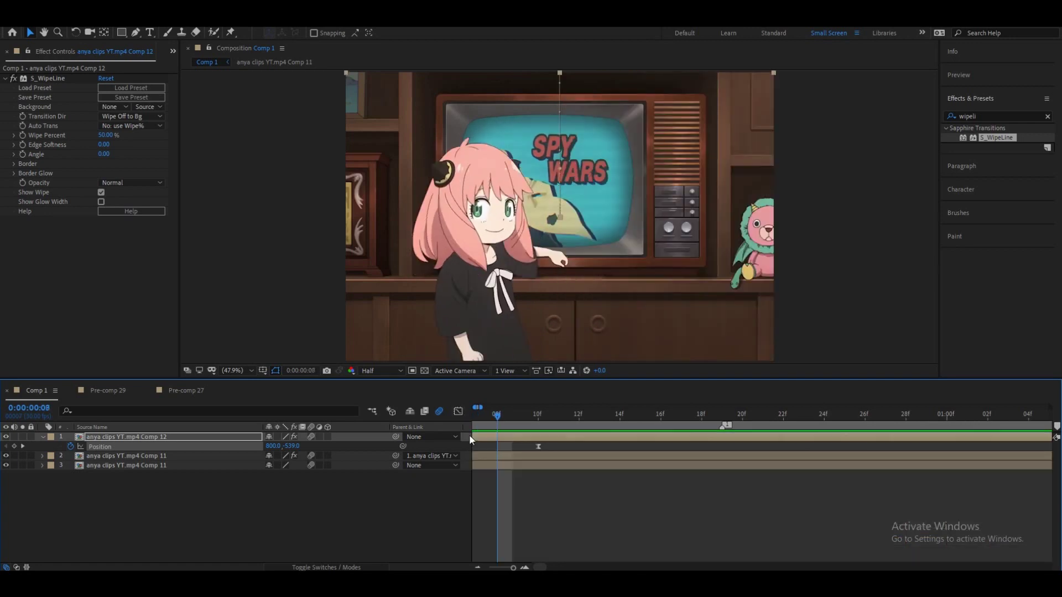
left_click(476, 567)
left_click(529, 460)
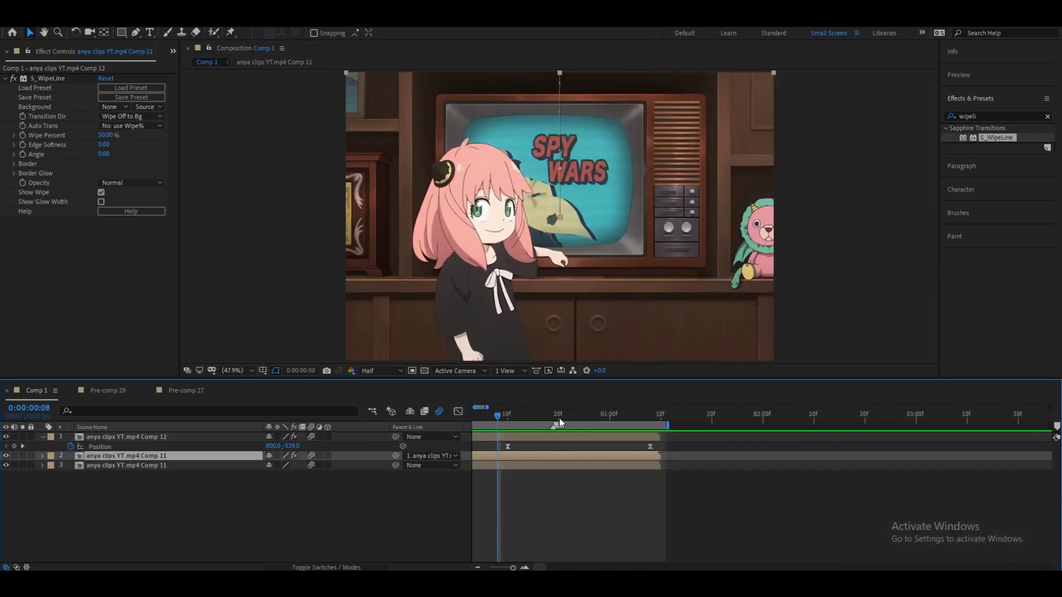
left_click_drag(575, 421, 561, 425)
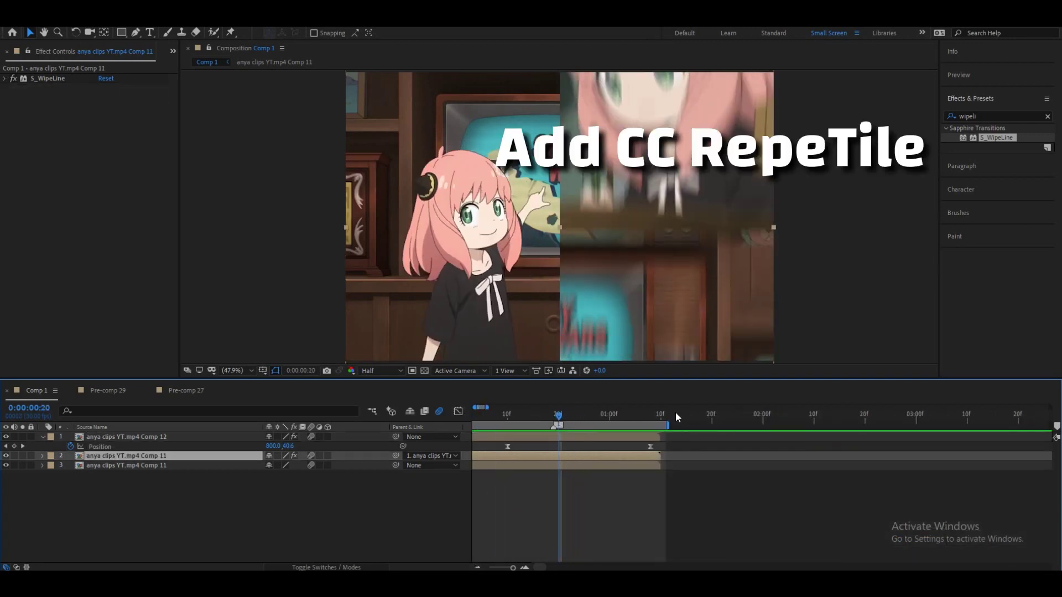
left_click(993, 117)
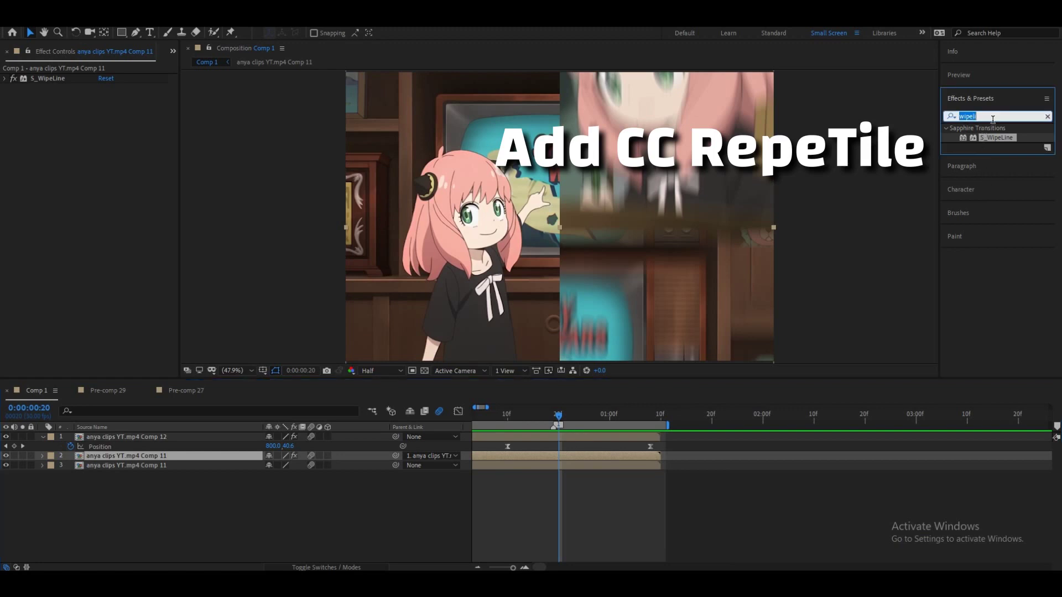
type("cc rep")
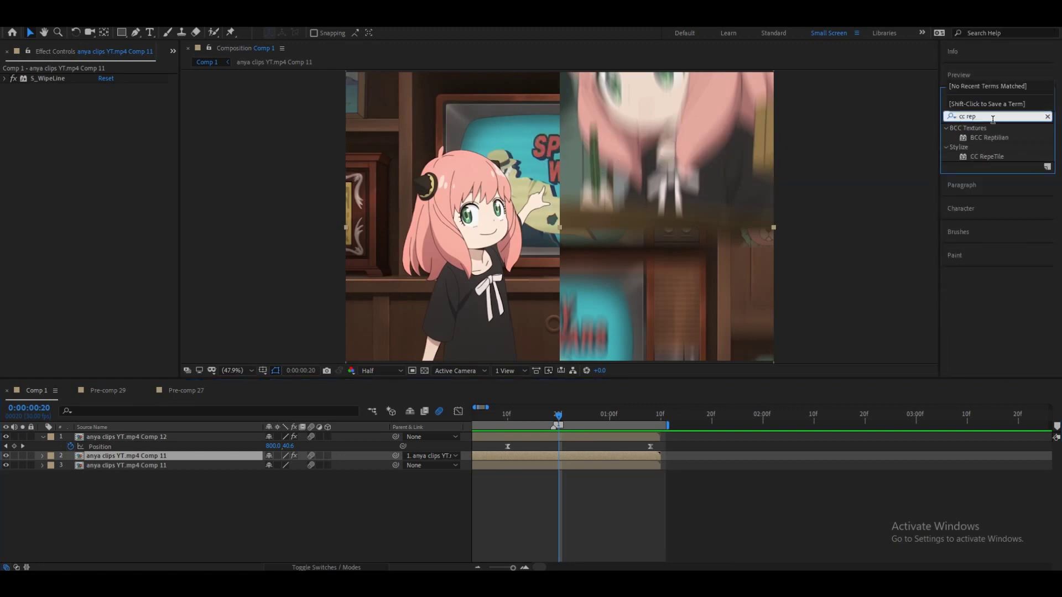
left_click_drag(987, 156, 661, 458)
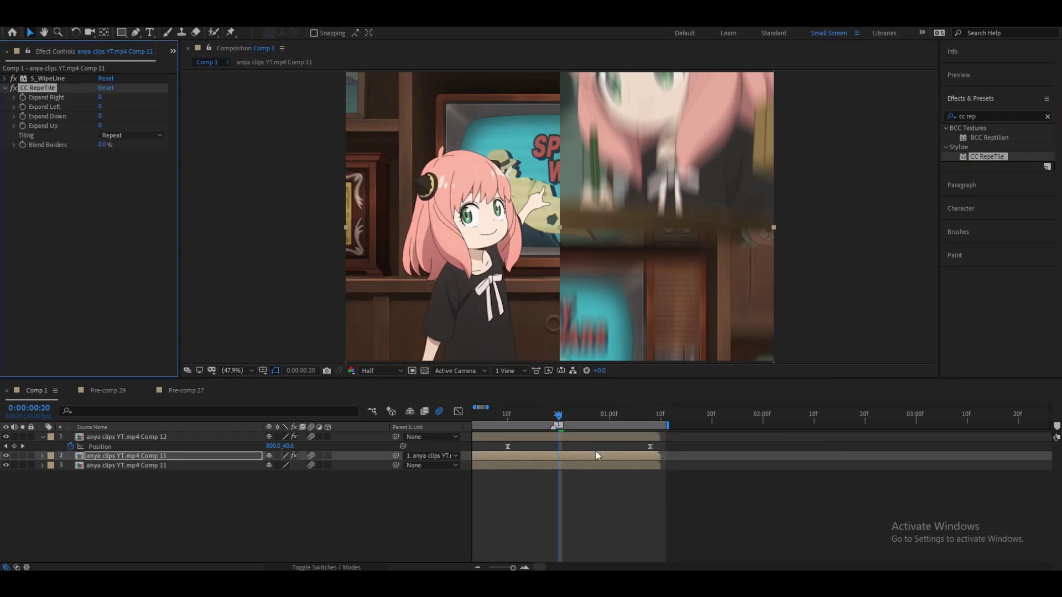
- Set CC RepeTile tiling to Unfold, Expand Left 0 and Expand Right 113, then check frames 20–27
left_click_drag(100, 106, 121, 111)
left_click_drag(115, 127, 120, 127)
left_click(124, 135)
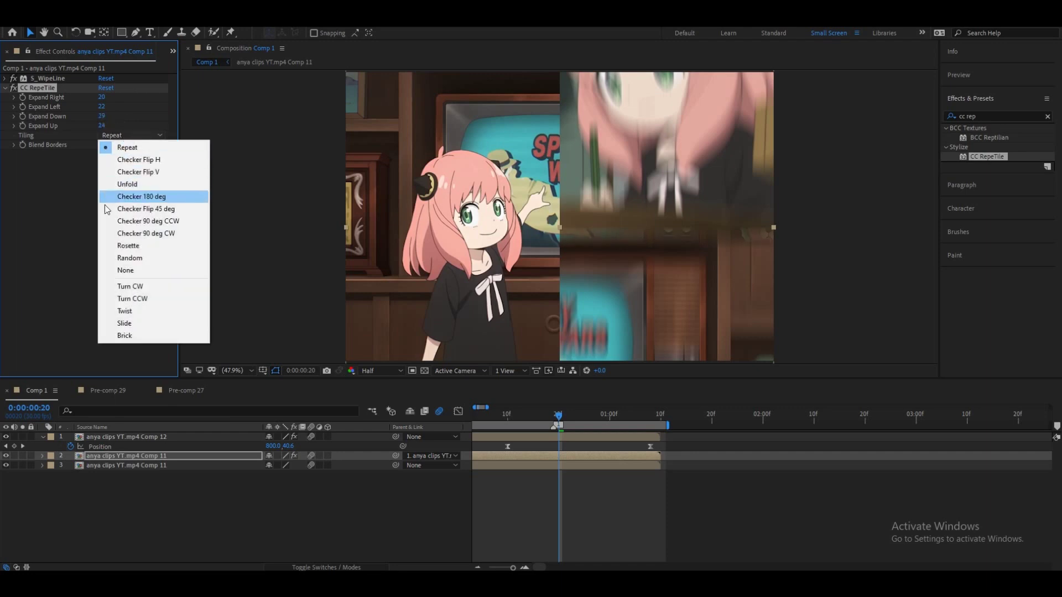
left_click(119, 184)
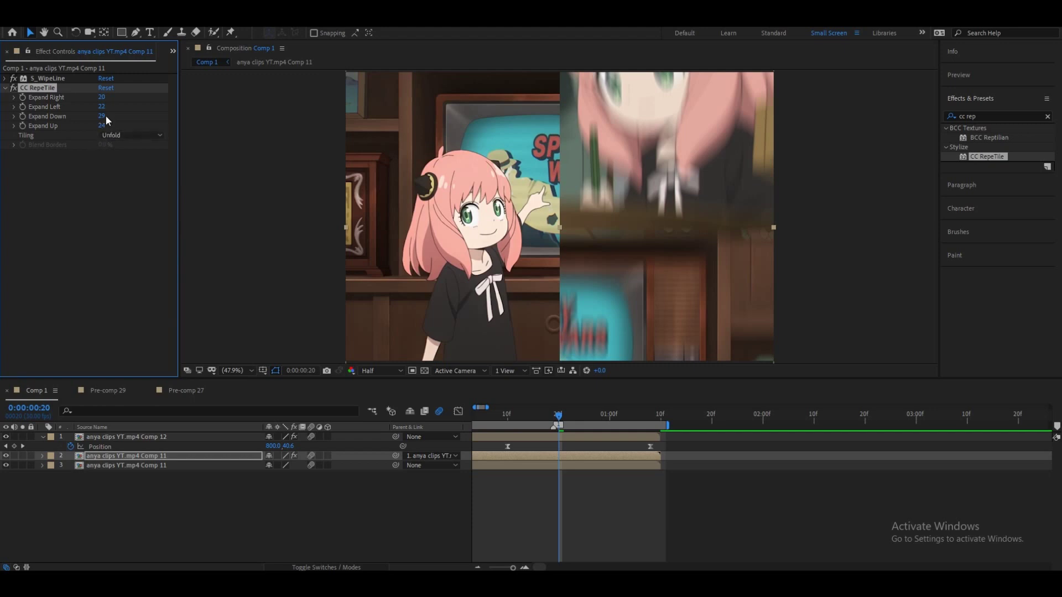
type("0")
key("Return")
left_click_drag(103, 96, 273, 130)
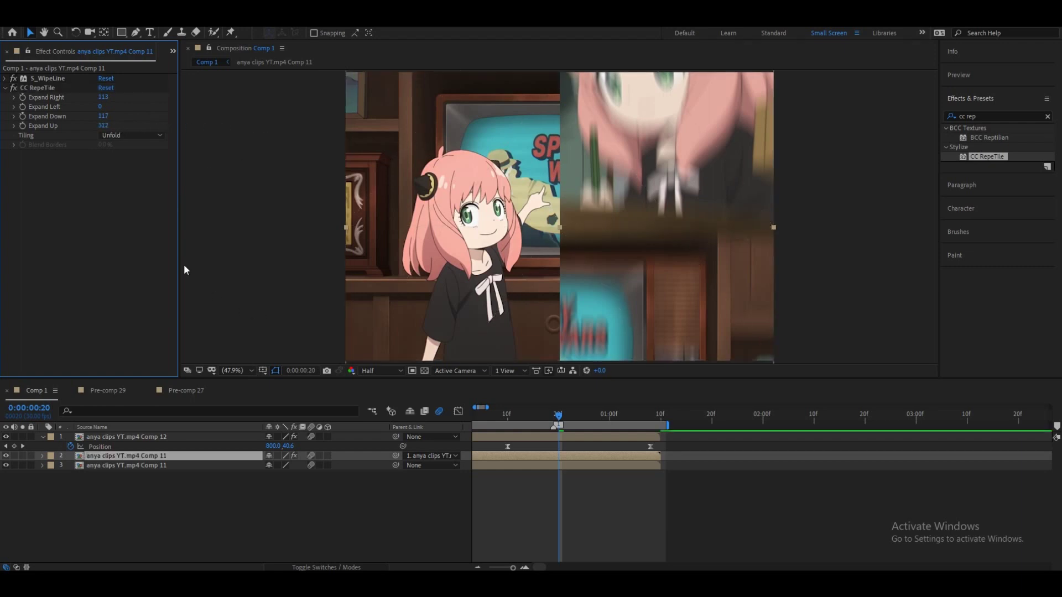
left_click_drag(565, 415, 595, 414)
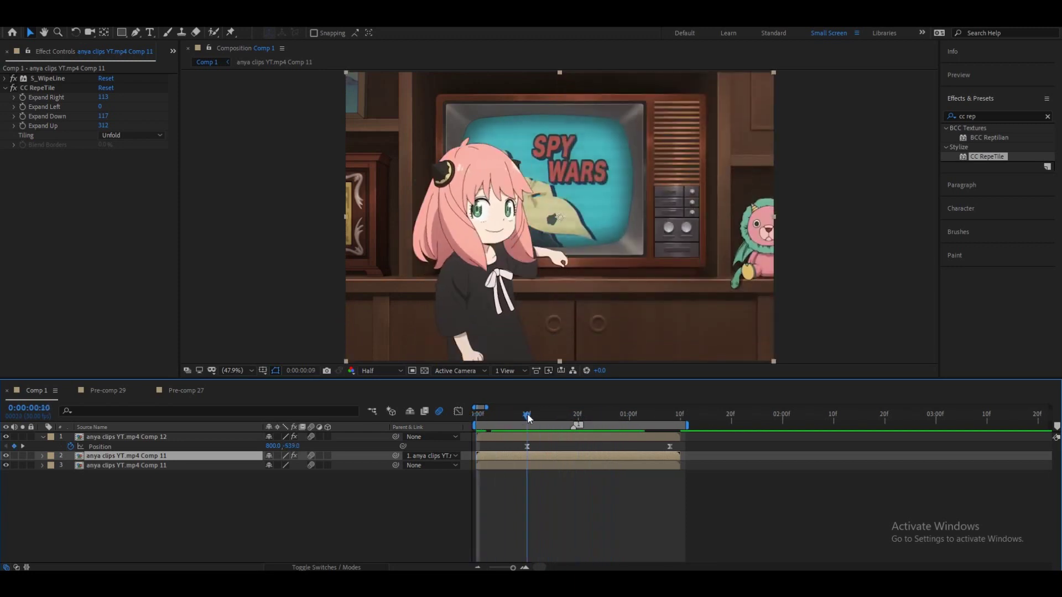
left_click_drag(583, 418, 647, 429)
key("space")
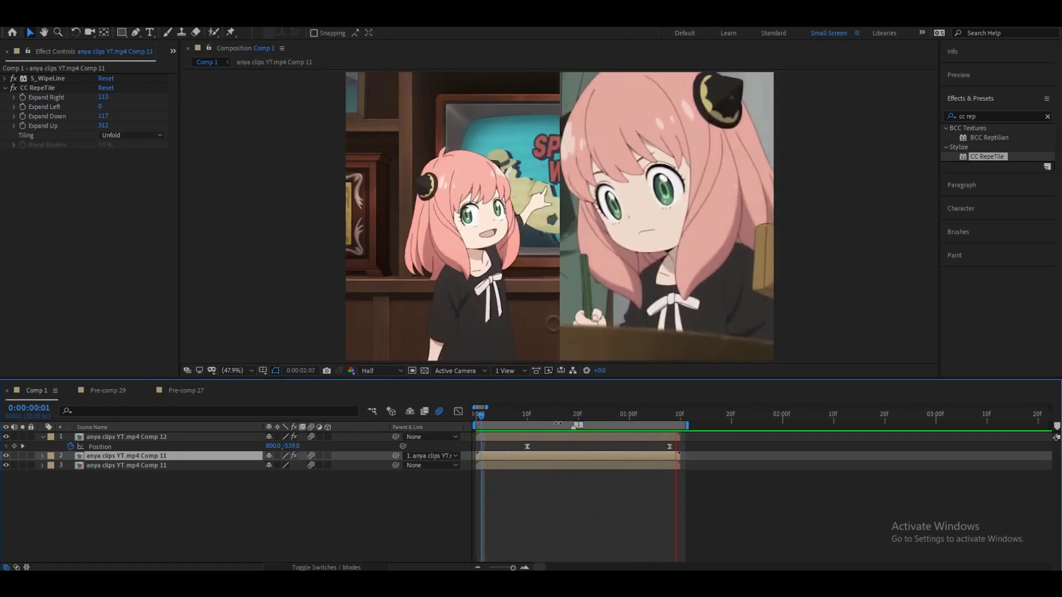
key("space")
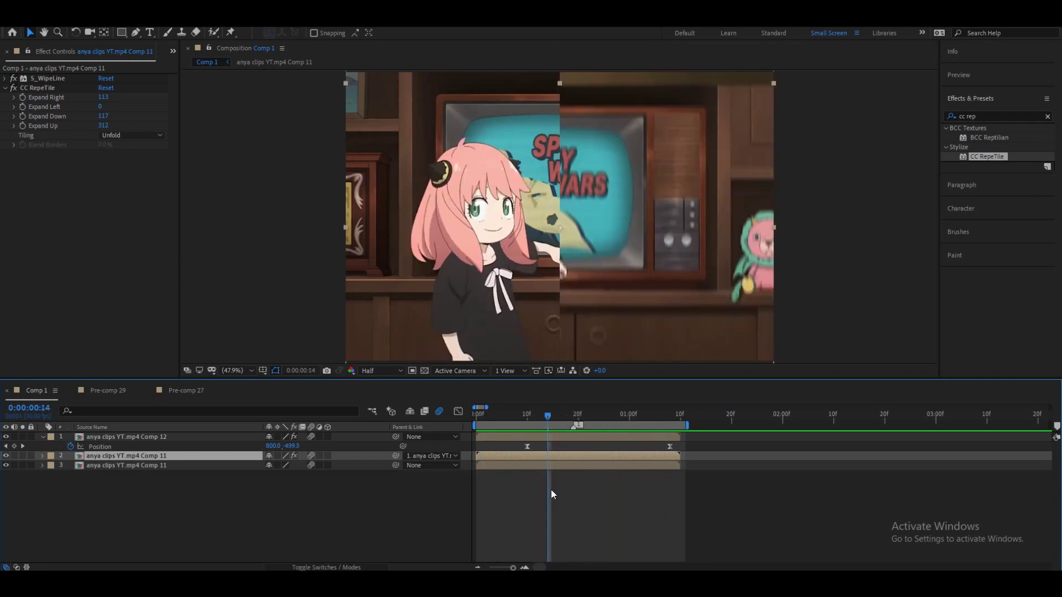
left_click(554, 437)
left_click_drag(467, 430, 506, 459)
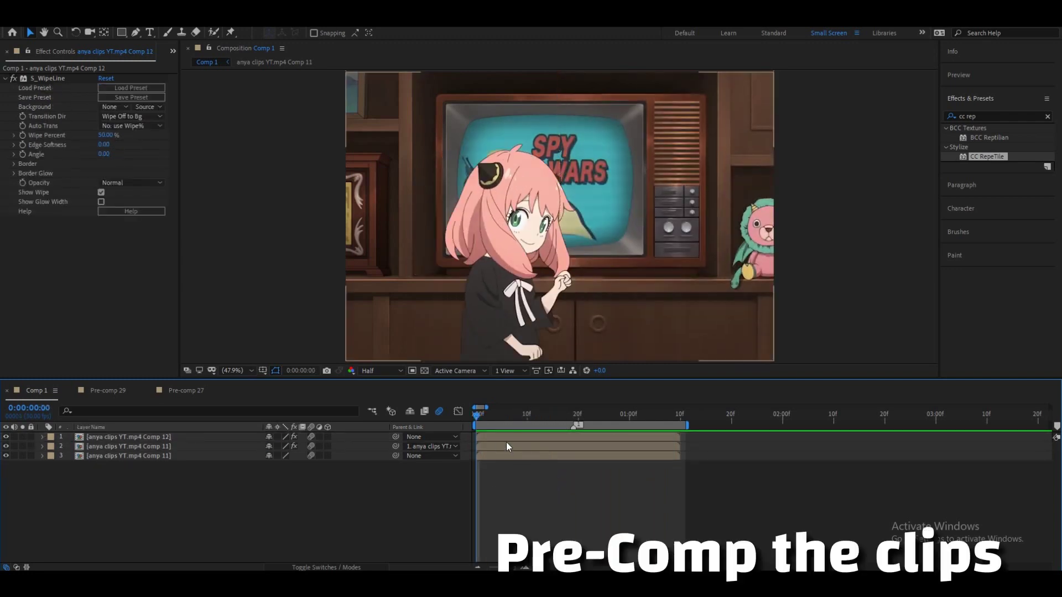
- Pre-compose the three clip layers as 'Half Split' and play back the transition
key("ctrl+shift+c")
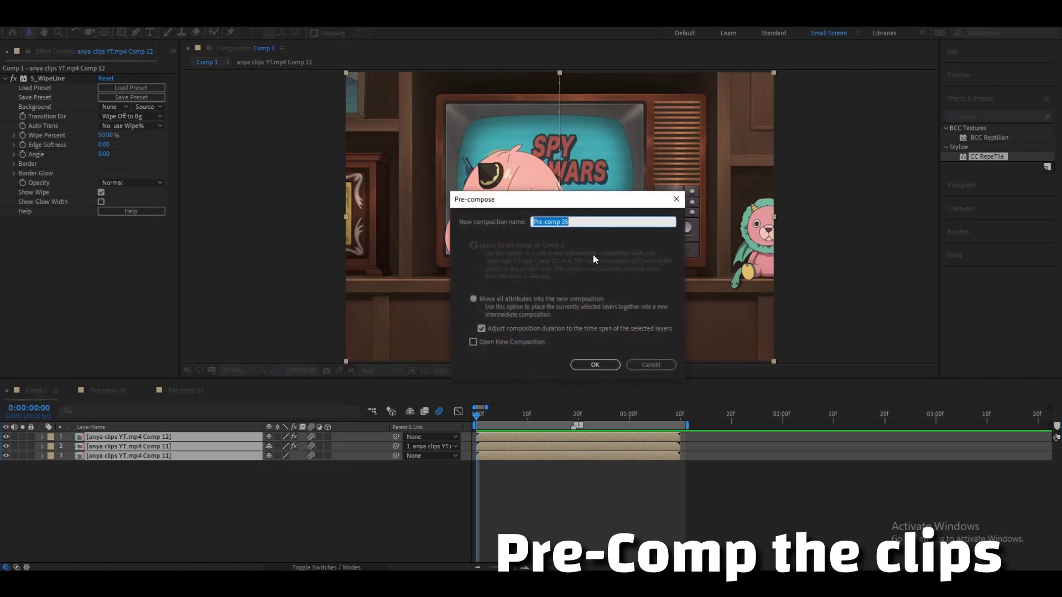
type("Half Split")
left_click(607, 364)
key("space")
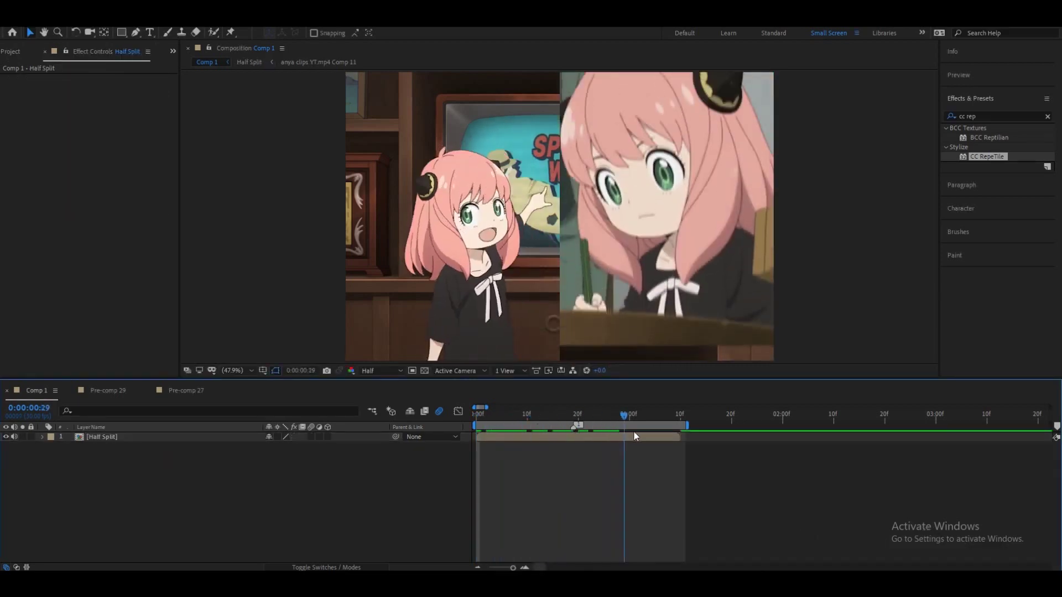
key("space")
- Add a null object trimmed to Half Split's length and duplicate it into four nulls
right_click(468, 436)
mouse_move(597, 442)
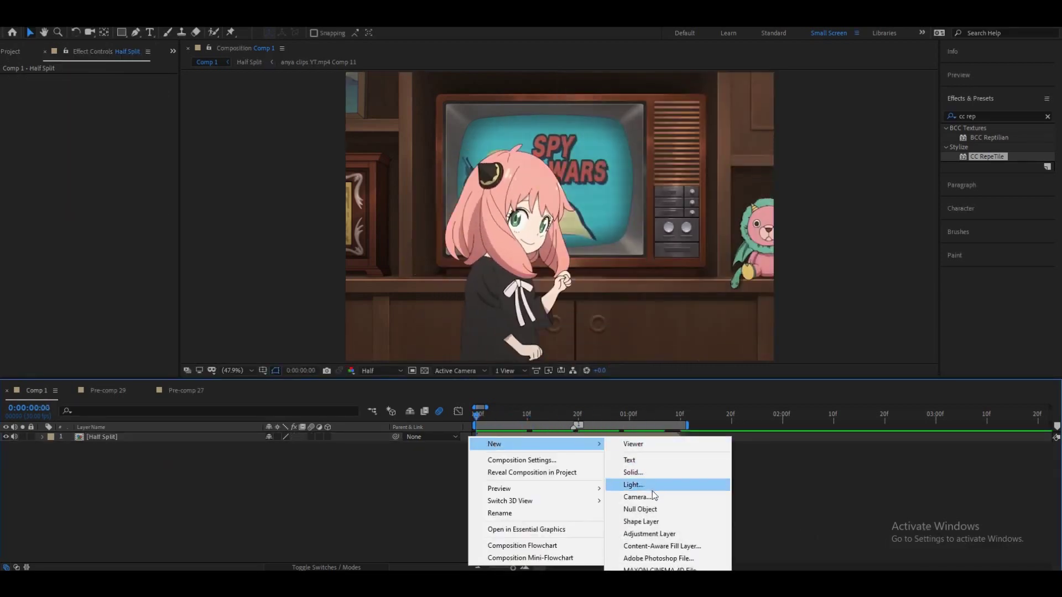
left_click(640, 509)
left_click(667, 421)
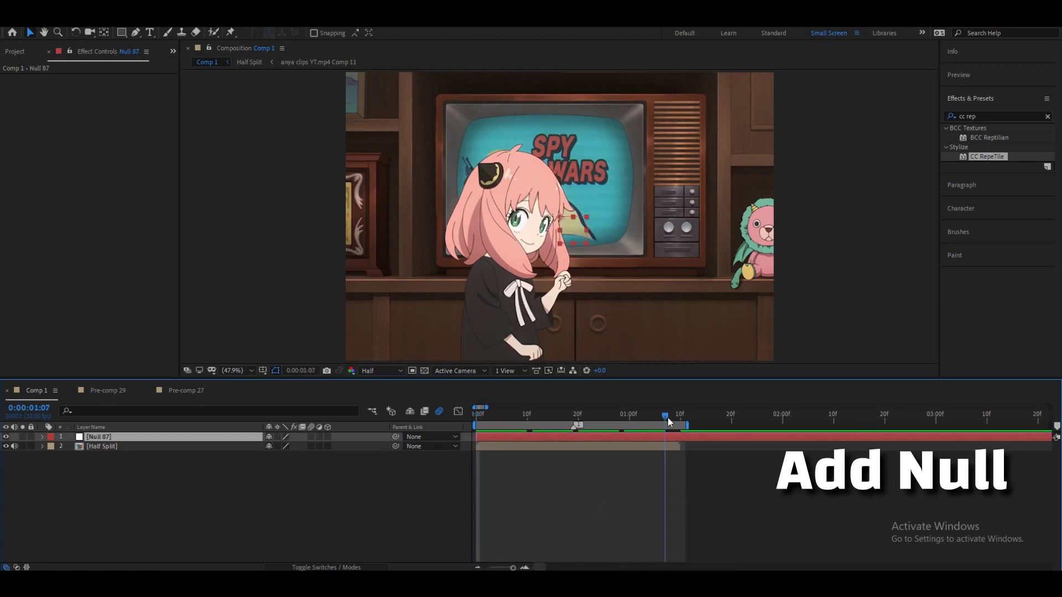
left_click_drag(667, 421, 680, 421)
key("alt+]")
key("F2")
left_click(614, 420)
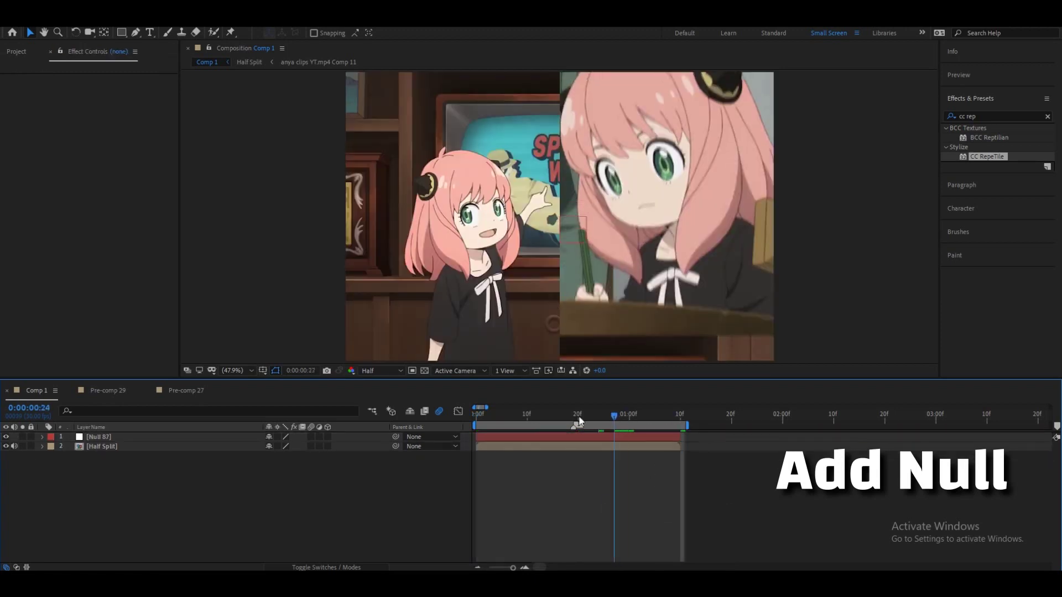
left_click(523, 415)
left_click(532, 437)
key("ctrl+d")
key("ctrl+d")
key("ctrl+d")
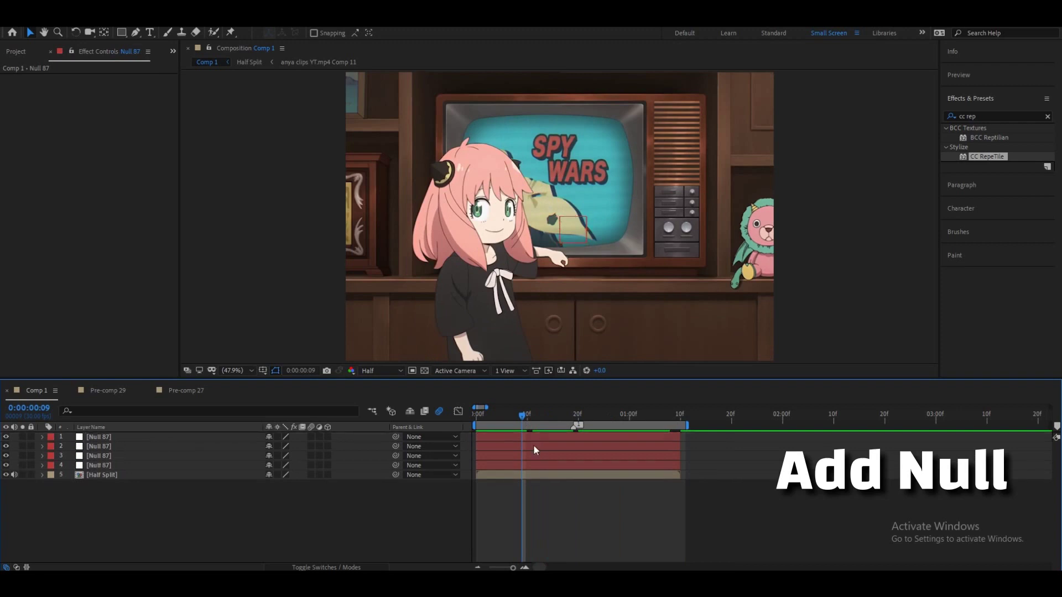
- Enable motion blur on Half Split and parent it through nulls 4, 3, 2 and 1 in a chain
left_click(483, 416)
left_click(489, 475)
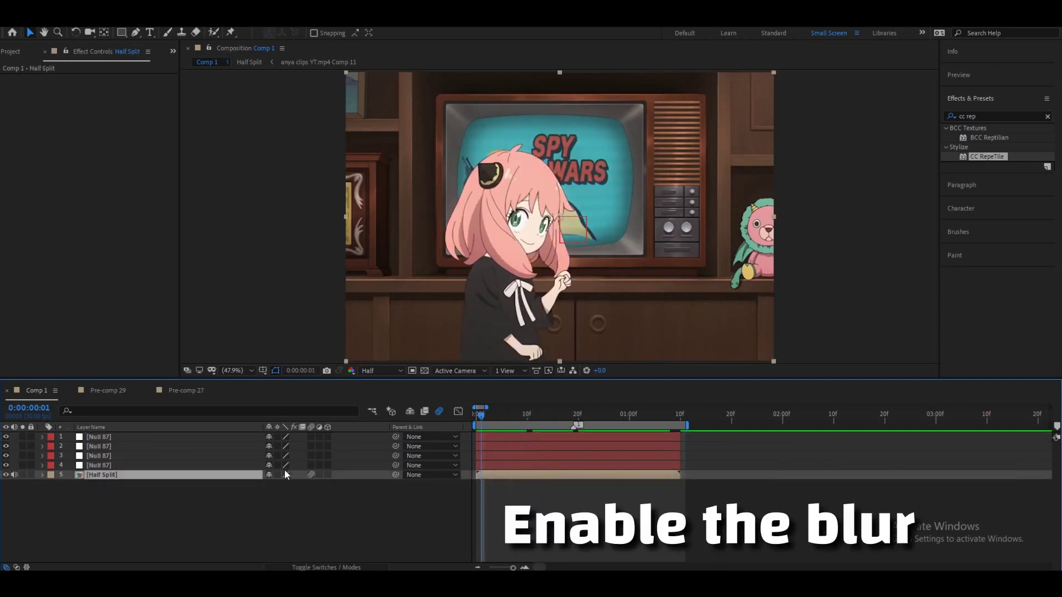
left_click_drag(395, 475, 496, 455)
left_click_drag(395, 455, 498, 446)
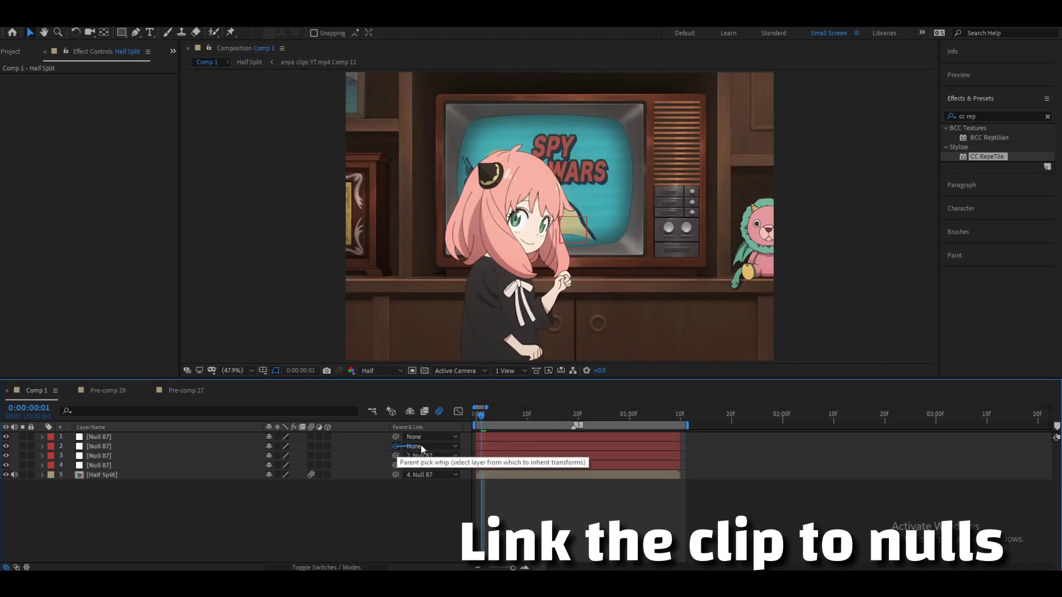
left_click_drag(396, 446, 498, 437)
left_click(491, 466)
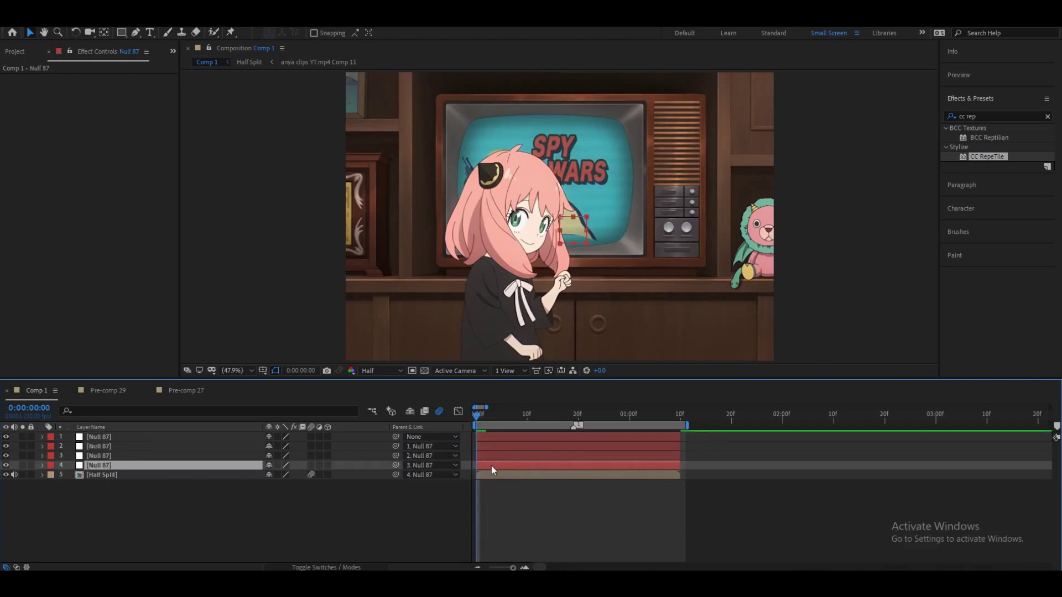
- Keyframe the fourth null's Scale at 100% on frame 20 and 700% on frame 0
key("s")
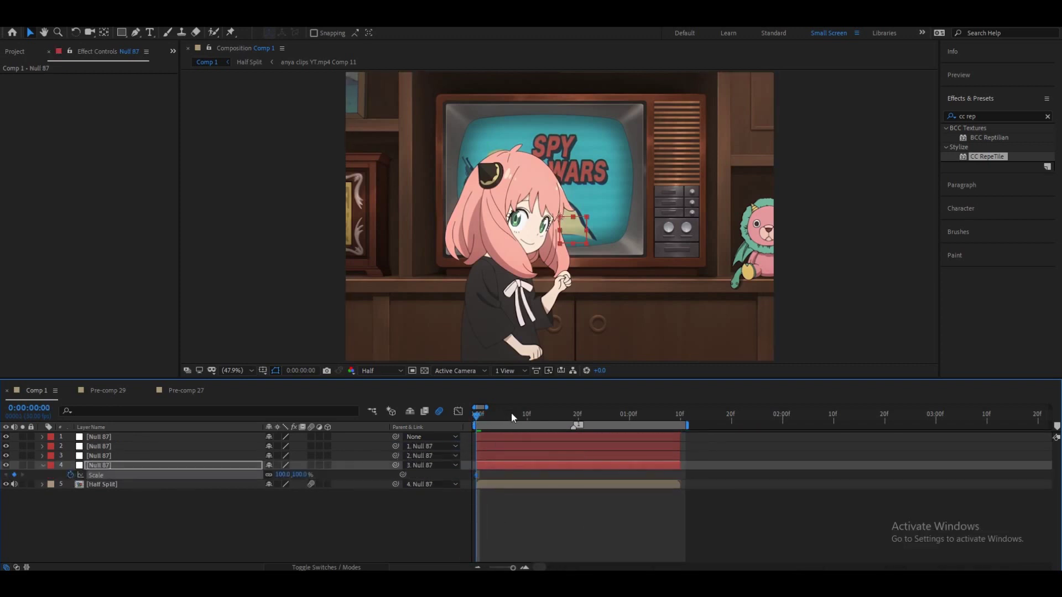
mouse_move(511, 413)
left_mouse_down()
mouse_move(578, 415)
mouse_move(477, 413)
left_mouse_up()
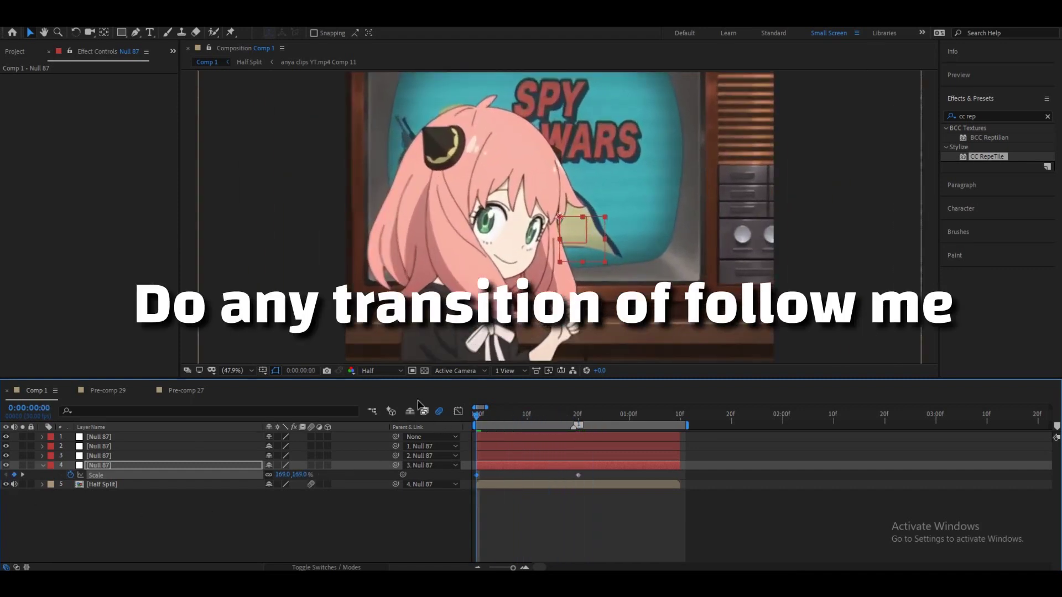
left_click_drag(282, 475, 569, 474)
left_click(303, 475)
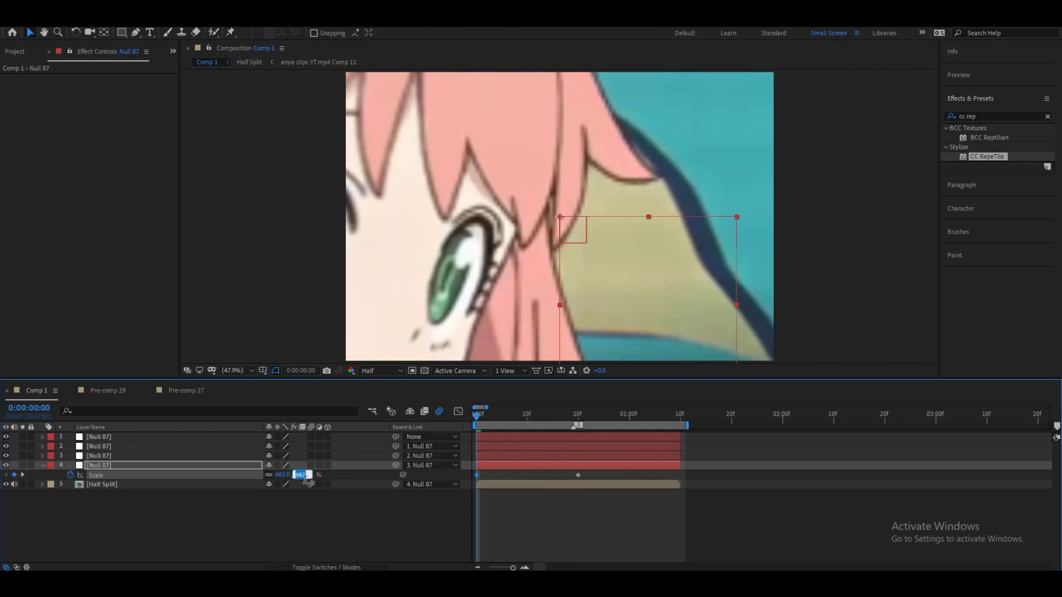
type("700")
key("Return")
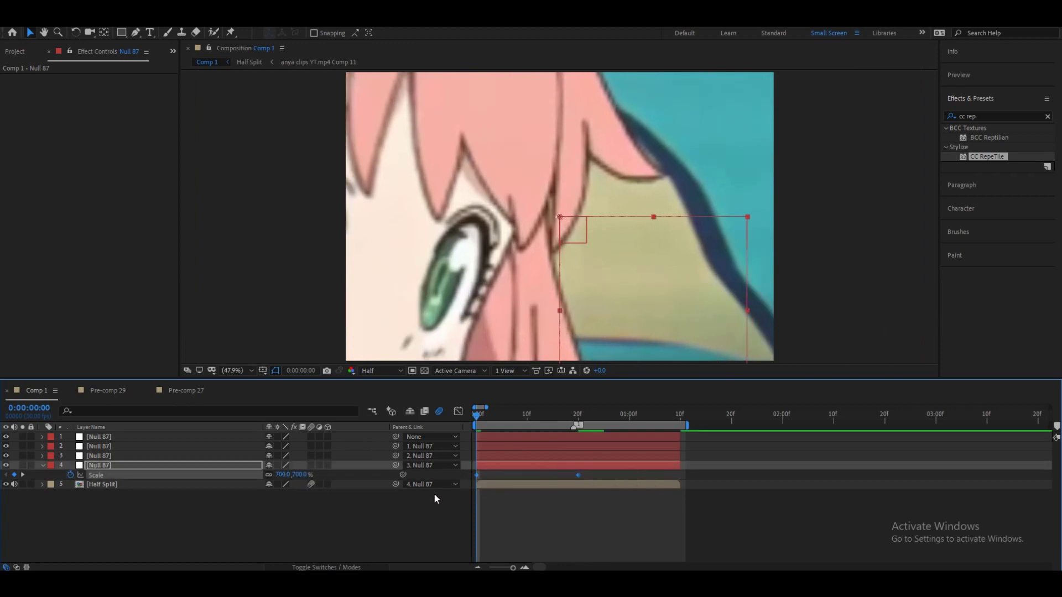
left_click(458, 412)
- Show the Scale value graph, ease both keyframes and steepen the drop out of 700%
left_click(654, 557)
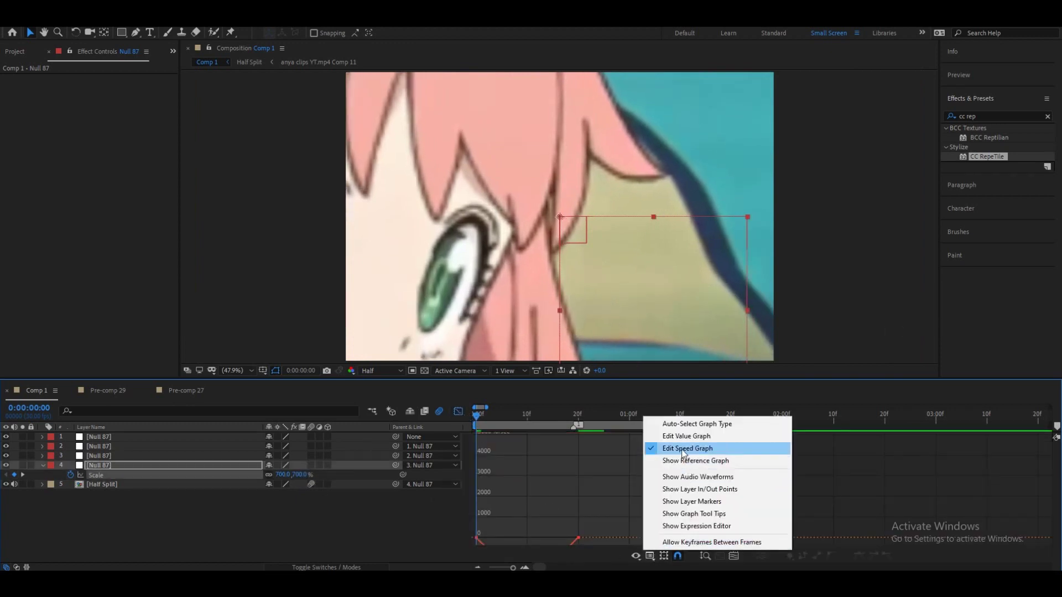
left_click(686, 431)
key("ctrl+a")
key("minus")
key("minus")
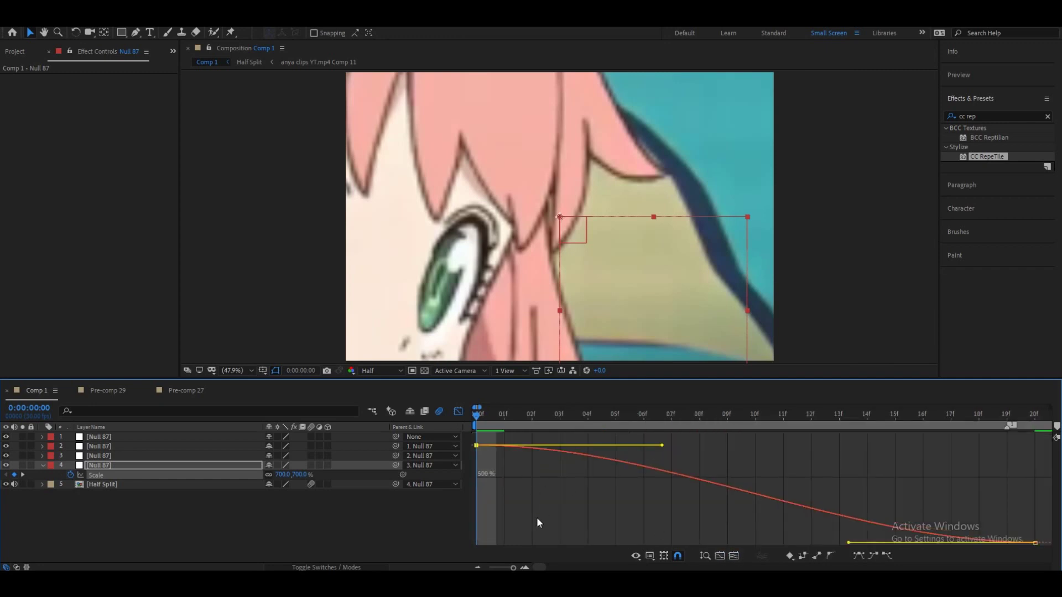
left_click_drag(501, 472, 477, 537)
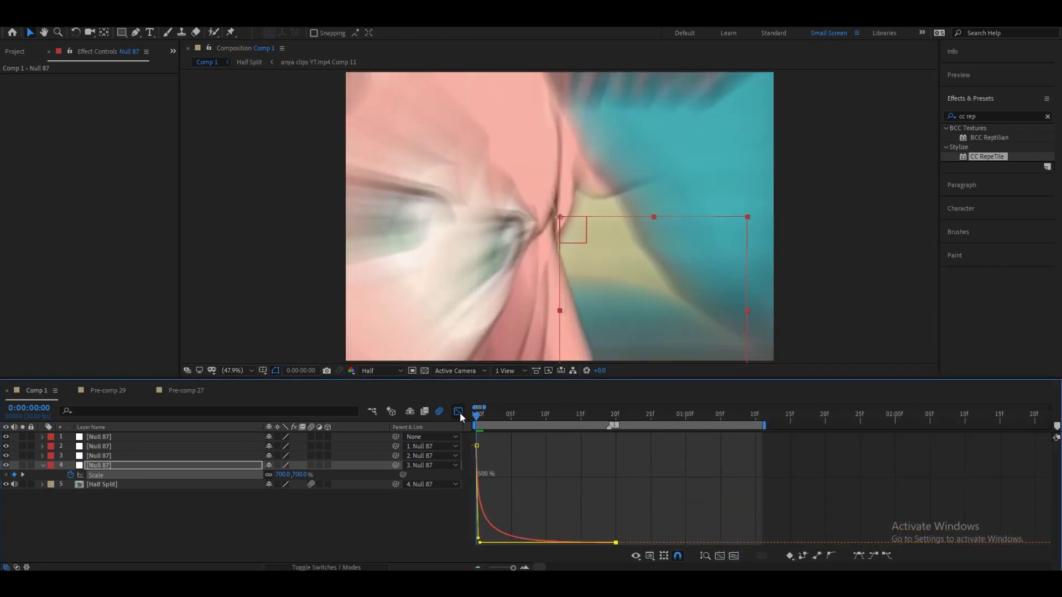
left_click_drag(478, 414, 552, 429)
key("space")
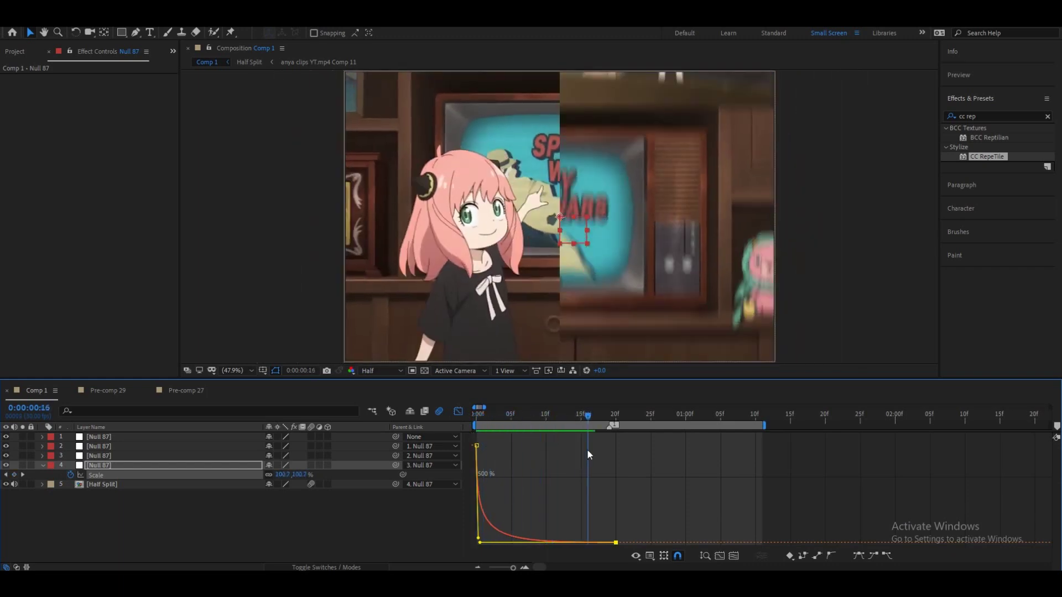
- Shift the second Scale keyframe later and fine-tune its ease so the zoom settles gradually into 100%
left_click_drag(486, 522, 486, 499)
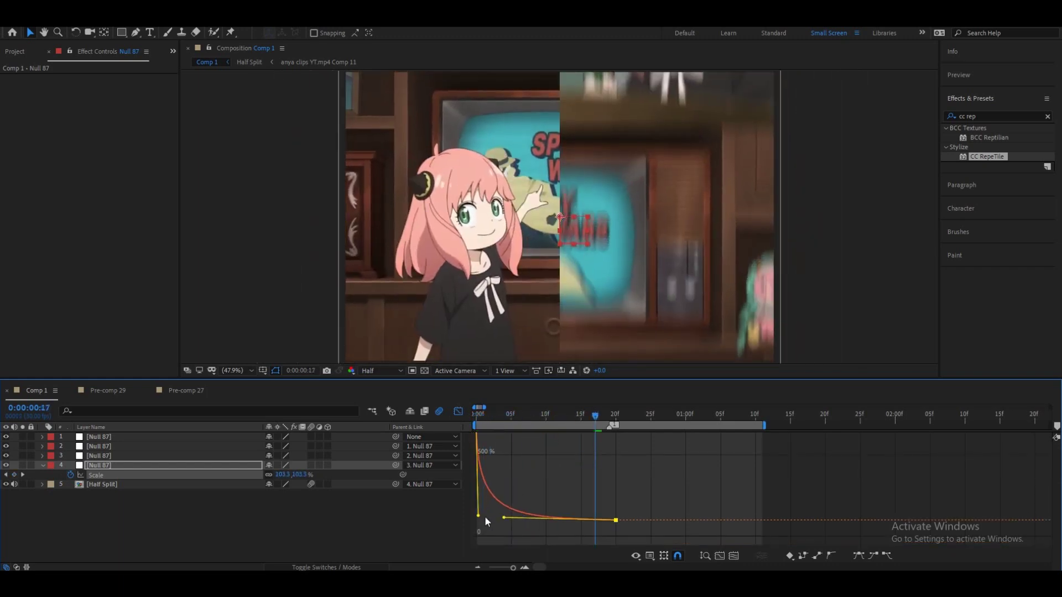
left_click(458, 411)
left_click_drag(615, 475, 637, 475)
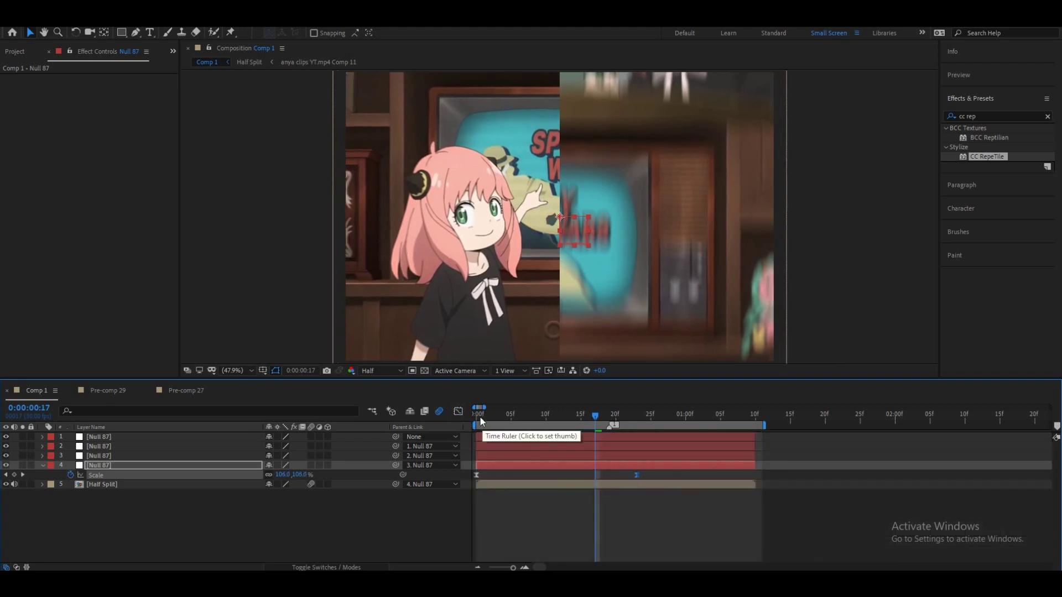
key("space")
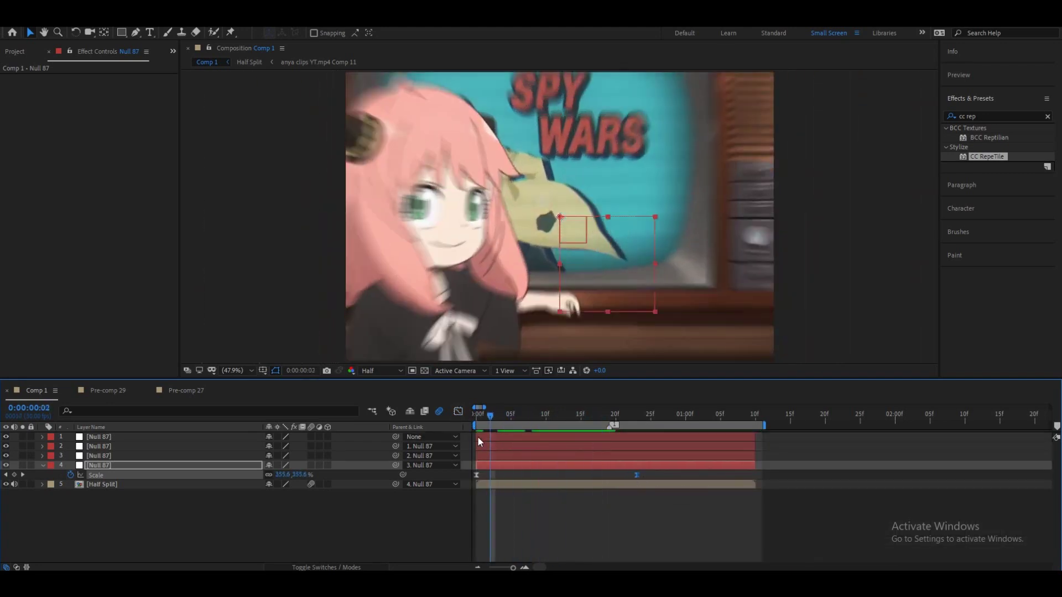
key("shift+F3")
left_click_drag(503, 521, 491, 511)
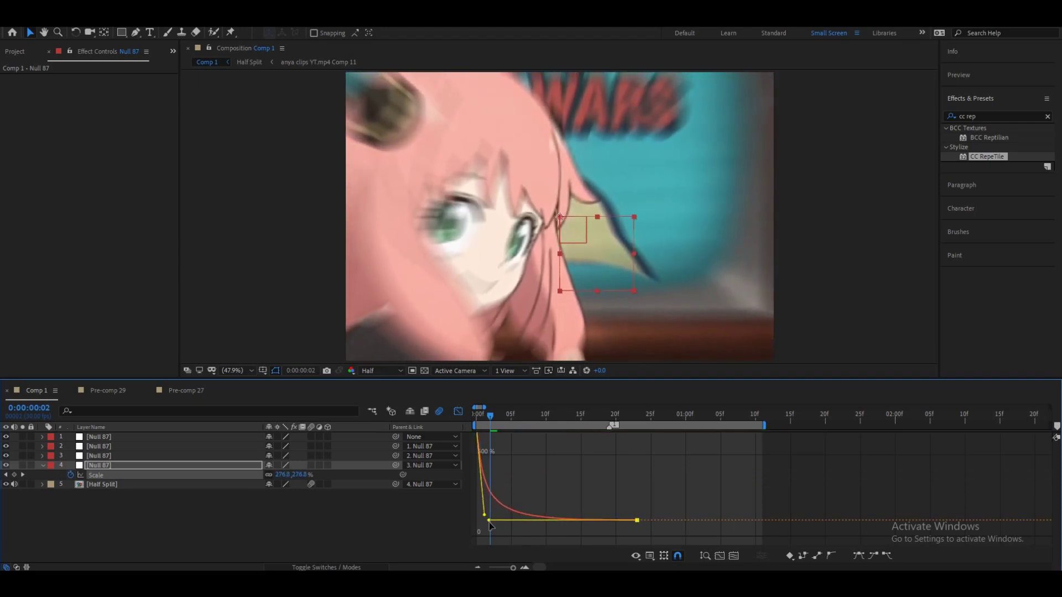
left_click_drag(486, 520, 488, 520)
left_click(459, 412)
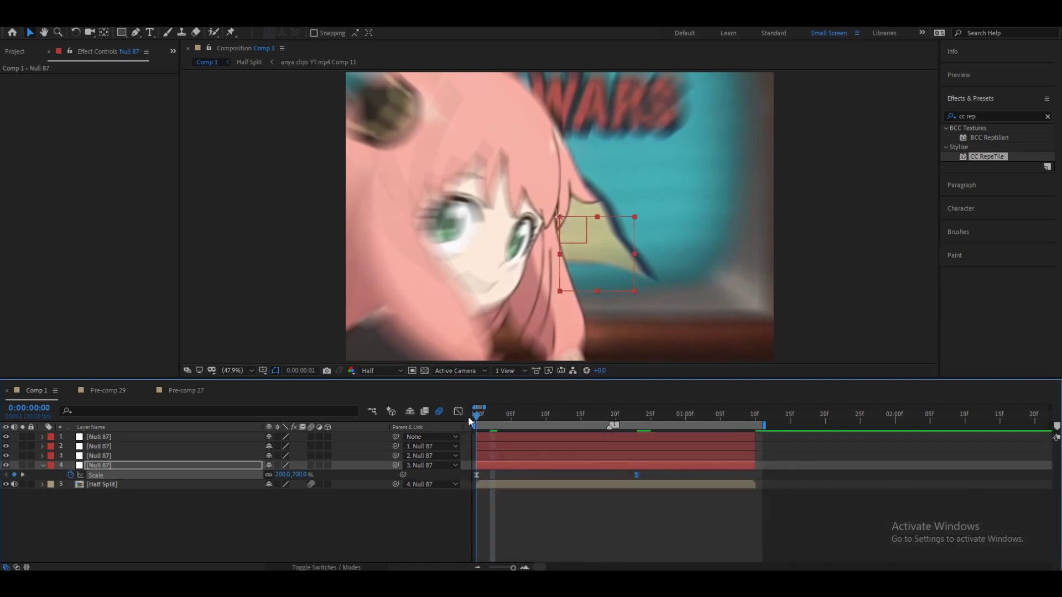
key("Home")
left_click_drag(497, 426, 553, 434)
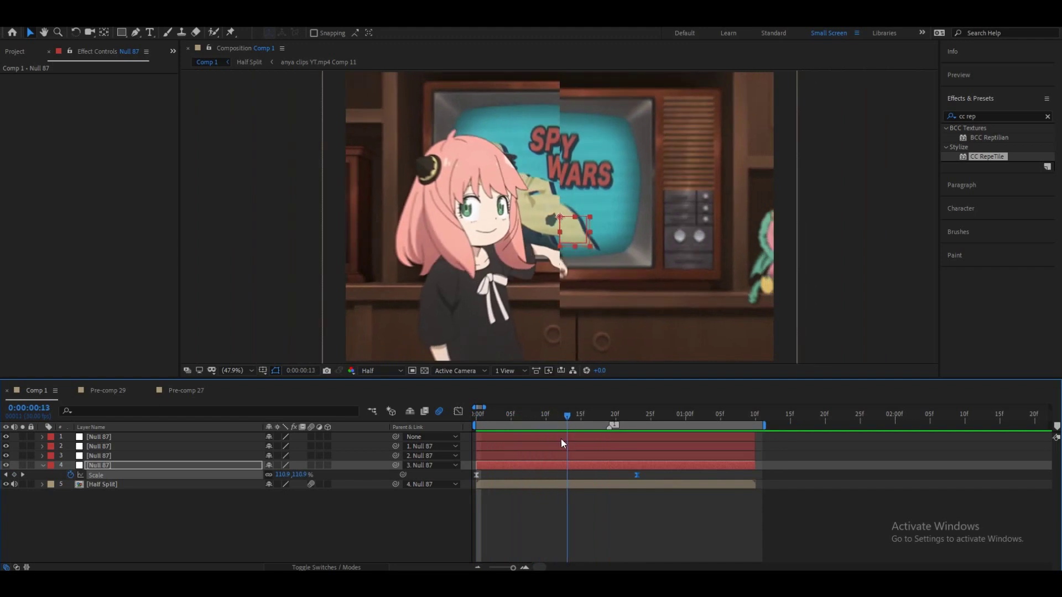
- Select the third null and reveal its Scale property
left_click(554, 455)
key("s")
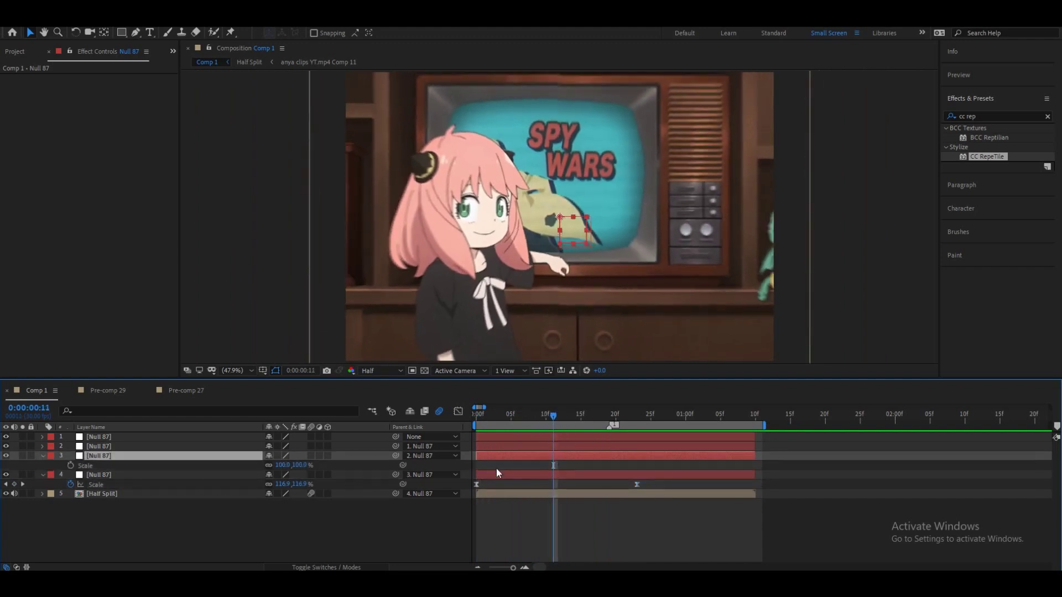
left_click(525, 519)
key("ctrl+grave")
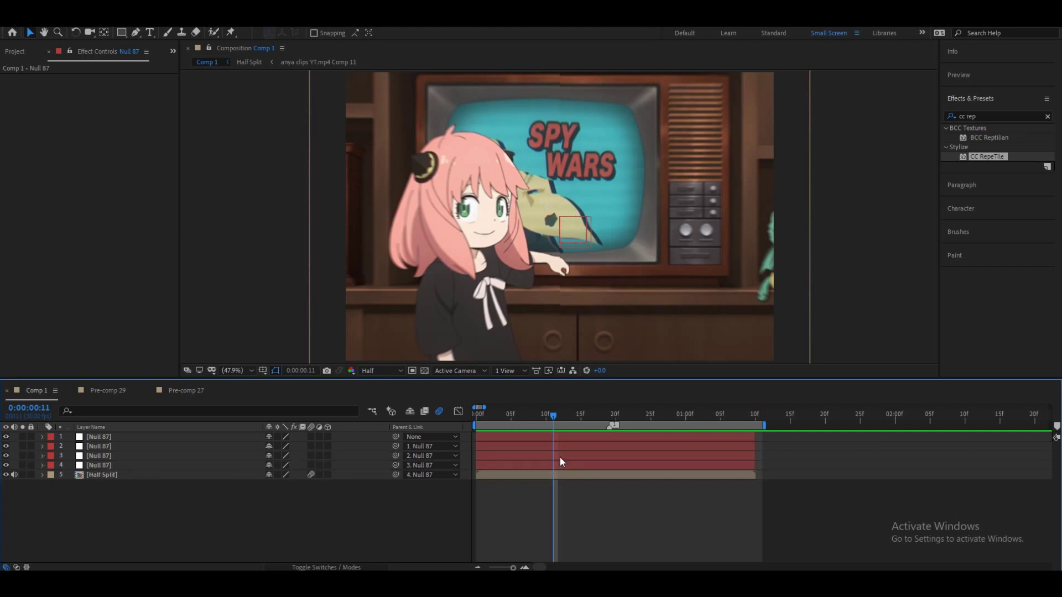
left_click(560, 457)
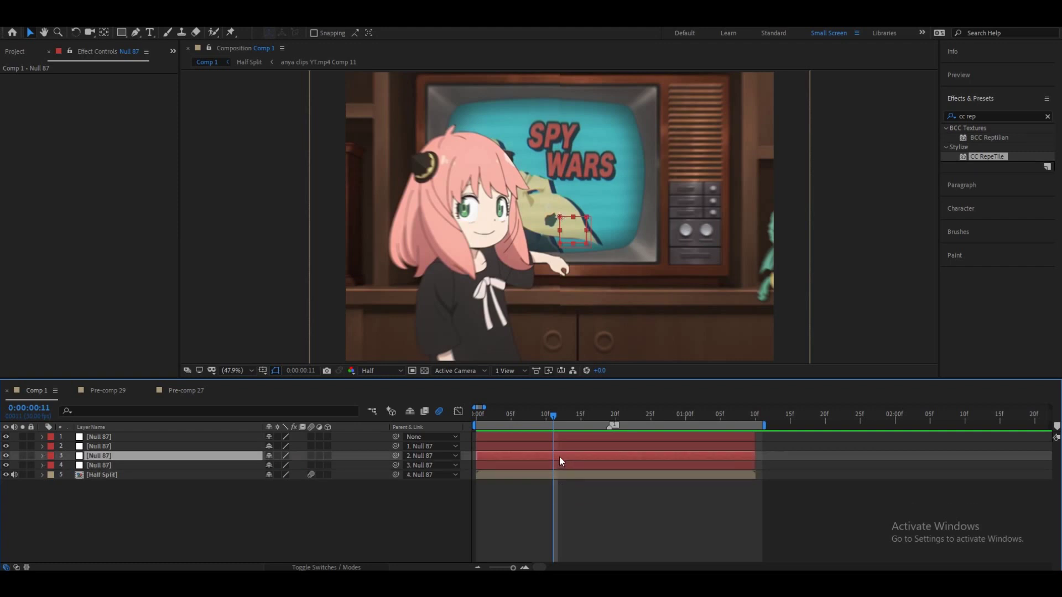
- Try the Pan Behind tool around frames 25–27, then return to frame 12 with the third null selected
left_click(104, 32)
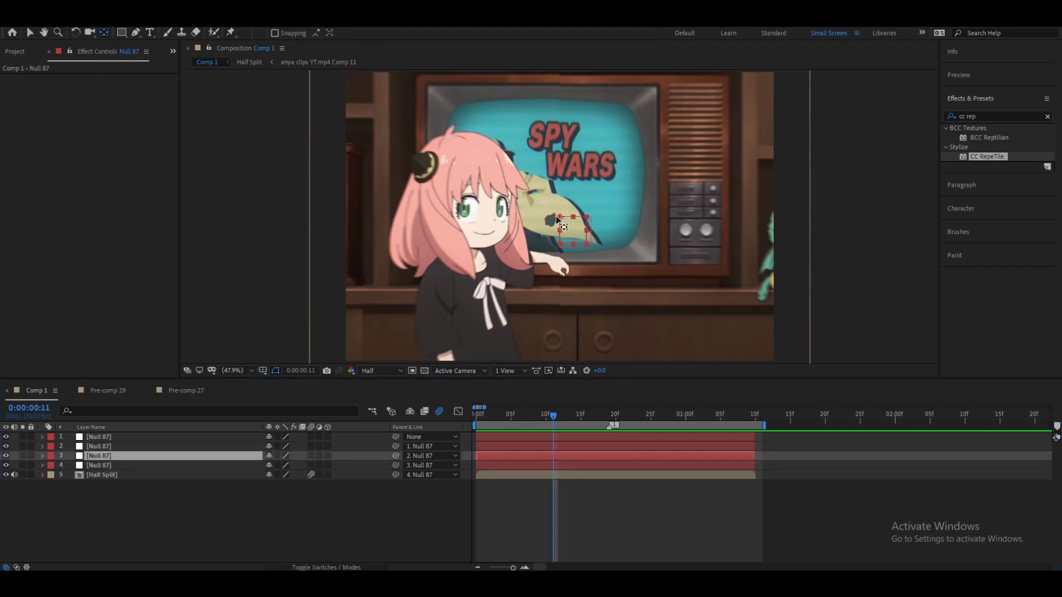
left_click(654, 421)
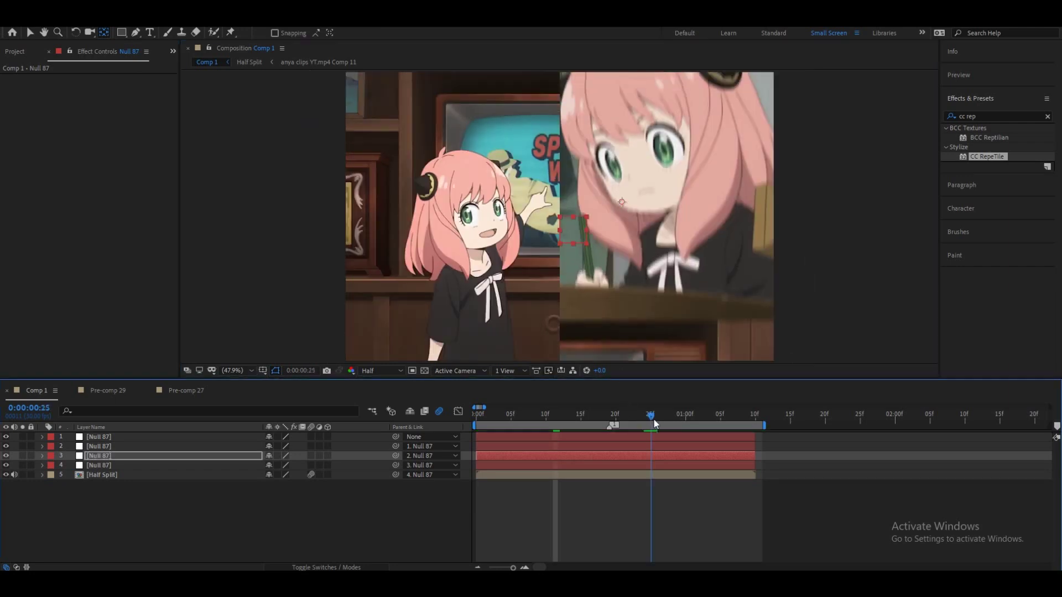
left_click_drag(654, 422, 660, 310)
left_click(624, 204)
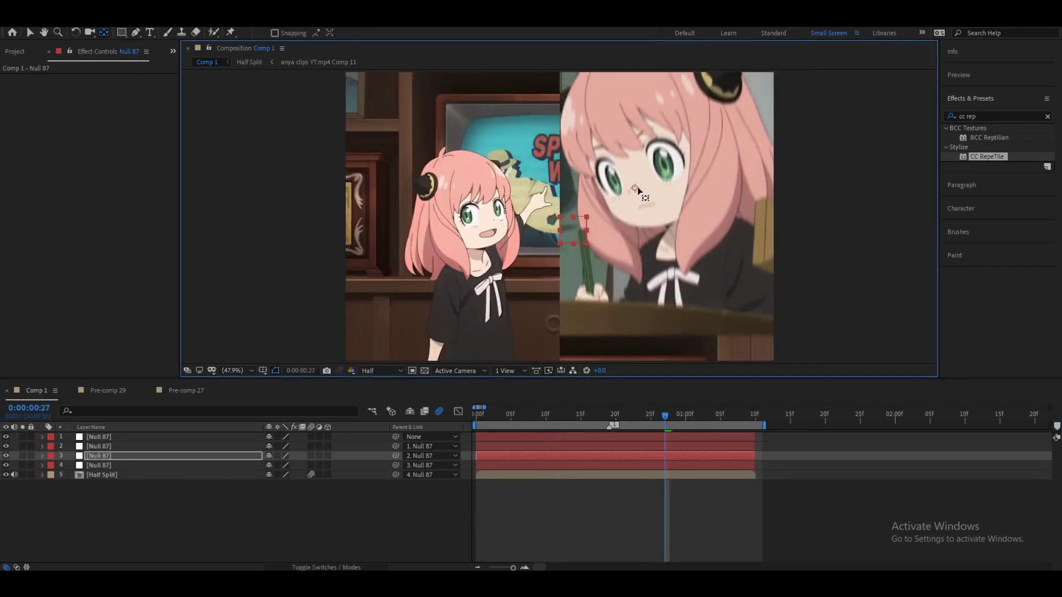
left_click(593, 501)
left_click(561, 421)
left_click(566, 457)
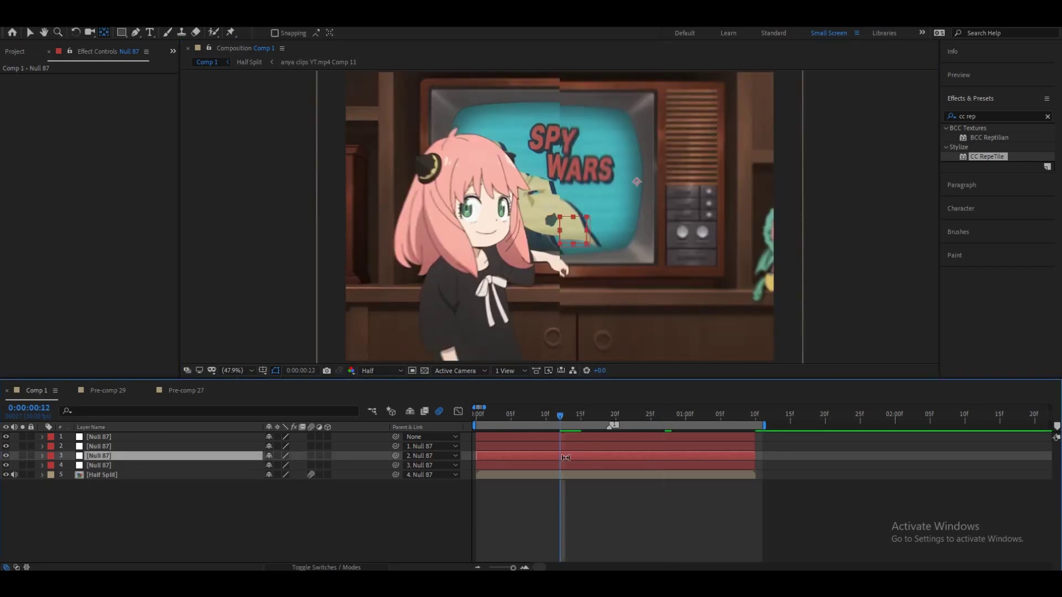
- Keyframe the third null's Scale at 100% on frame 12 and about 160% at 0:00:01:05
key("s")
left_click(70, 465)
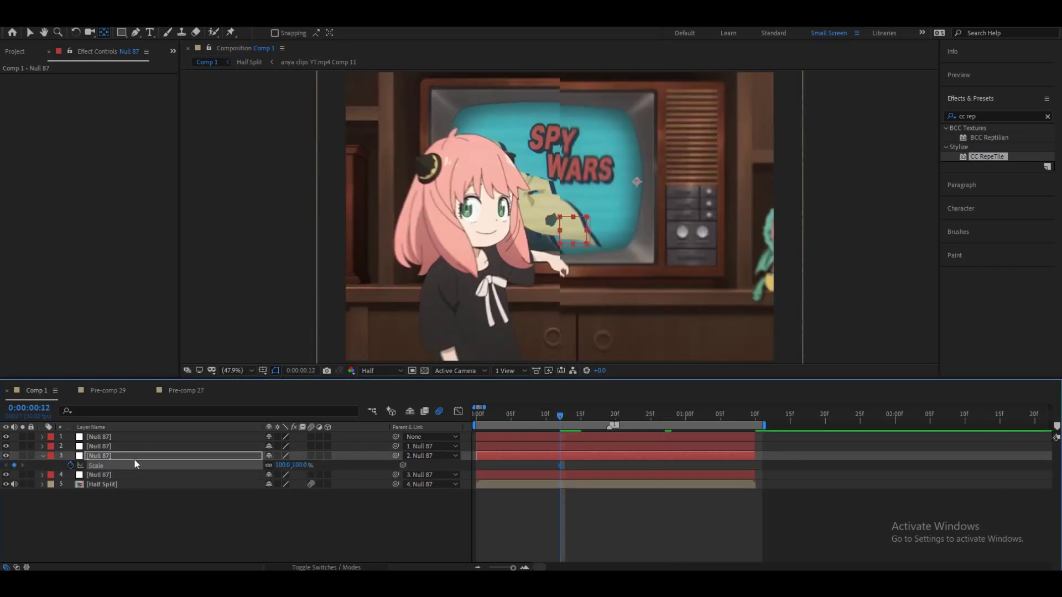
left_click(710, 426)
left_click_drag(710, 425, 720, 425)
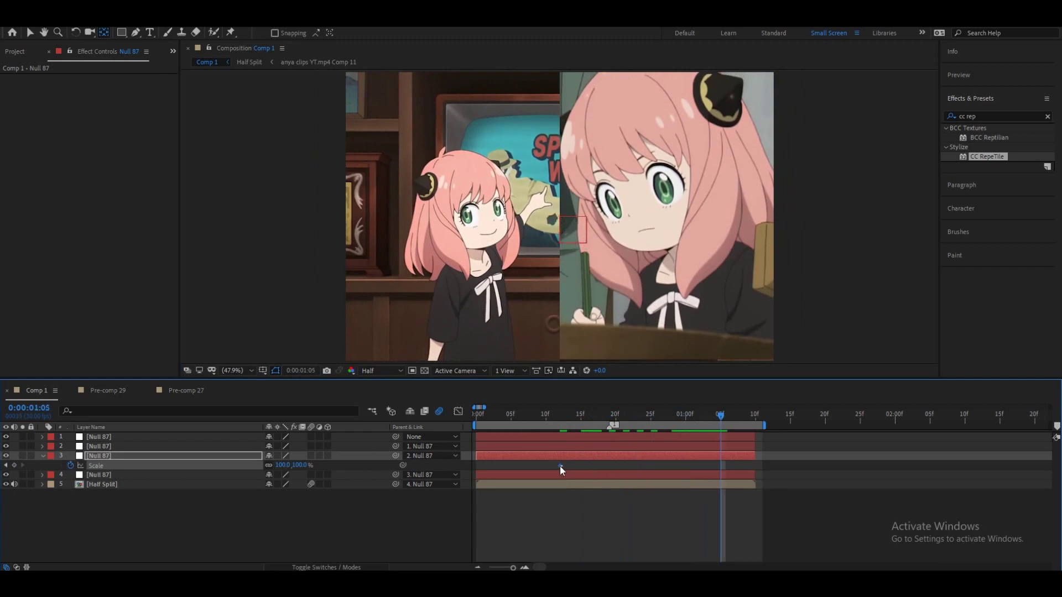
left_click_drag(559, 466, 553, 465)
mouse_move(283, 465)
left_mouse_down()
mouse_move(338, 466)
mouse_move(327, 470)
left_mouse_up()
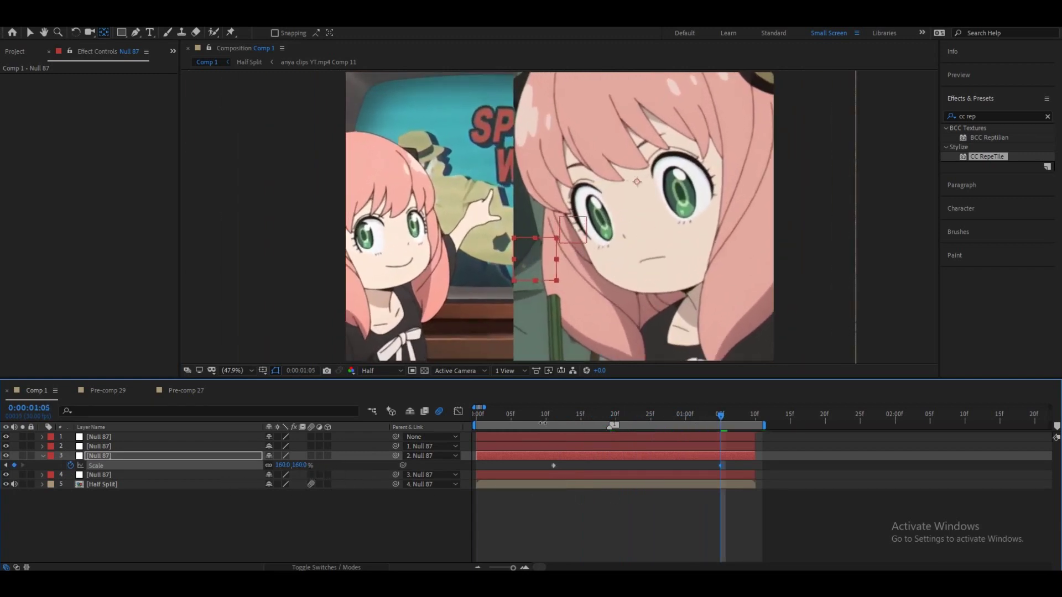
- Review the new zoom-in and apply Easy Ease to both Scale keyframes
left_click(542, 423)
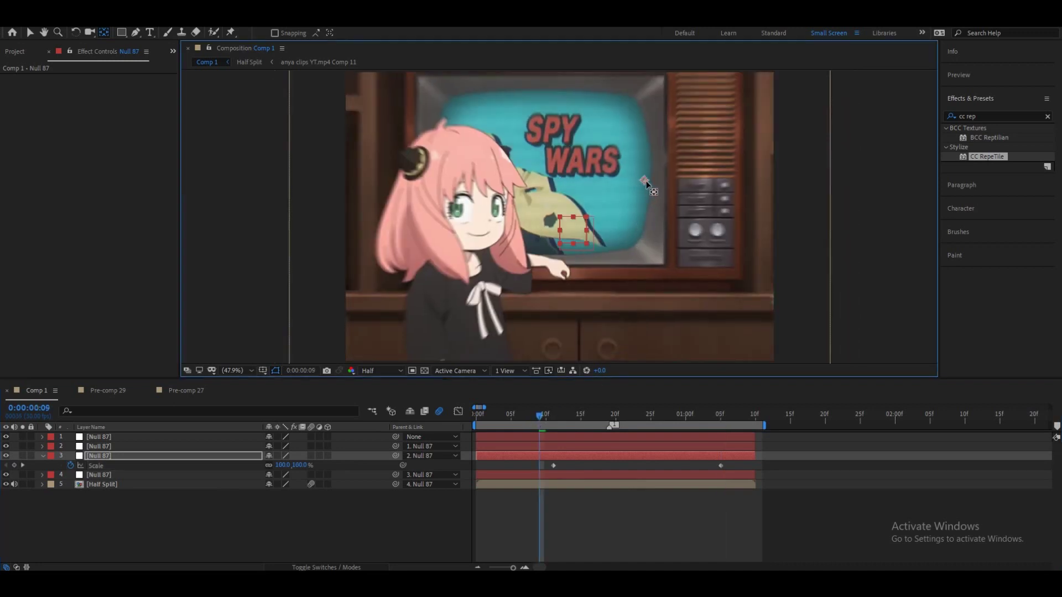
mouse_move(545, 421)
left_mouse_down()
mouse_move(690, 445)
mouse_move(612, 460)
left_mouse_up()
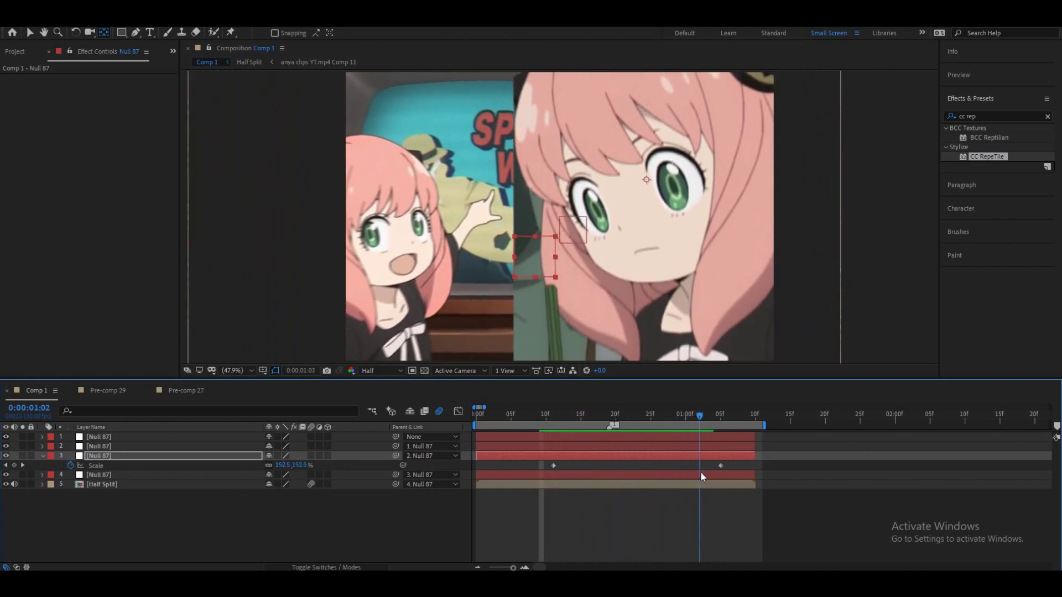
left_click_drag(725, 467, 522, 465)
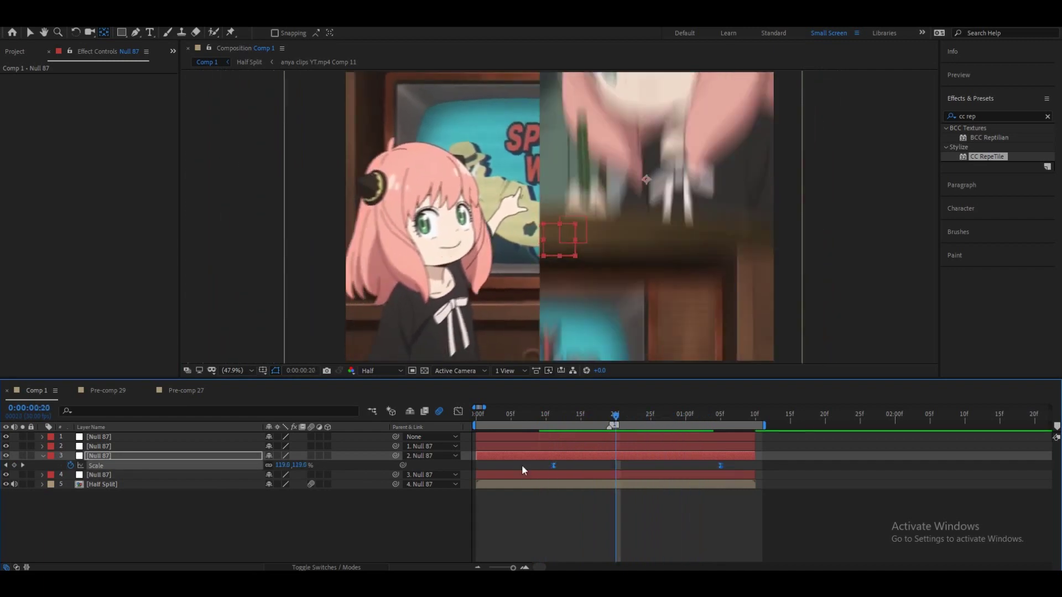
key("F9")
left_click(457, 412)
- In the Scale speed graph, stretch both keyframes' influence into a single sharp peak near frame 20
left_click(650, 555)
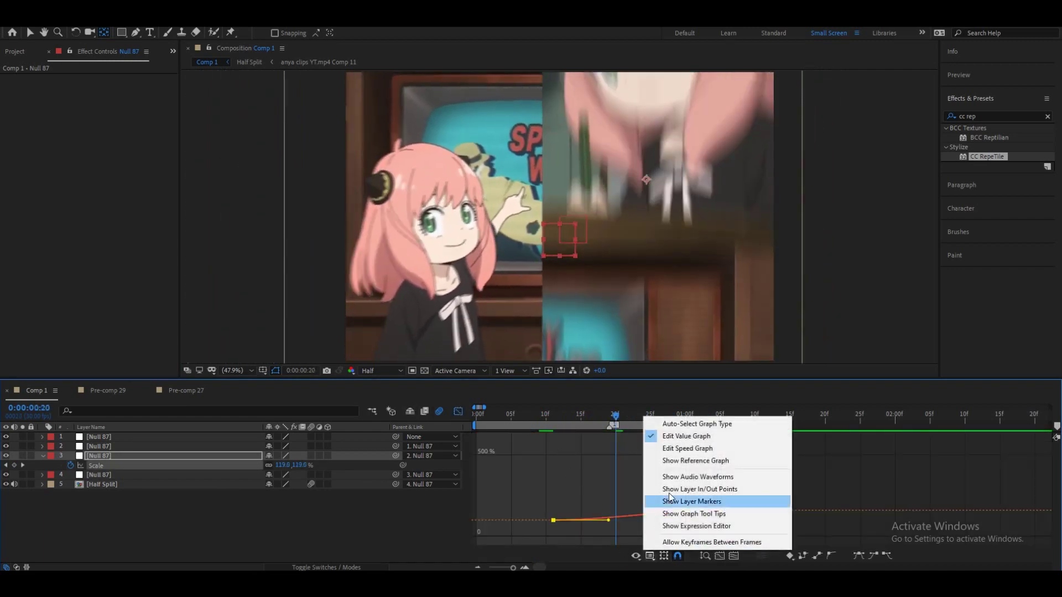
left_click(688, 448)
left_click(734, 556)
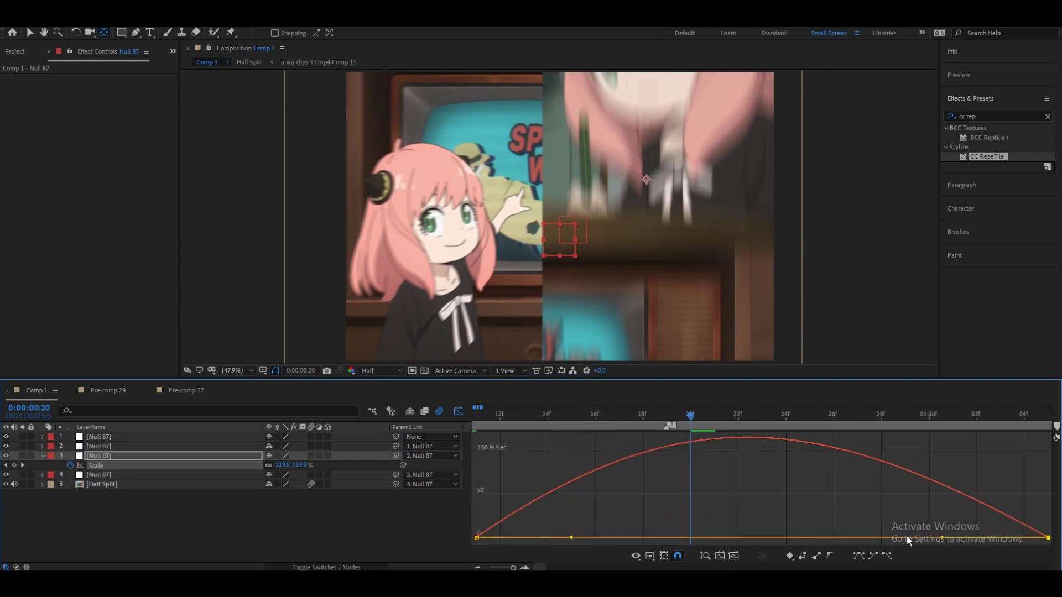
left_click_drag(570, 537, 601, 537)
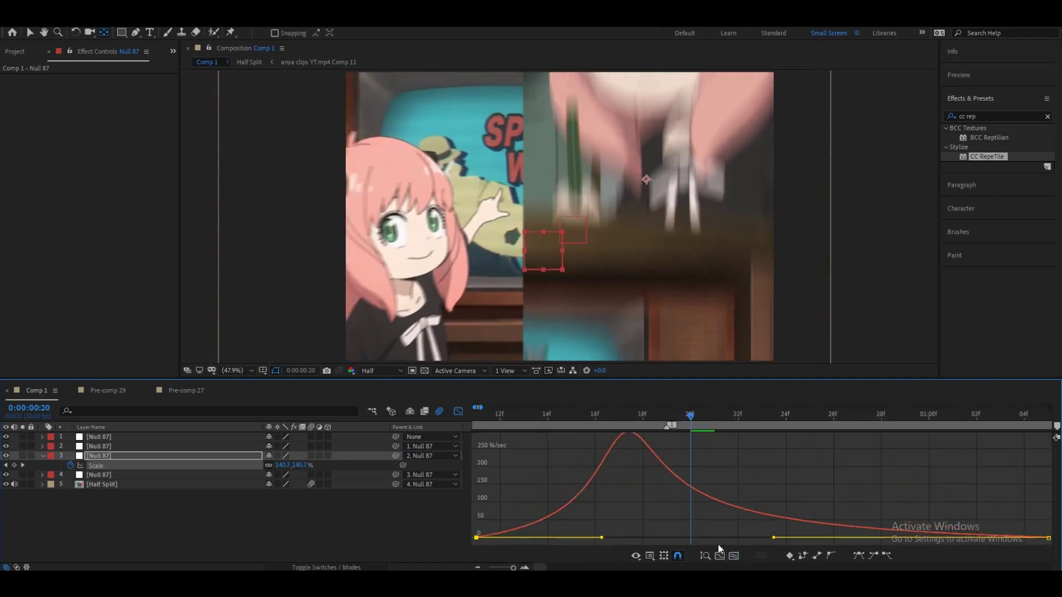
left_click_drag(775, 538, 796, 537)
left_click_drag(602, 537, 617, 537)
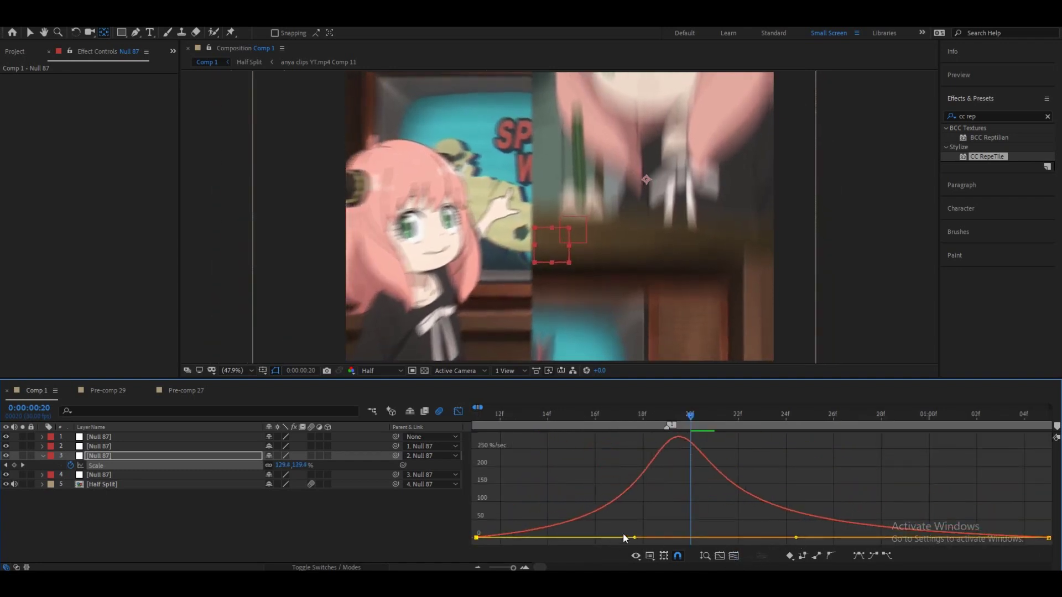
left_click_drag(796, 538, 783, 537)
left_click_drag(618, 538, 631, 538)
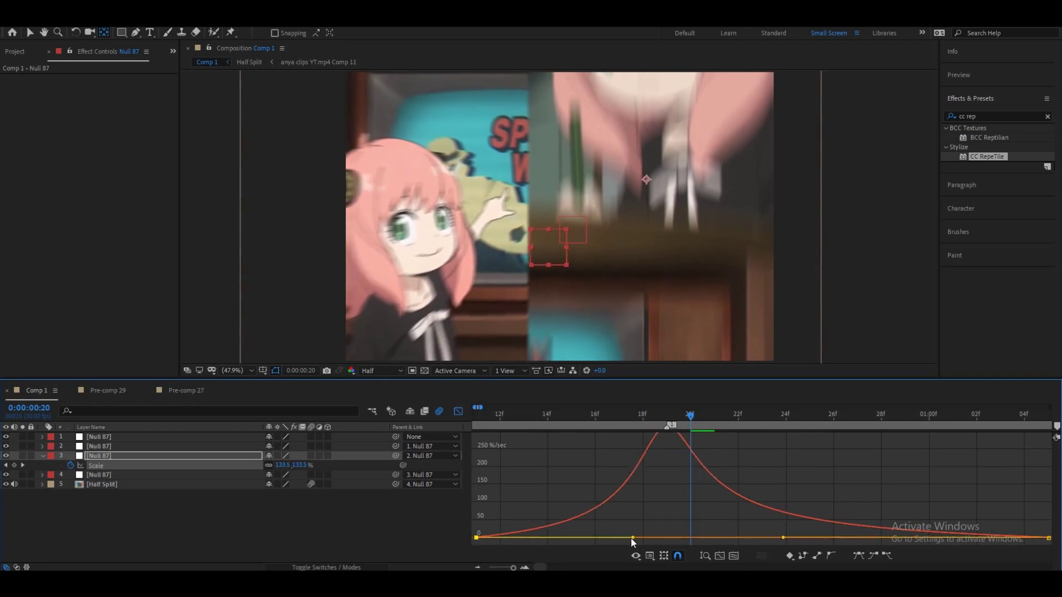
left_click_drag(505, 419, 905, 467)
- Preview the second zoom, soften its Scale speed peak to about 200, and replay from the start
left_click(458, 411)
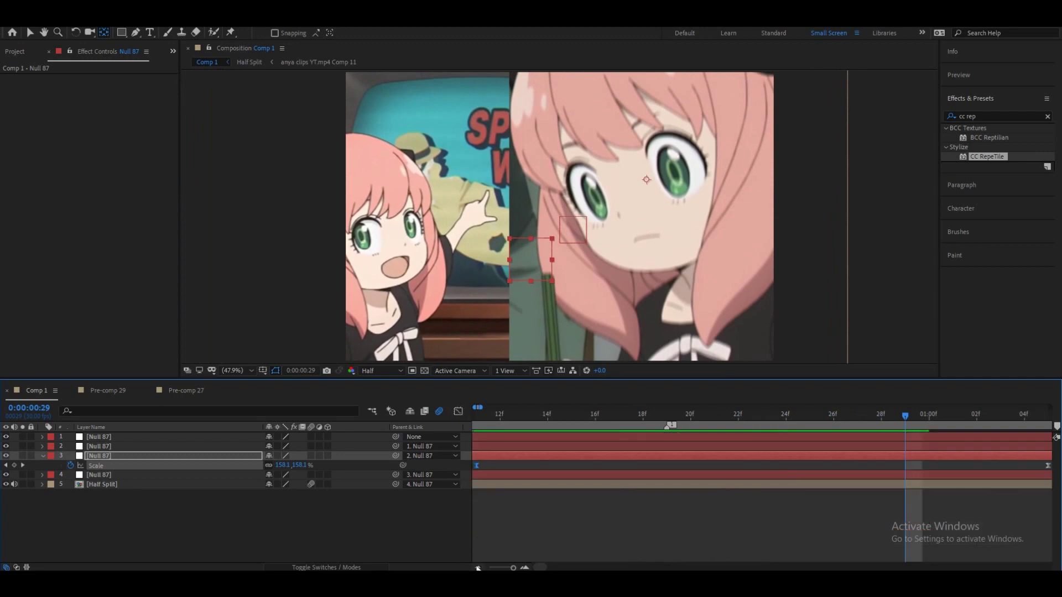
scroll(602, 421, "down", 5)
left_click(517, 418)
left_click_drag(518, 422, 460, 437)
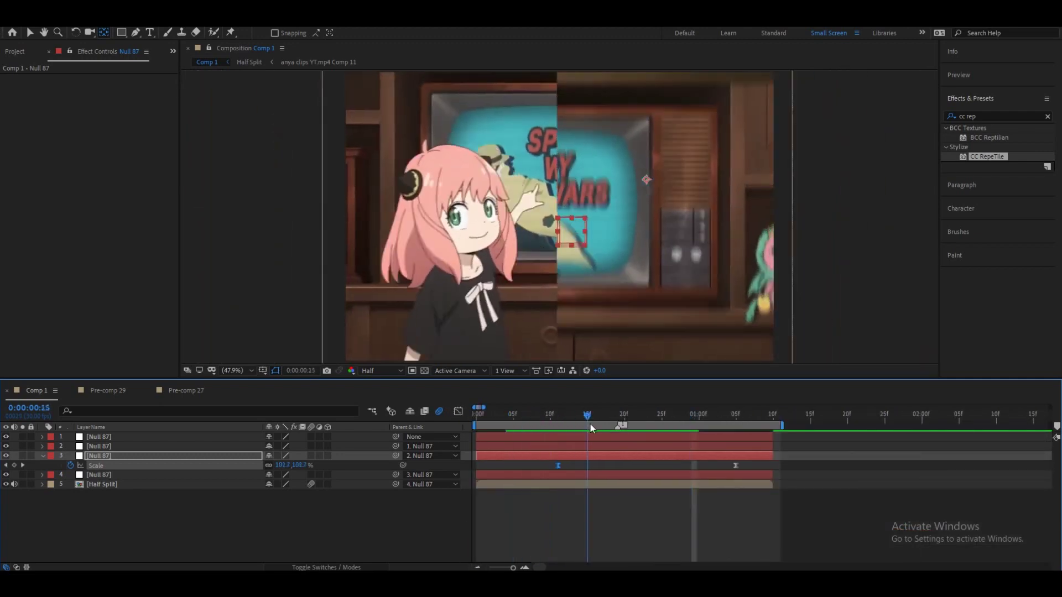
key("space")
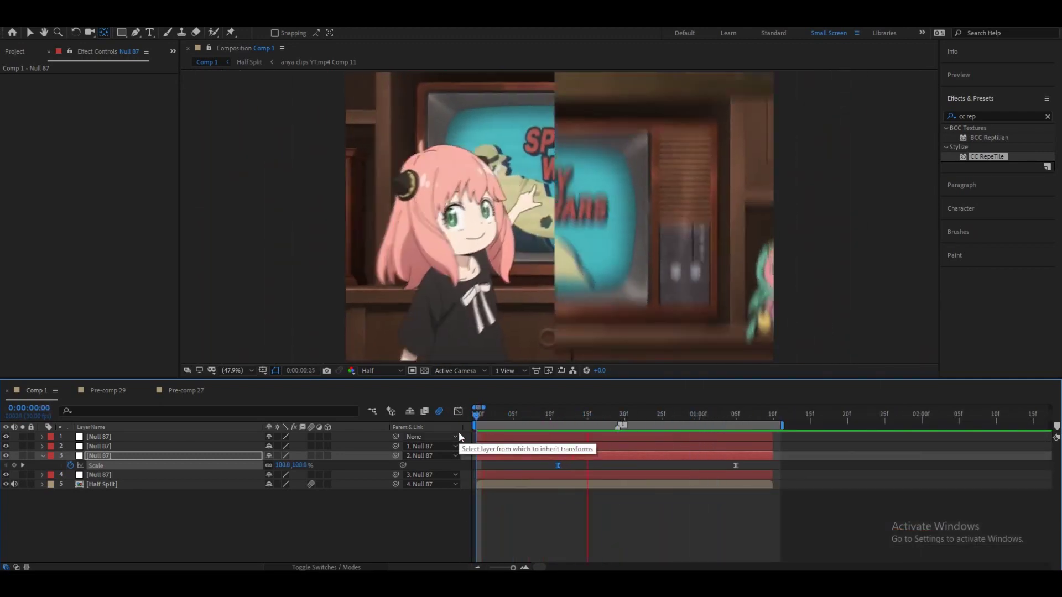
key("shift+F3")
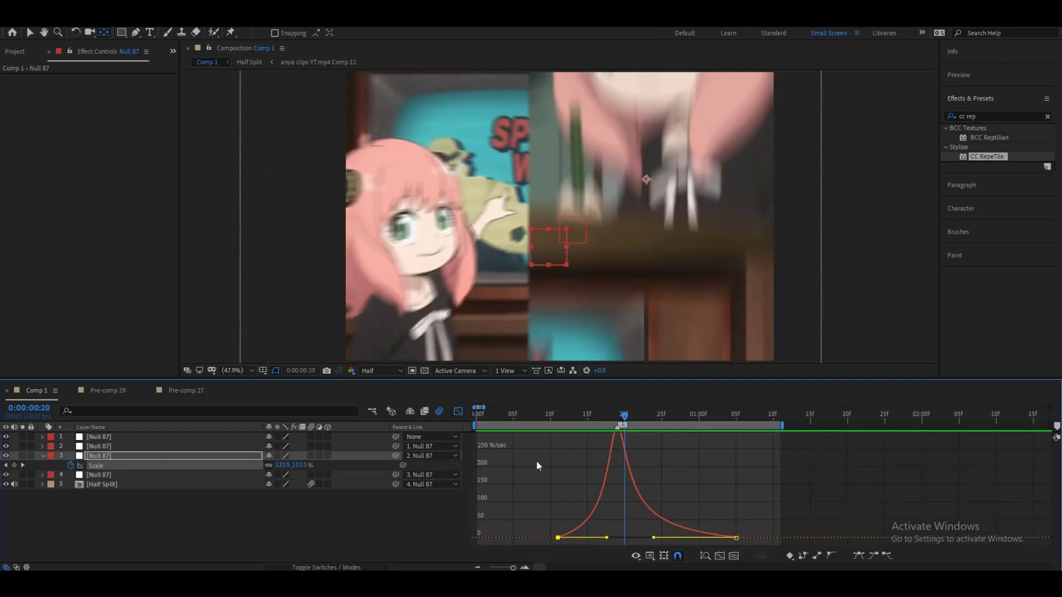
mouse_move(607, 537)
left_mouse_down()
mouse_move(597, 538)
mouse_move(666, 537)
left_mouse_up()
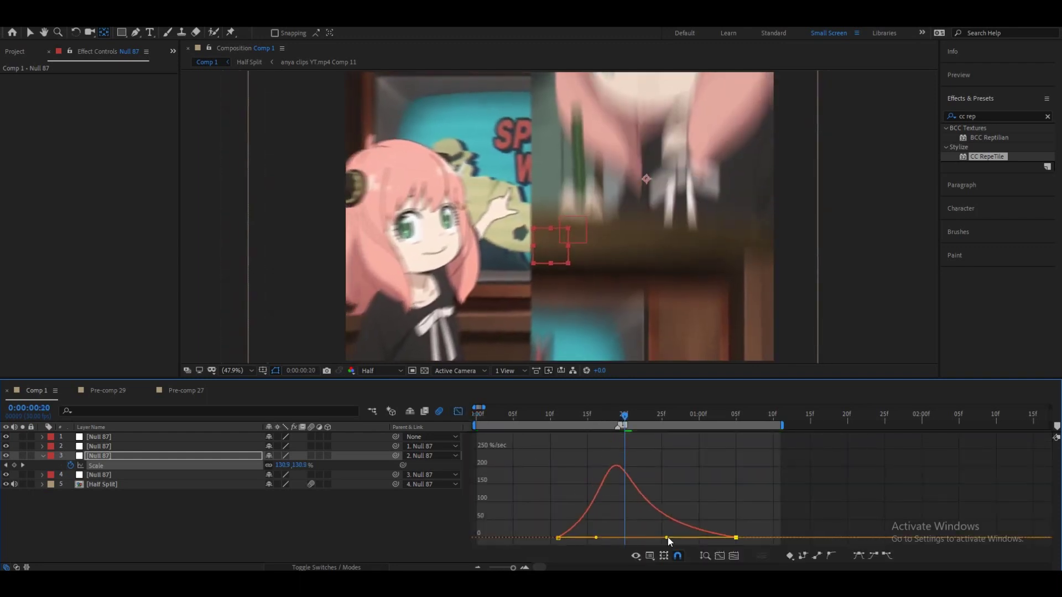
left_click(458, 411)
key("space")
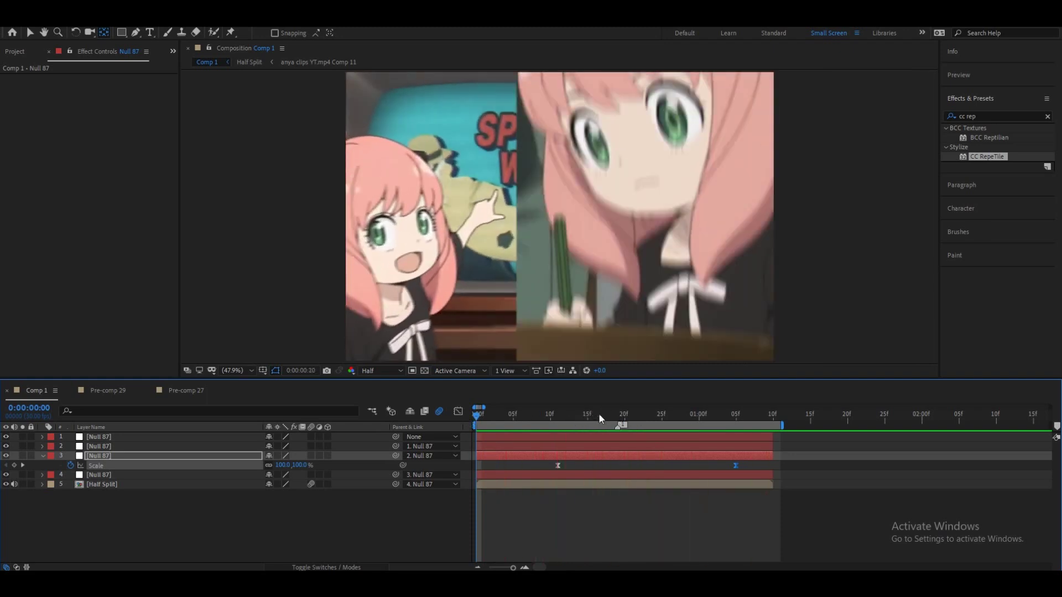
- Open the Half Split pre-comp and show the top clip's Position speed graph
double_click(634, 484)
left_click(656, 440)
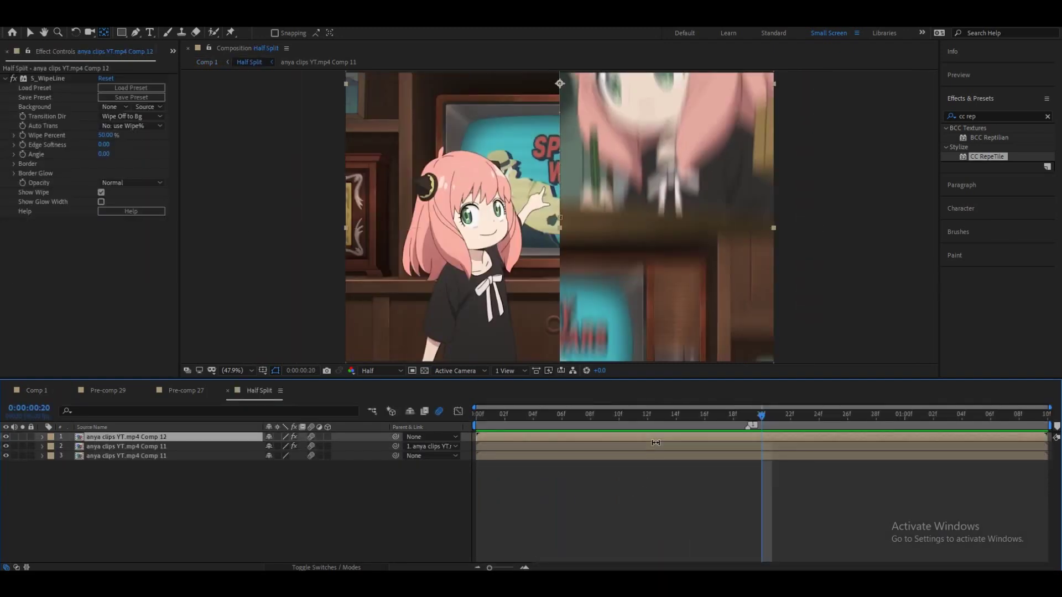
key("p")
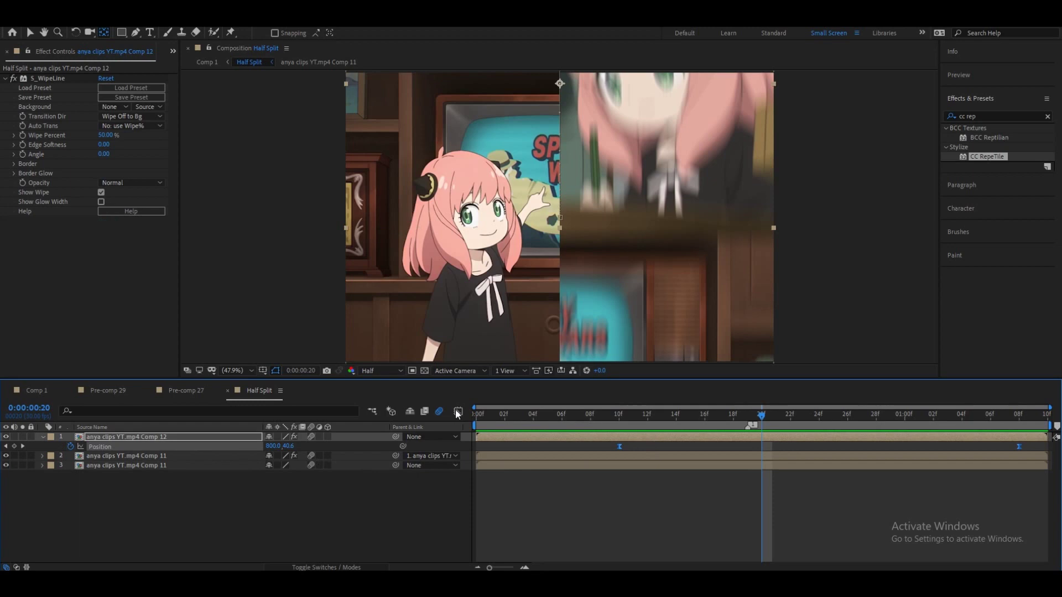
left_click(458, 412)
left_click(734, 550)
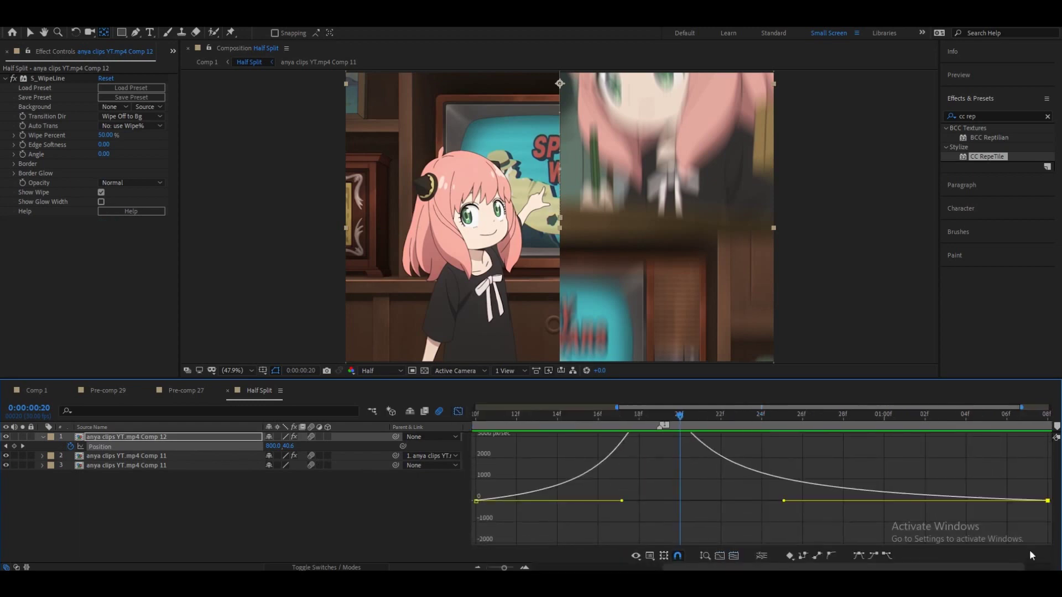
- Drag Comp 12's Position influence handles into a sharp peak near 5000 px/sec, then preview
left_click_drag(785, 501, 758, 509)
left_click(736, 555)
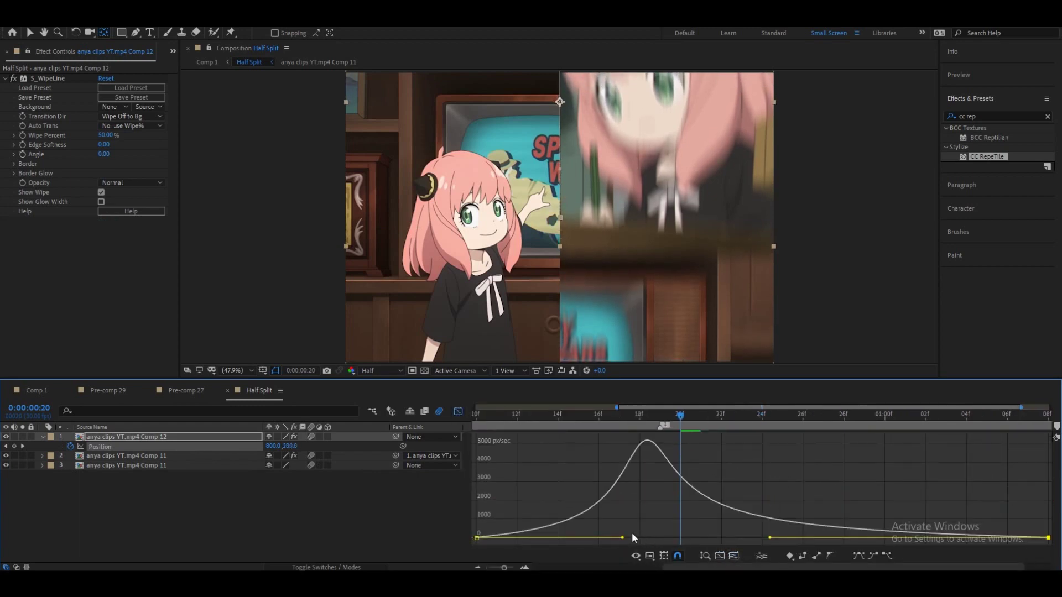
left_click_drag(623, 538, 633, 537)
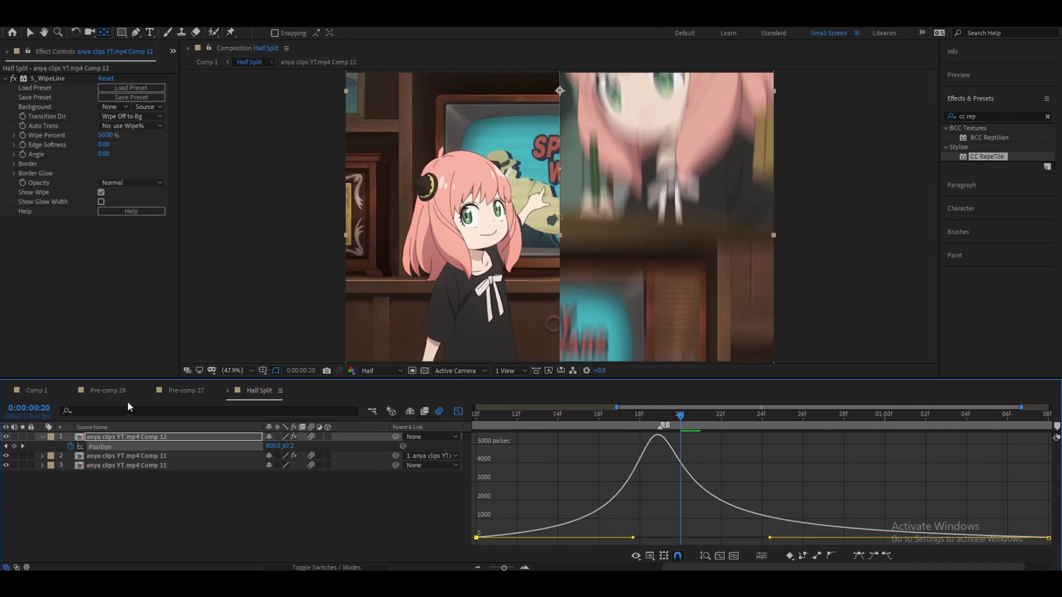
left_click_drag(252, 390, 128, 387)
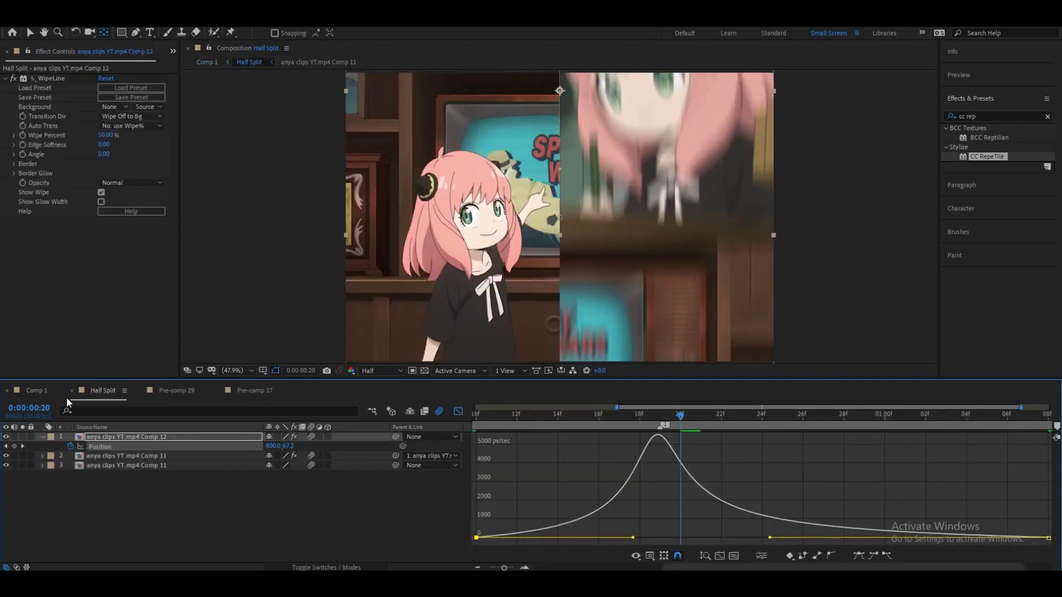
left_click(650, 466)
key("shift+F3")
key("space")
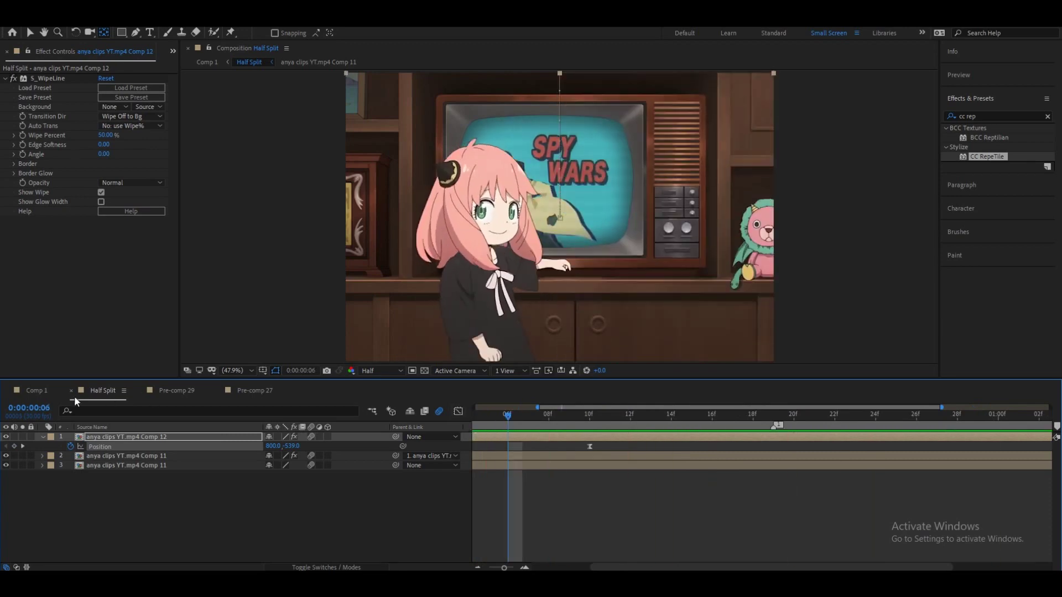
- Preview Comp 1's transition by playing and scrubbing through it
left_click(34, 390)
key("space")
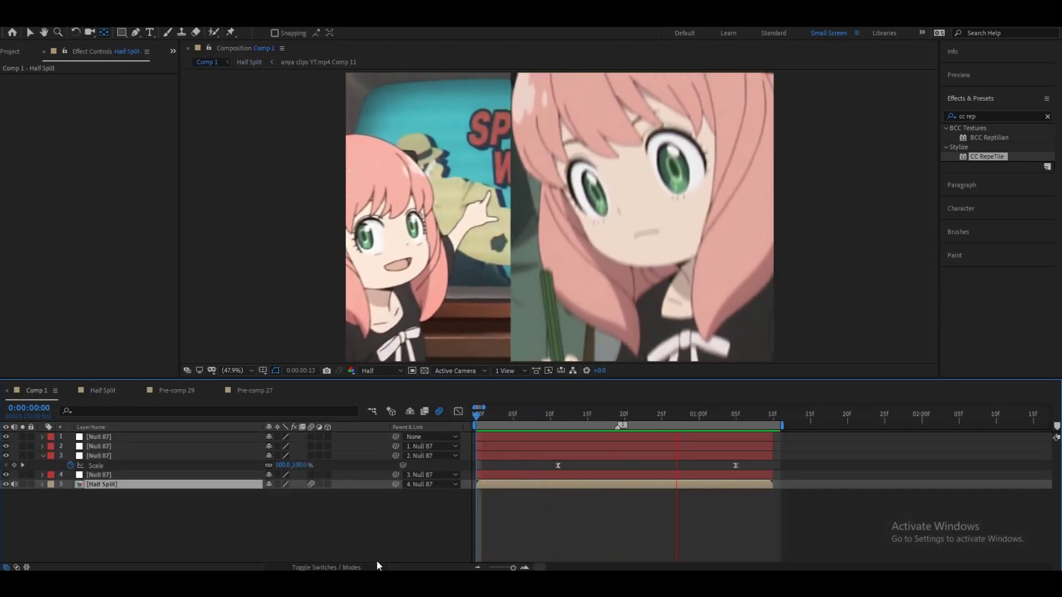
left_click_drag(501, 414, 740, 455)
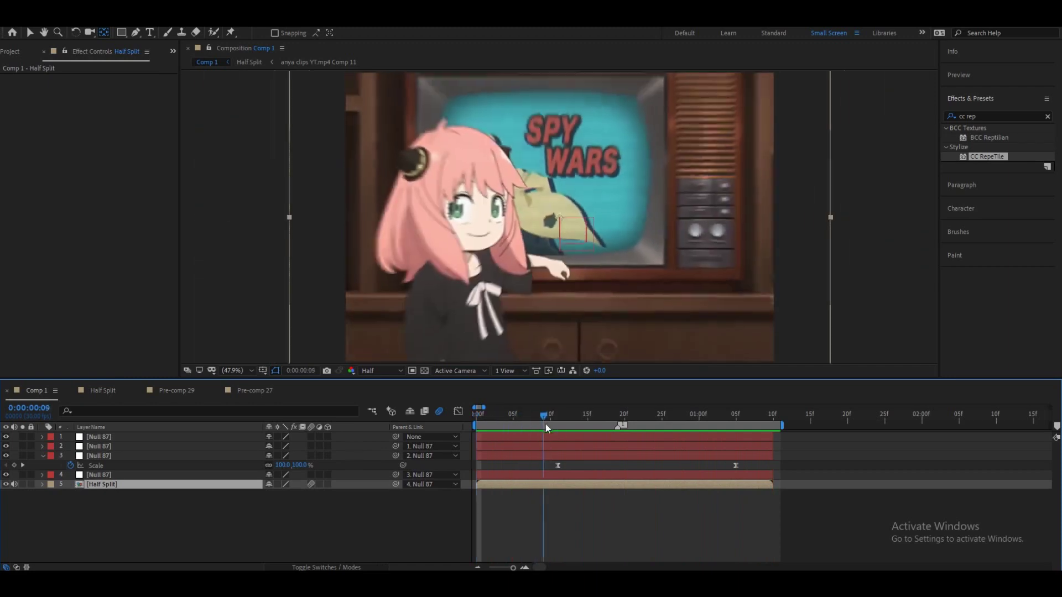
- At the 0:00:01:10 end point, select the second null and reveal its Scale property
key("o")
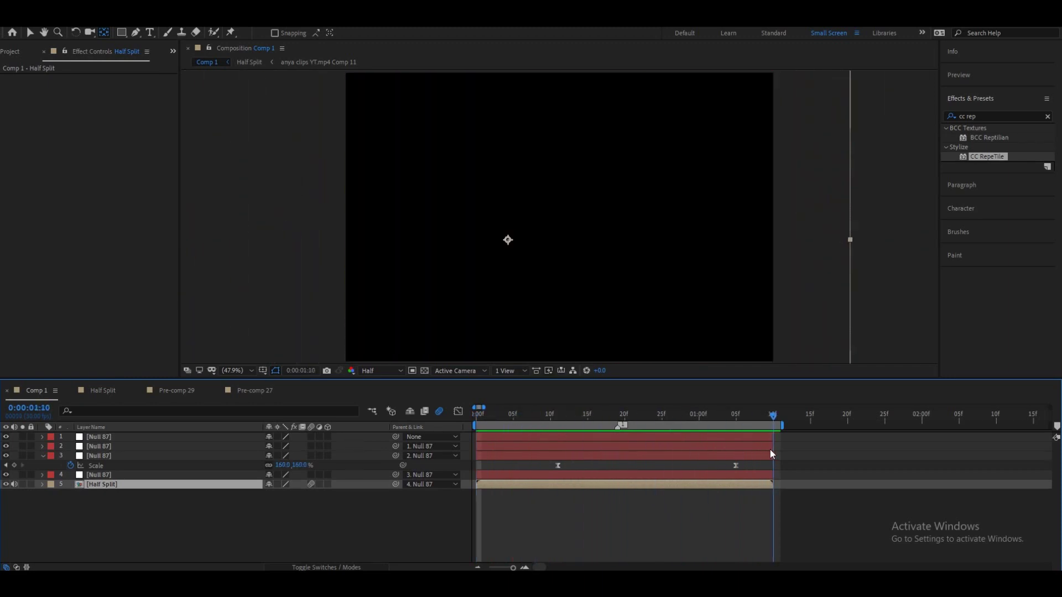
left_click(770, 450)
key("s")
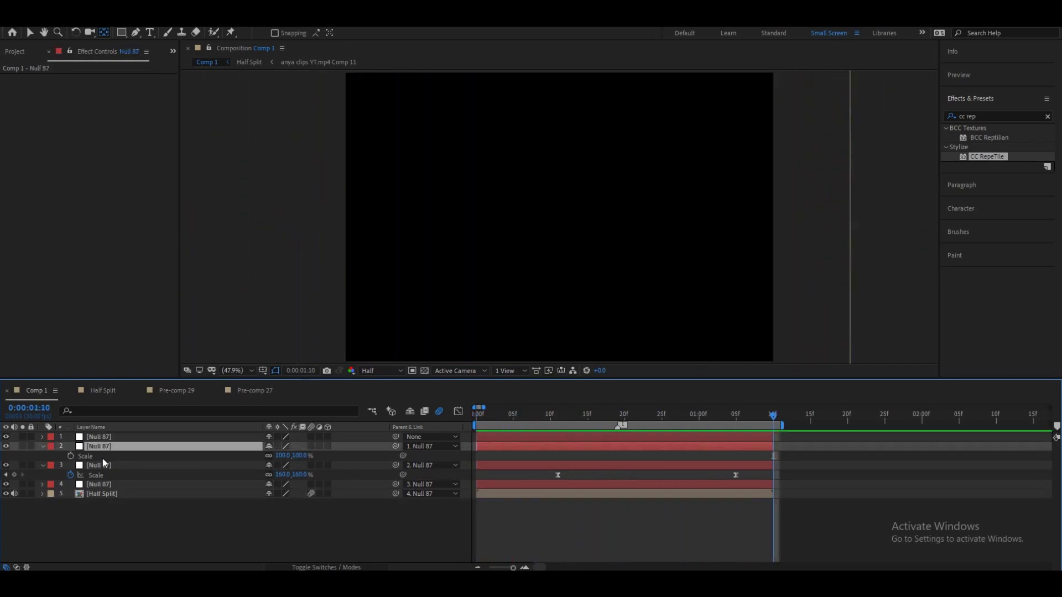
left_click(81, 457)
left_click(176, 390)
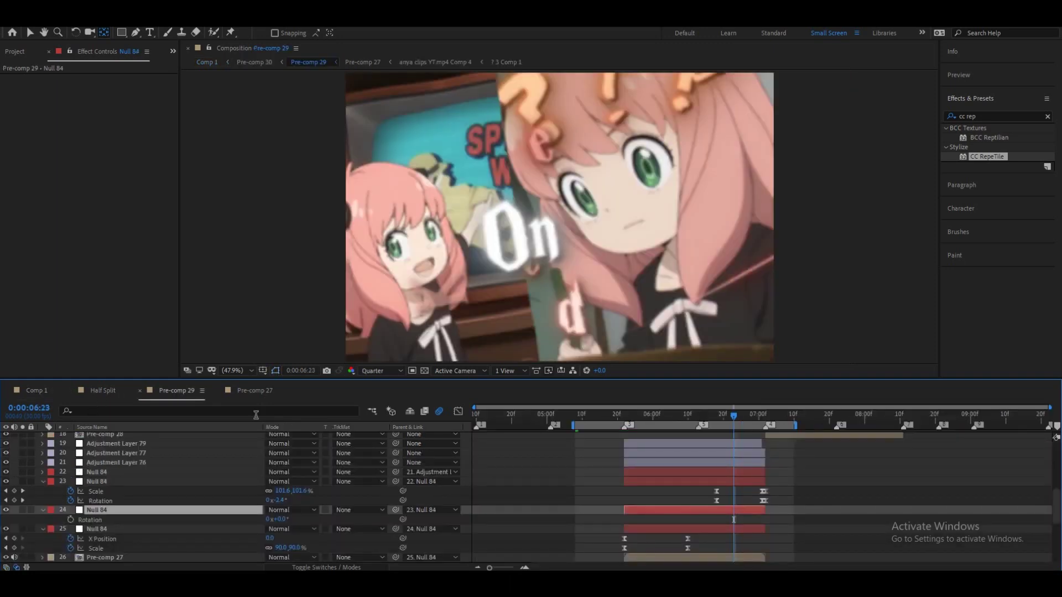
left_click(38, 391)
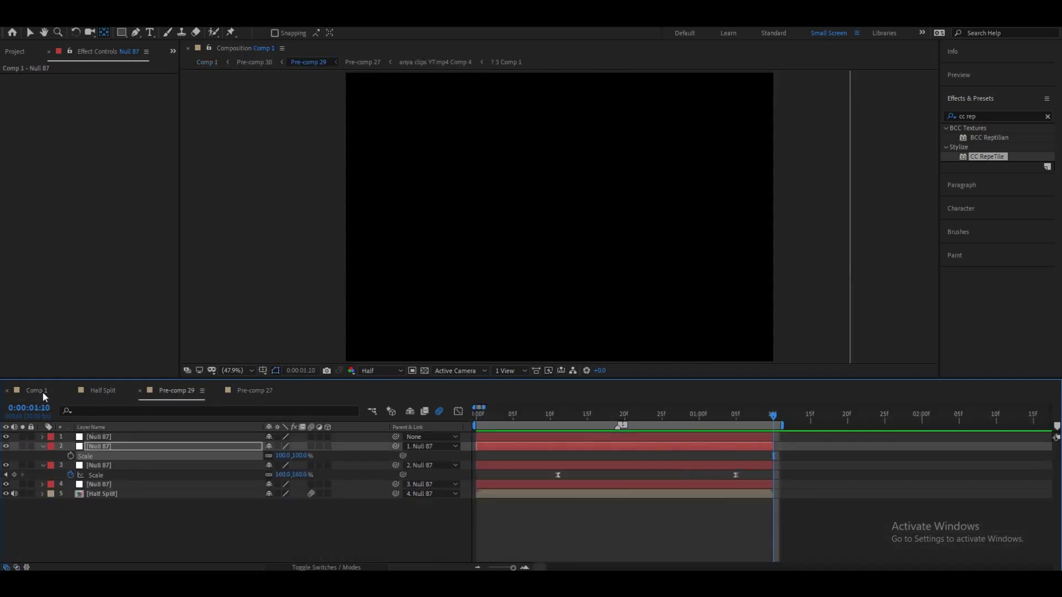
- Set a 100% Scale keyframe on the second null and zoom the timeline to frame detail
left_click(71, 456)
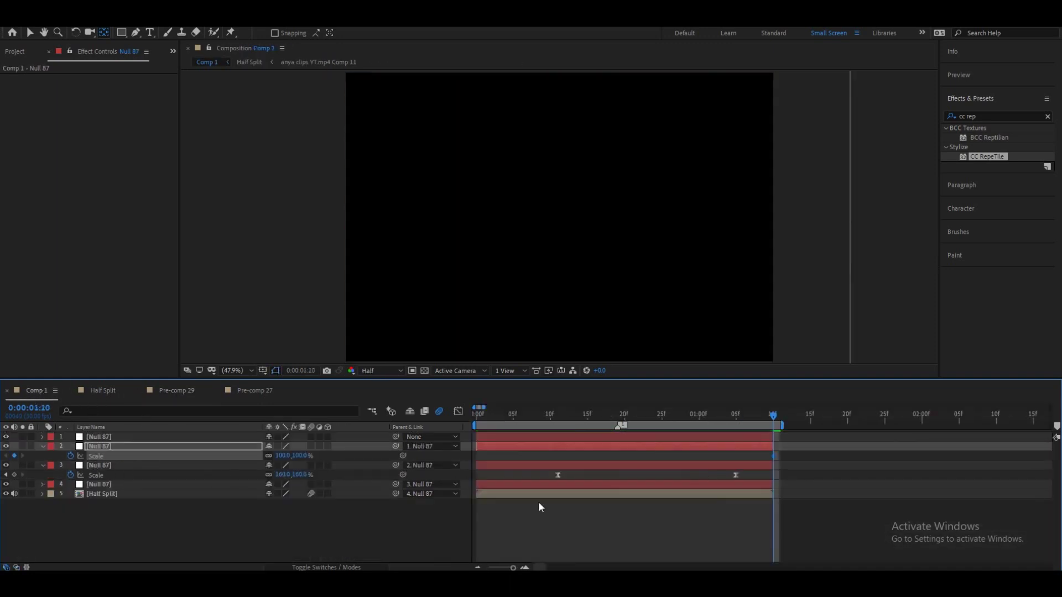
left_click(524, 568)
left_click(483, 568)
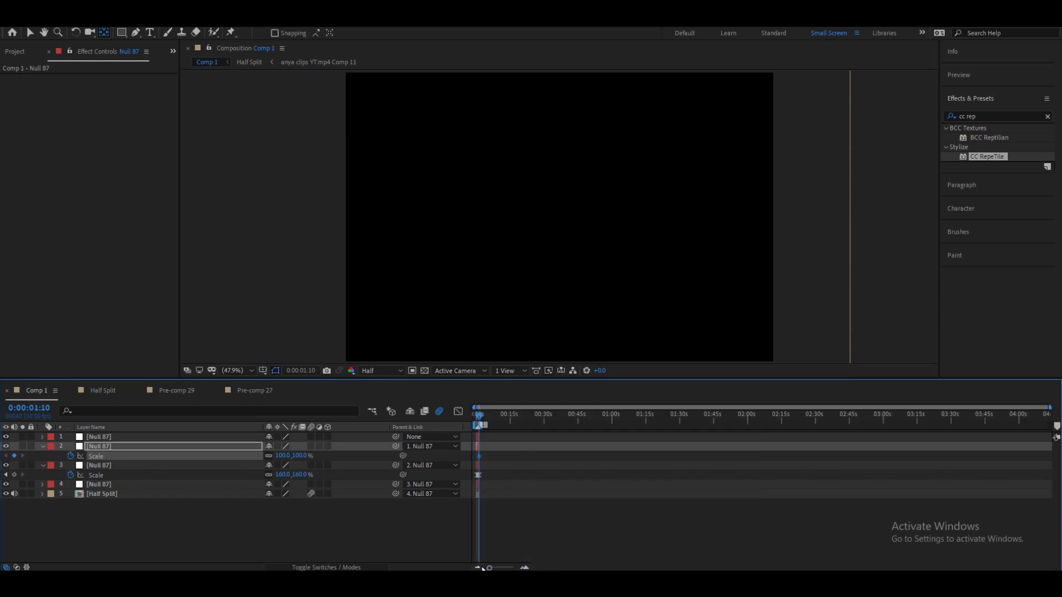
left_click(524, 568)
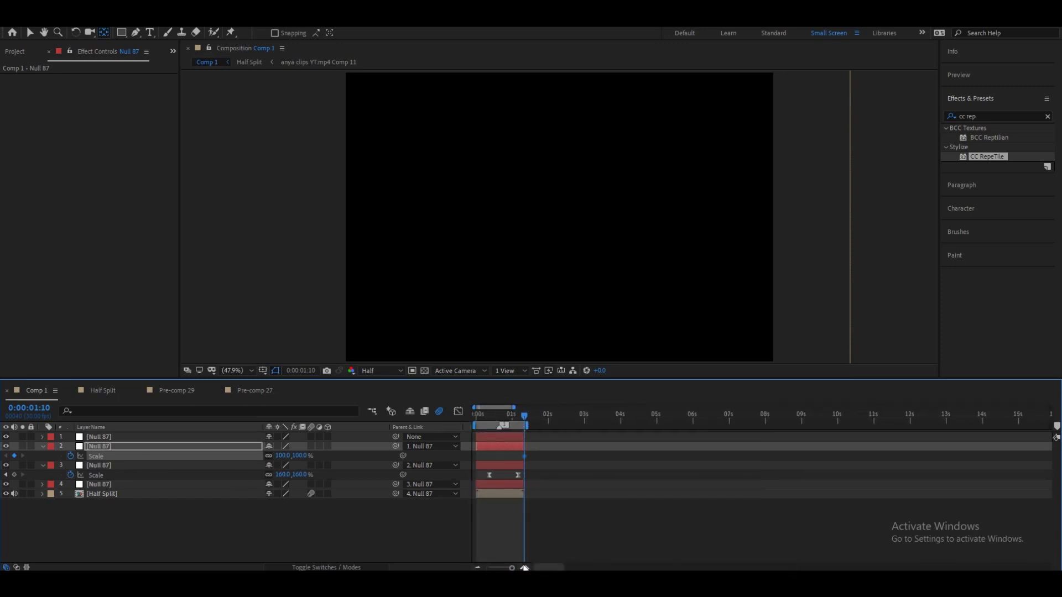
- Shorten Comp 1's duration from 0:04:13:00 to 13 seconds in Composition Settings
left_click(55, 14)
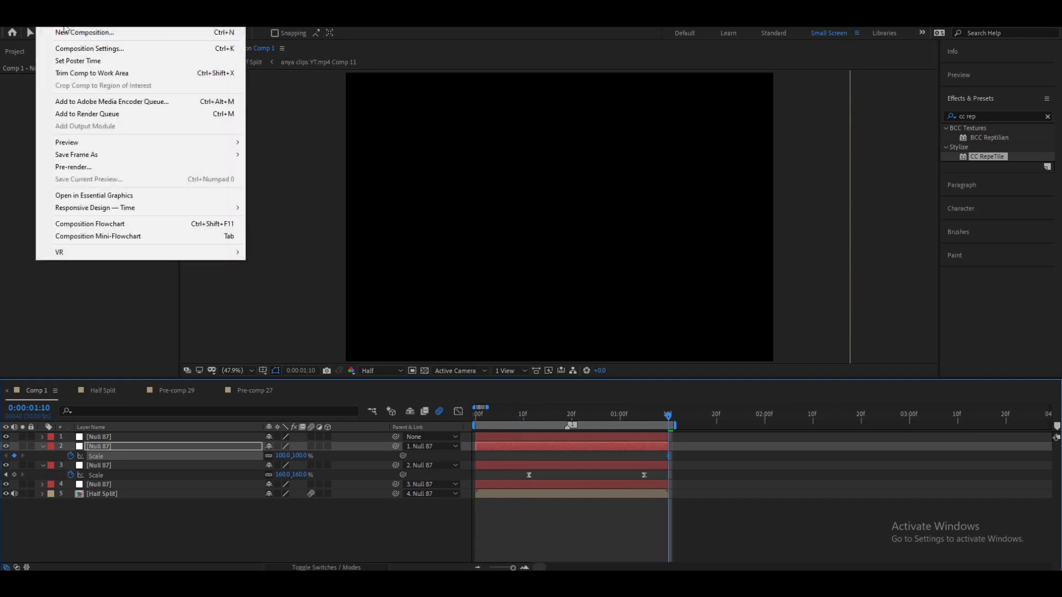
left_click(83, 48)
left_click(88, 192)
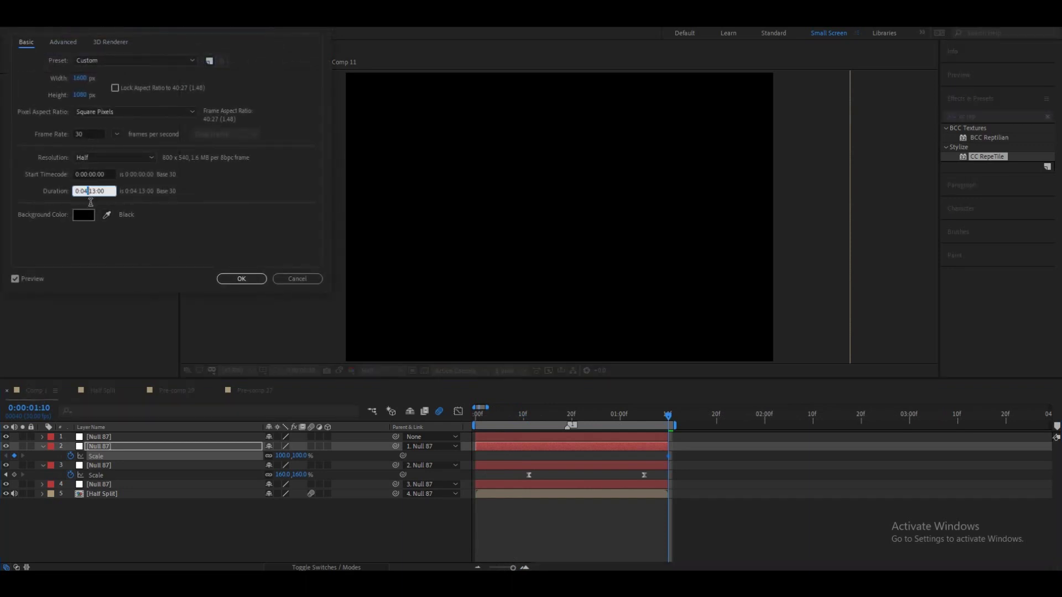
left_click(241, 278)
left_click(649, 417)
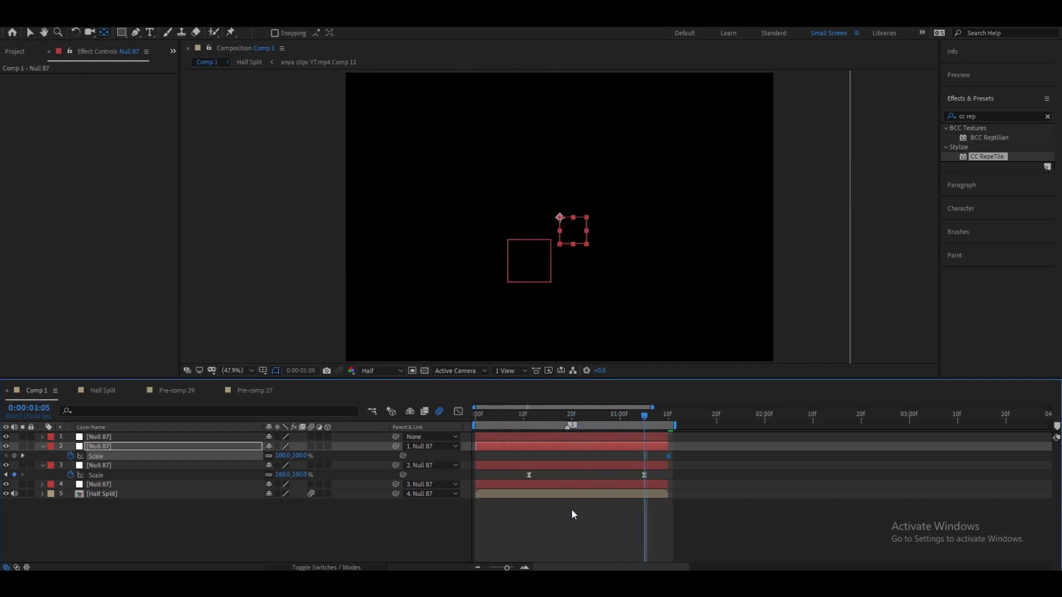
- Jump to the 0:00:01:10 Scale keyframe and reselect the second null with its Scale shown
key("=")
key("k")
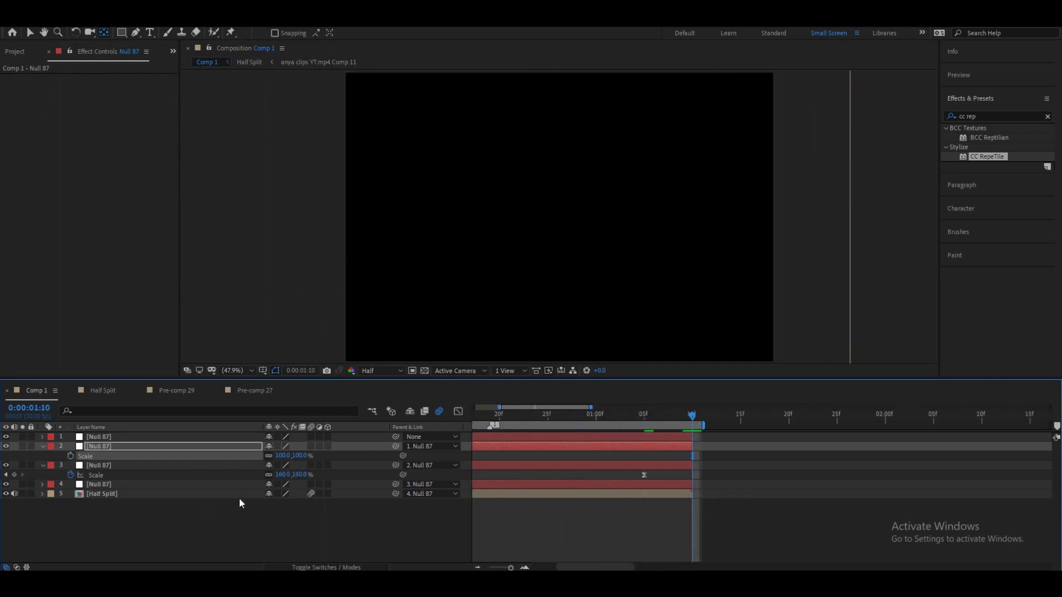
key("s")
left_click(519, 526)
left_click(135, 451)
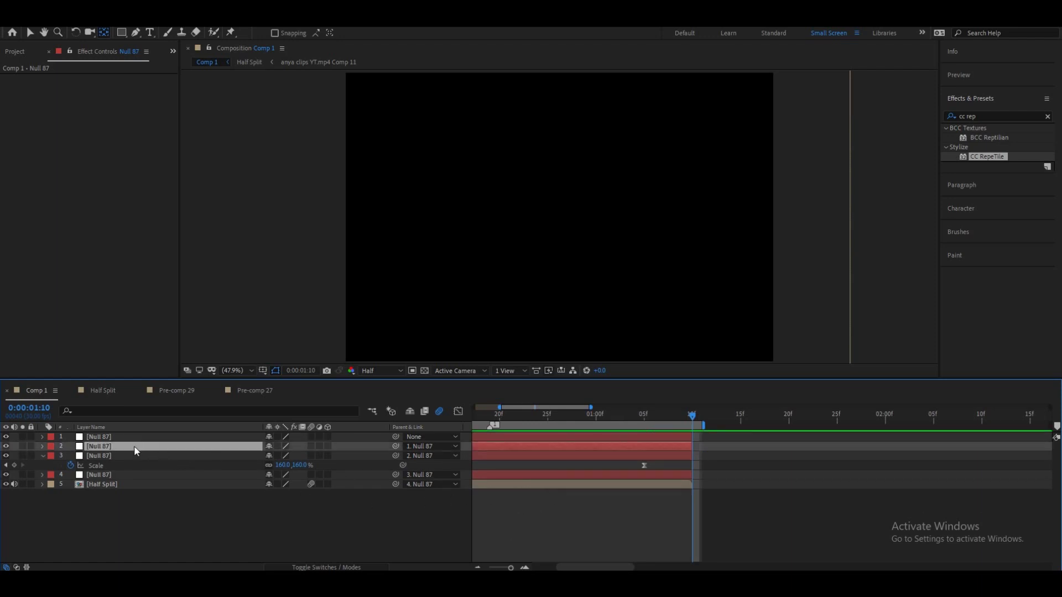
key("s")
key("s")
- Preview Comp 1 from the start, stop on the last frame 0:00:01:10, and show Scale and Rotation
key("Home")
key("space")
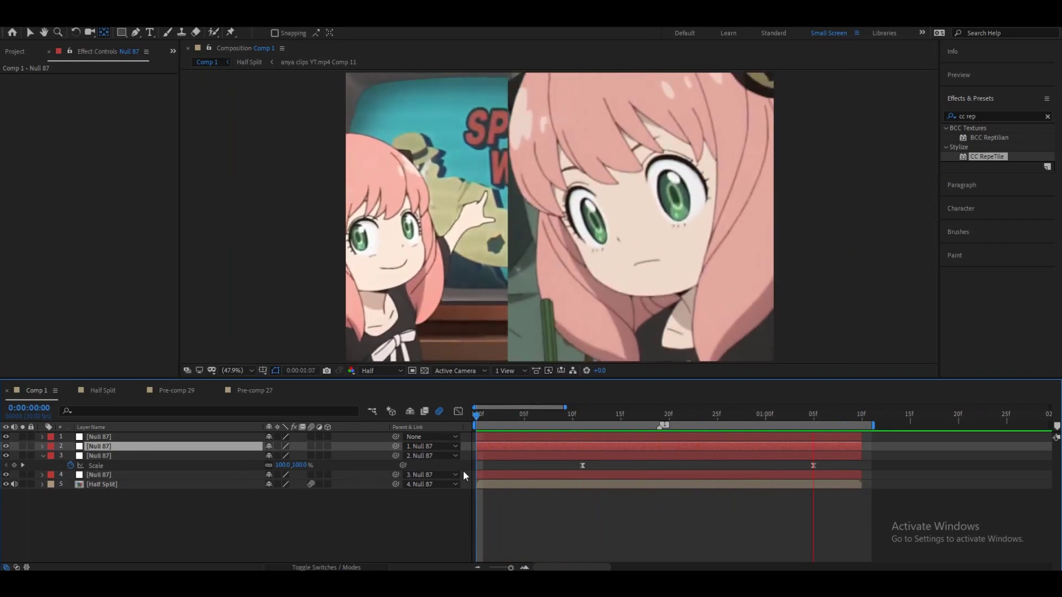
left_click(851, 427)
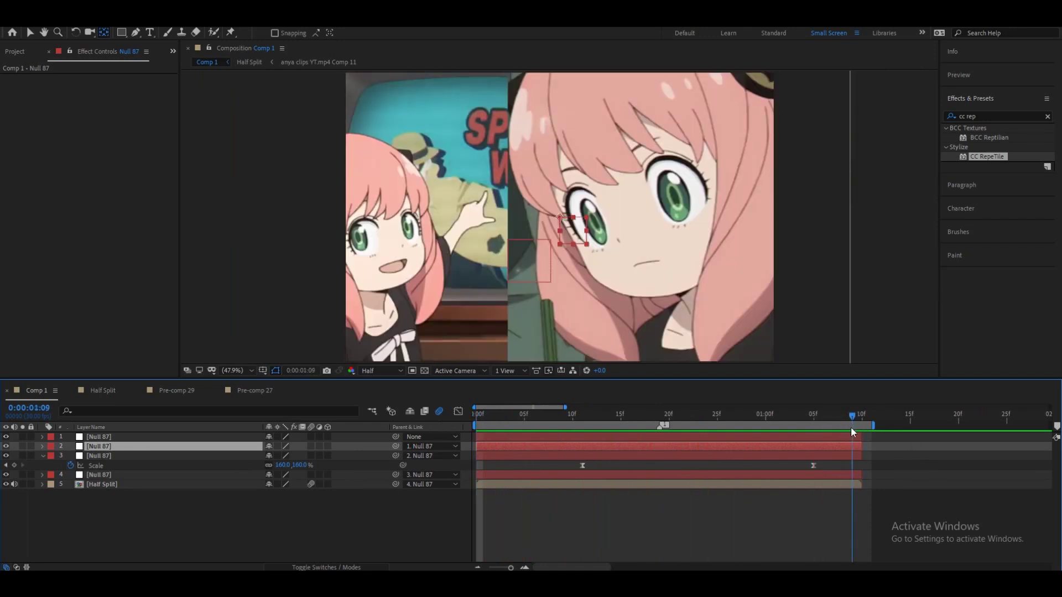
left_click(857, 429)
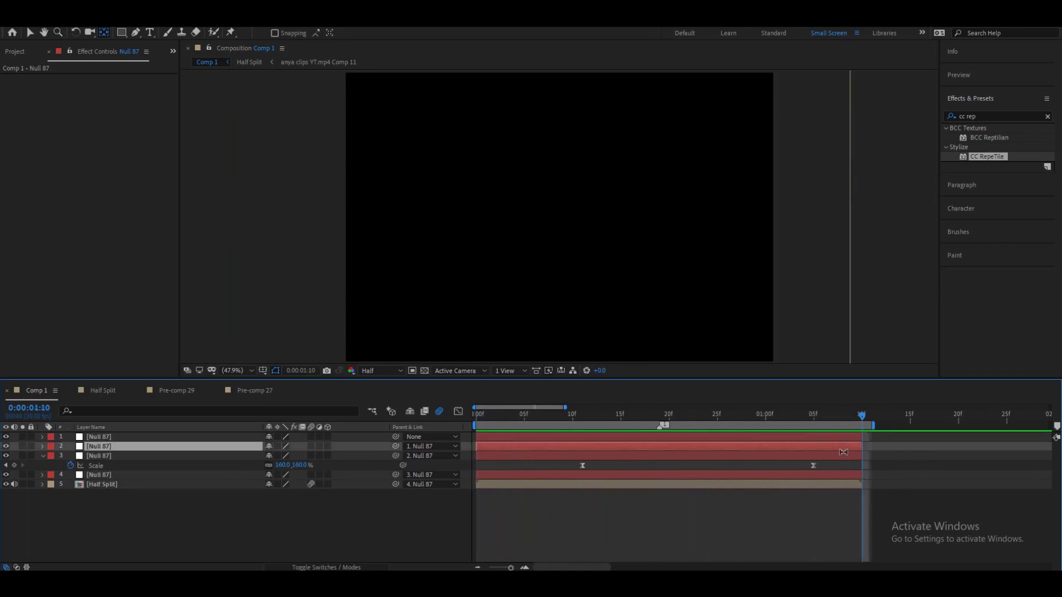
key("s")
key("shift+r")
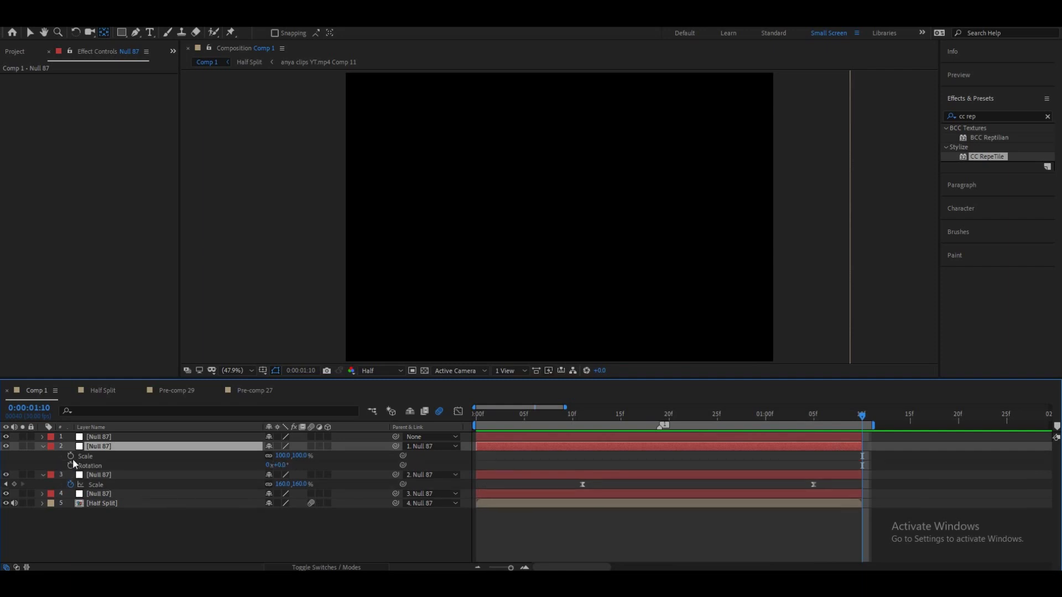
- Keyframe the second null shrinking to 21% scale and spinning to −90° at 0:00:01:09
left_click(71, 456)
left_click(71, 465)
left_click(853, 415)
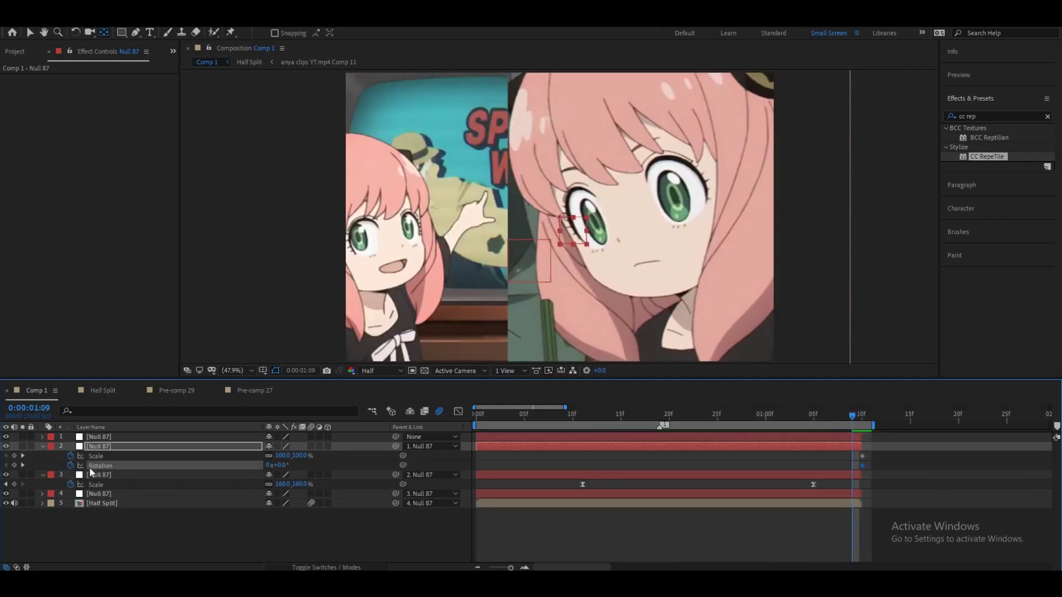
left_click(14, 455)
left_click(14, 465)
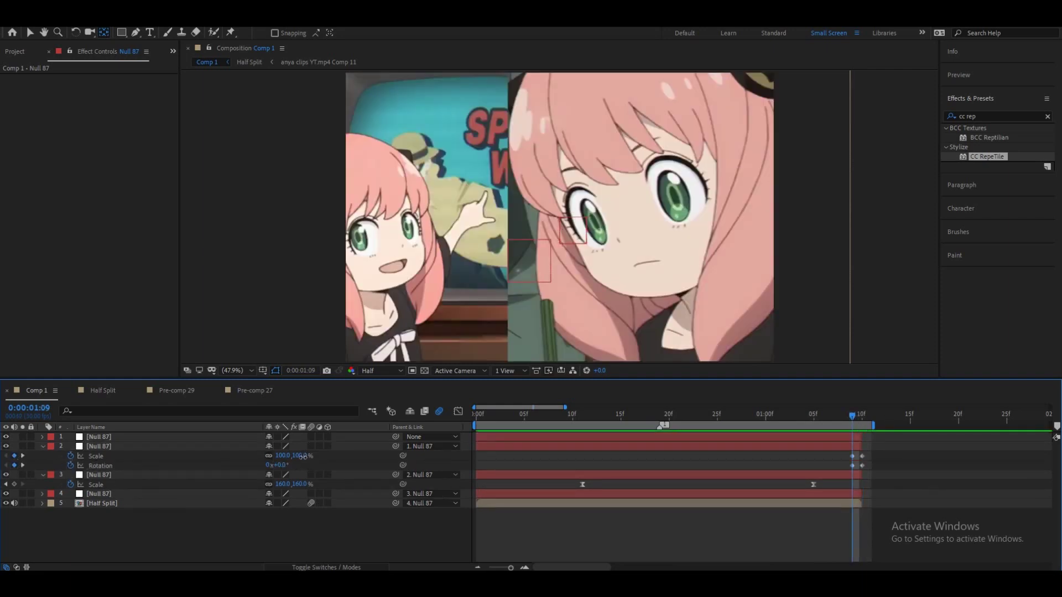
mouse_move(301, 456)
left_mouse_down()
mouse_move(250, 456)
mouse_move(263, 461)
left_mouse_up()
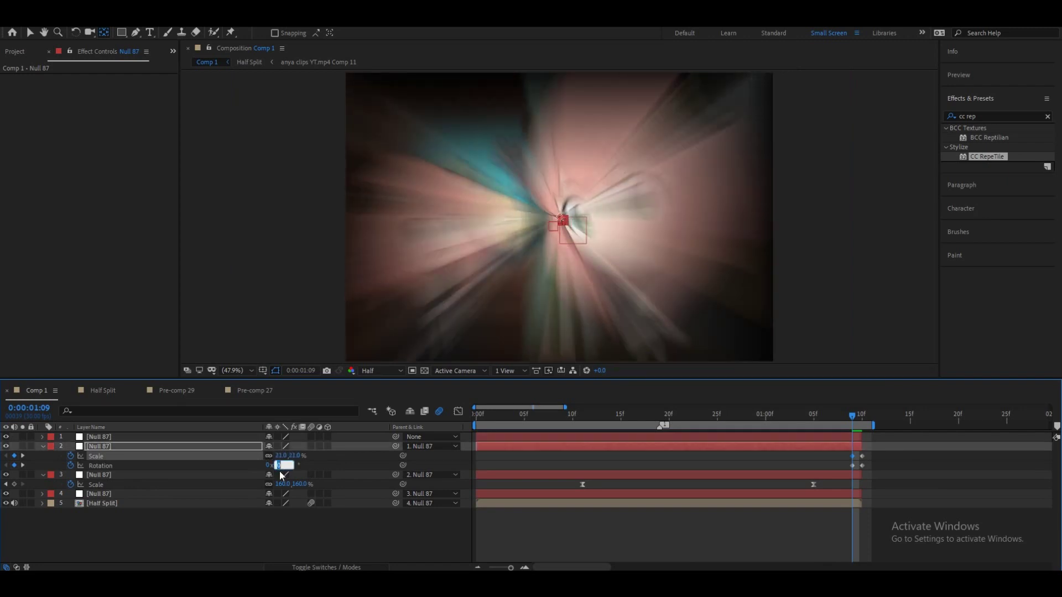
type("90")
key("Return")
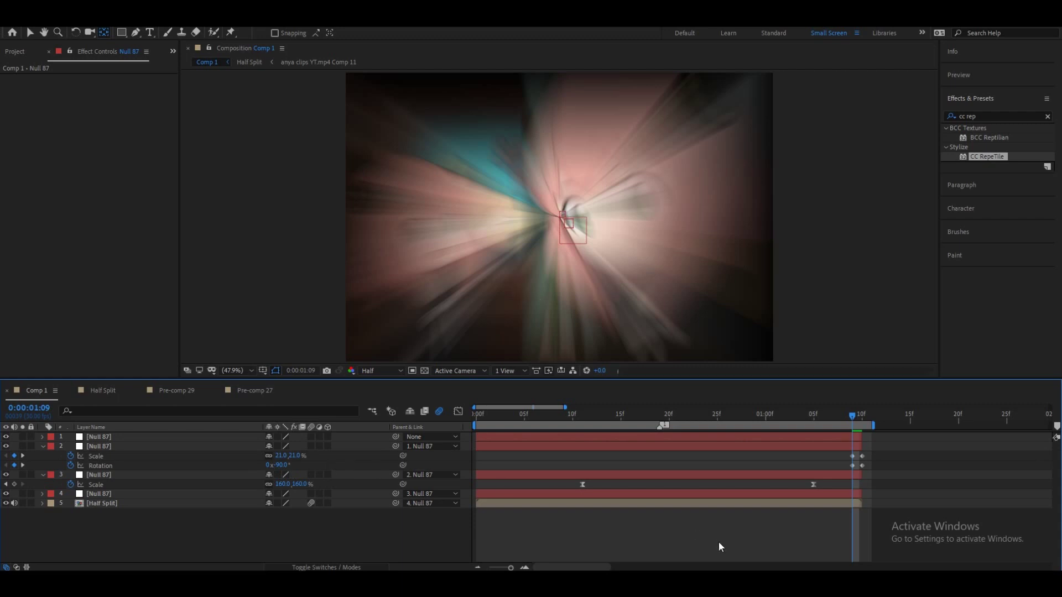
- Add earlier 0° Rotation and 100% Scale keyframes, then nudge the opening keys to 0:00:00:27
left_click_drag(824, 416, 735, 442)
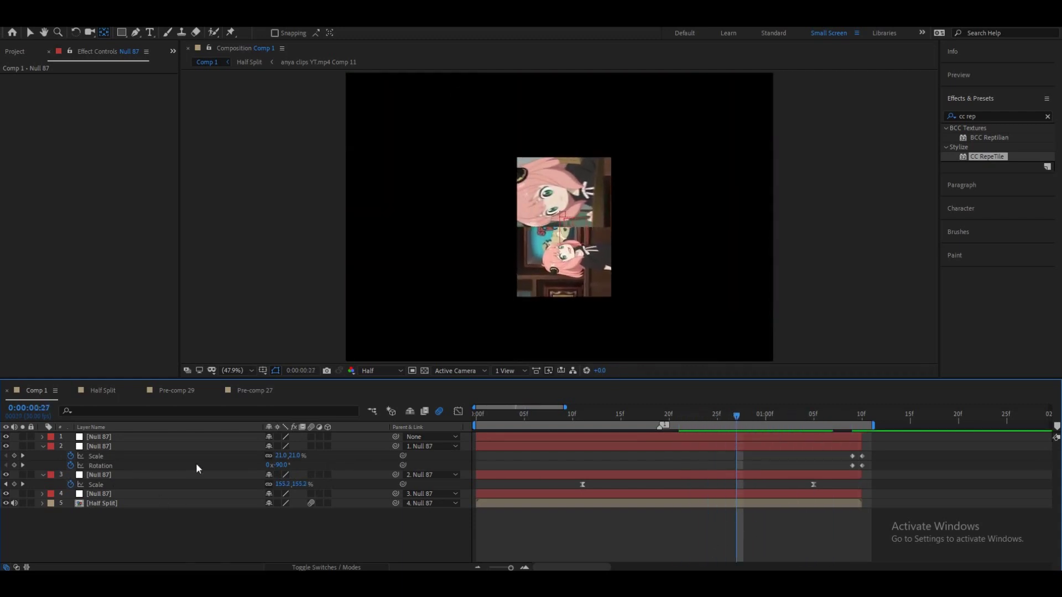
key("shift+Tab")
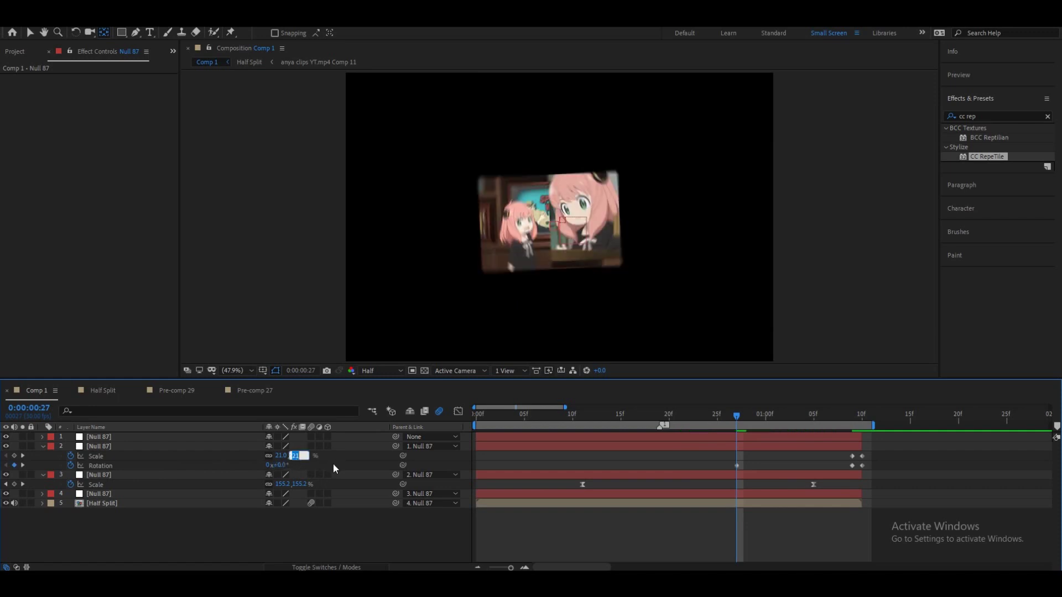
type("100")
key("Return")
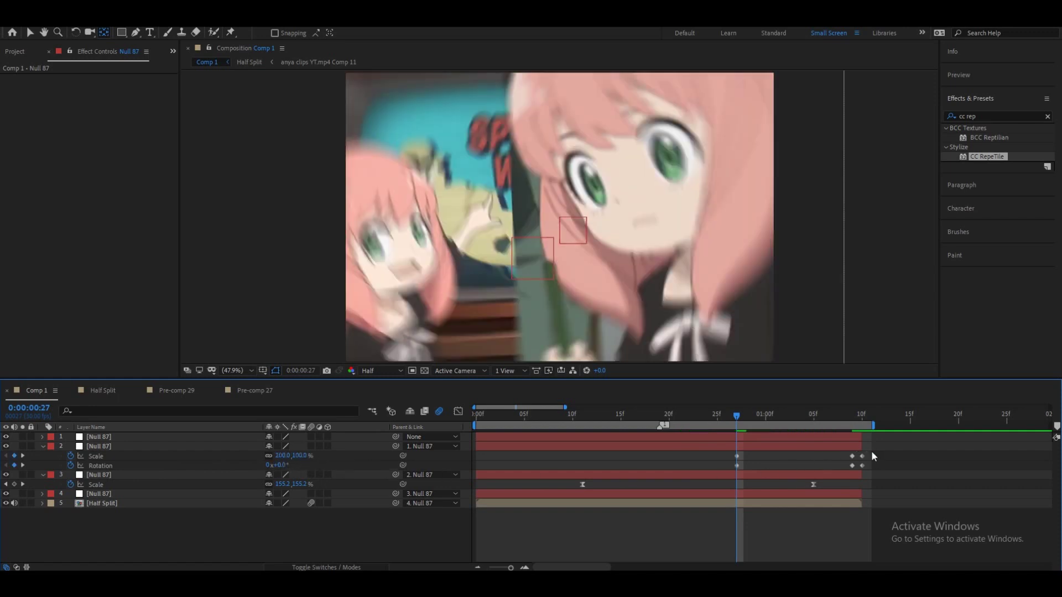
left_click_drag(873, 452, 692, 474)
left_click_drag(751, 415, 775, 421)
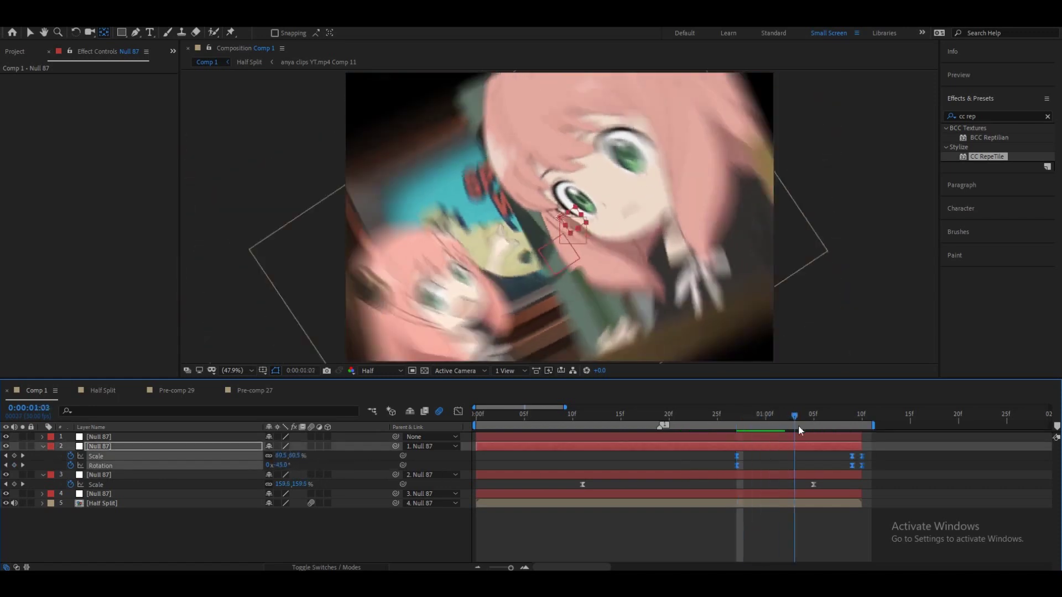
left_click_drag(751, 462, 736, 449)
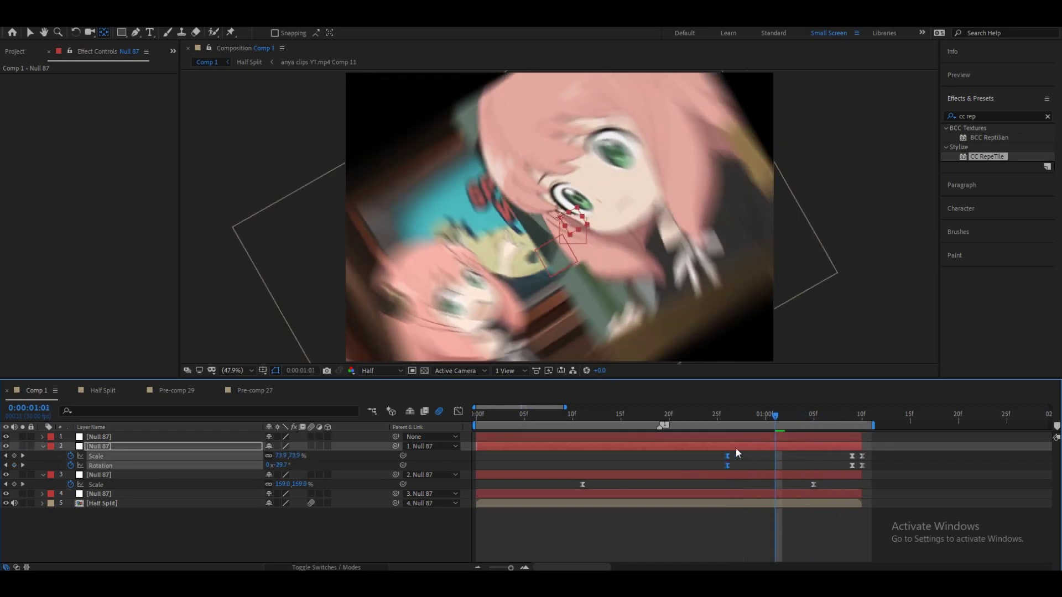
left_click(788, 501)
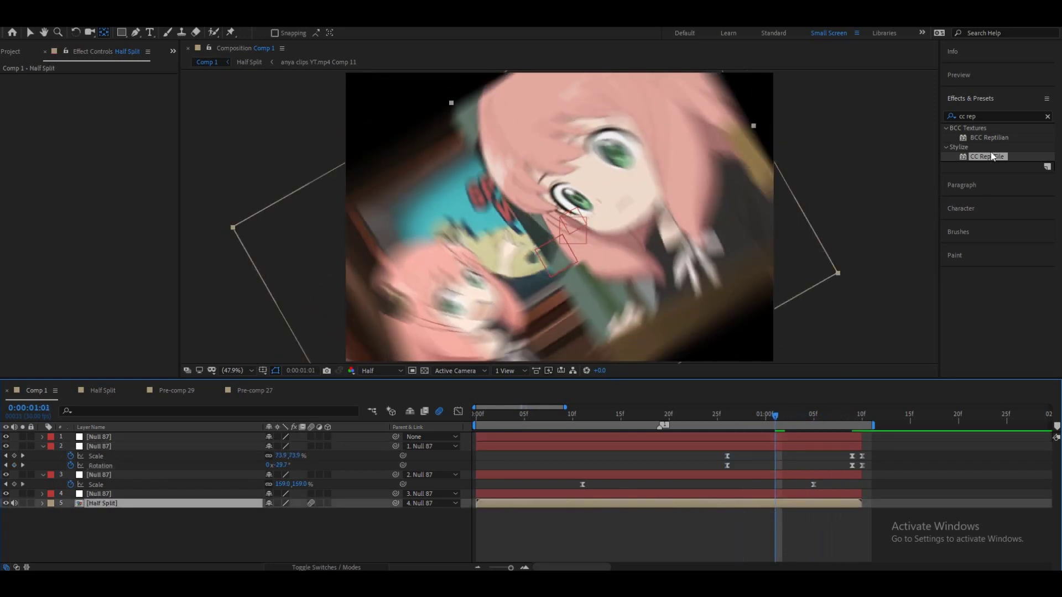
- Apply CC RepeTile to Half Split with Expand values of 222 and Unfold tiling
left_click(982, 118)
type("cc rep")
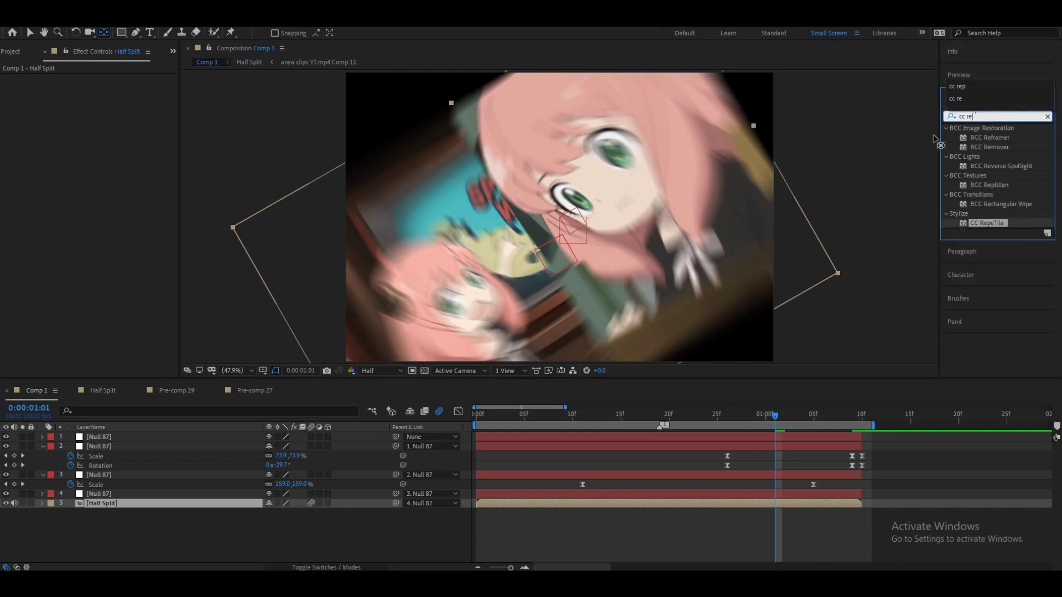
mouse_move(987, 156)
left_mouse_down()
mouse_move(828, 531)
mouse_move(818, 505)
left_mouse_up()
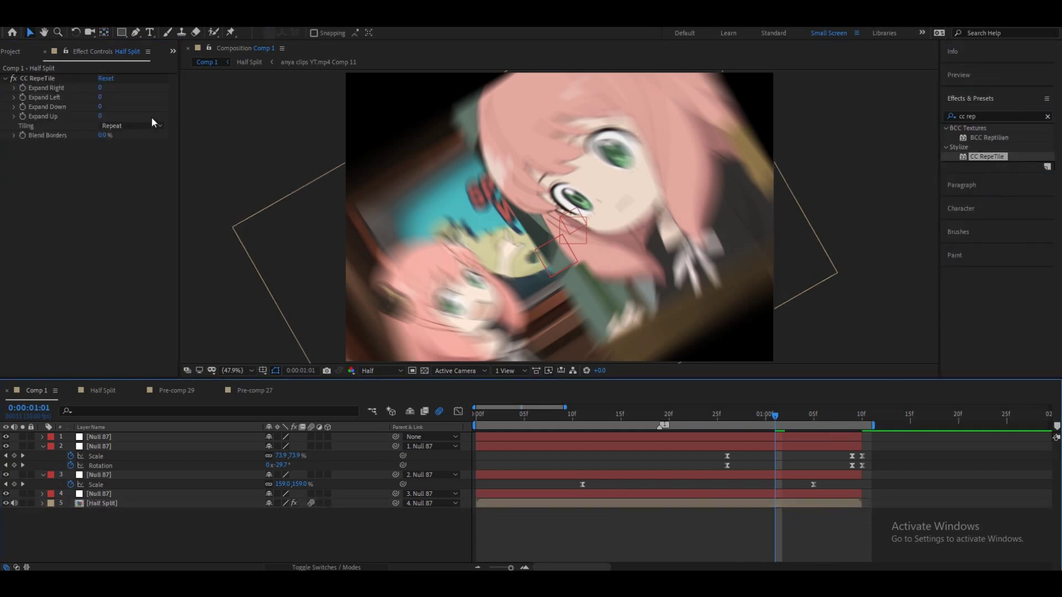
left_click(105, 88)
key("Return")
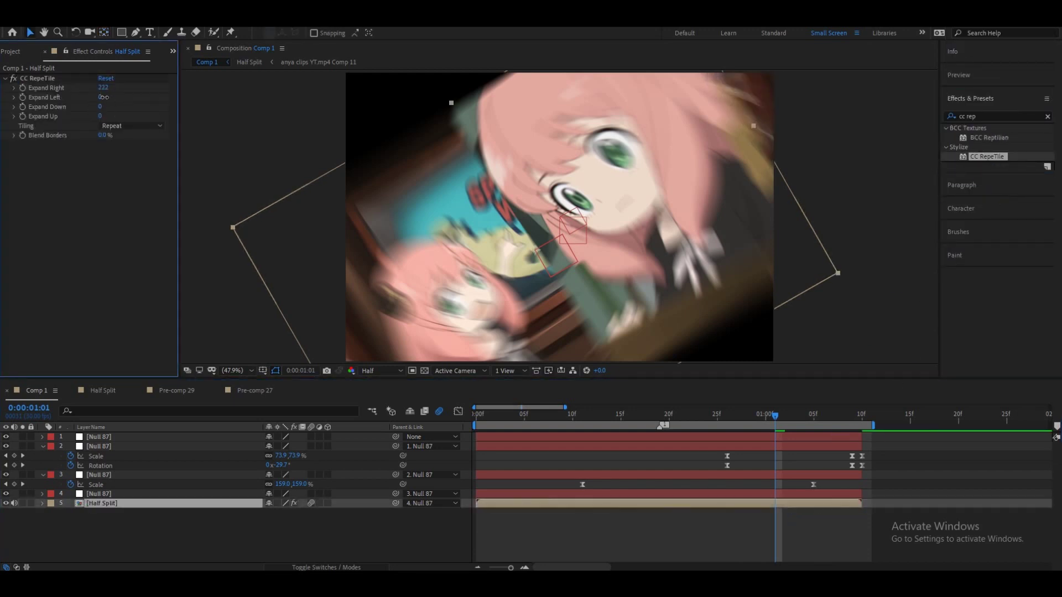
type("22")
key("Return")
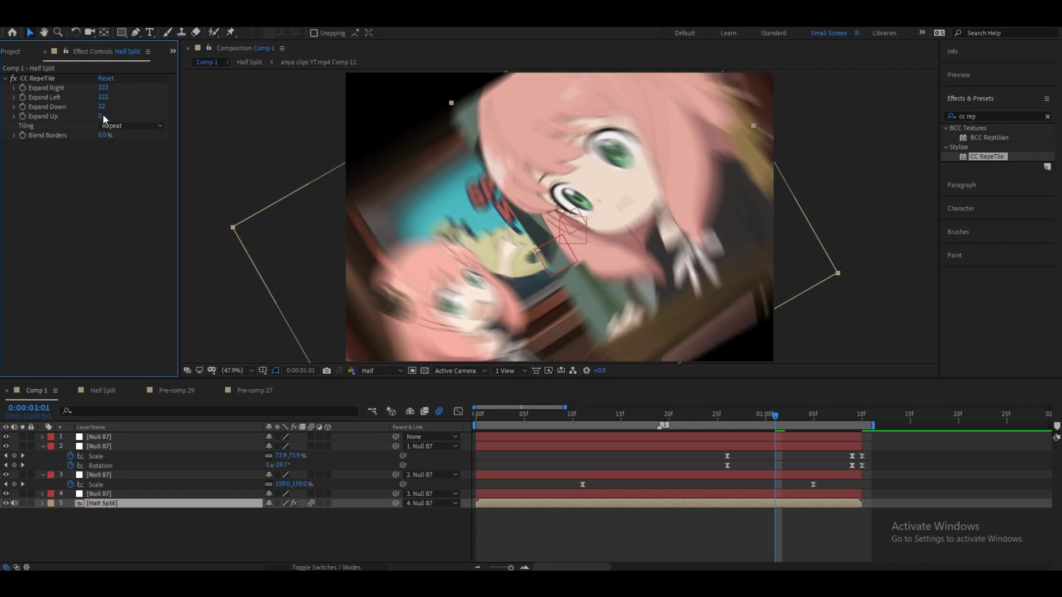
type("222")
left_click(111, 108)
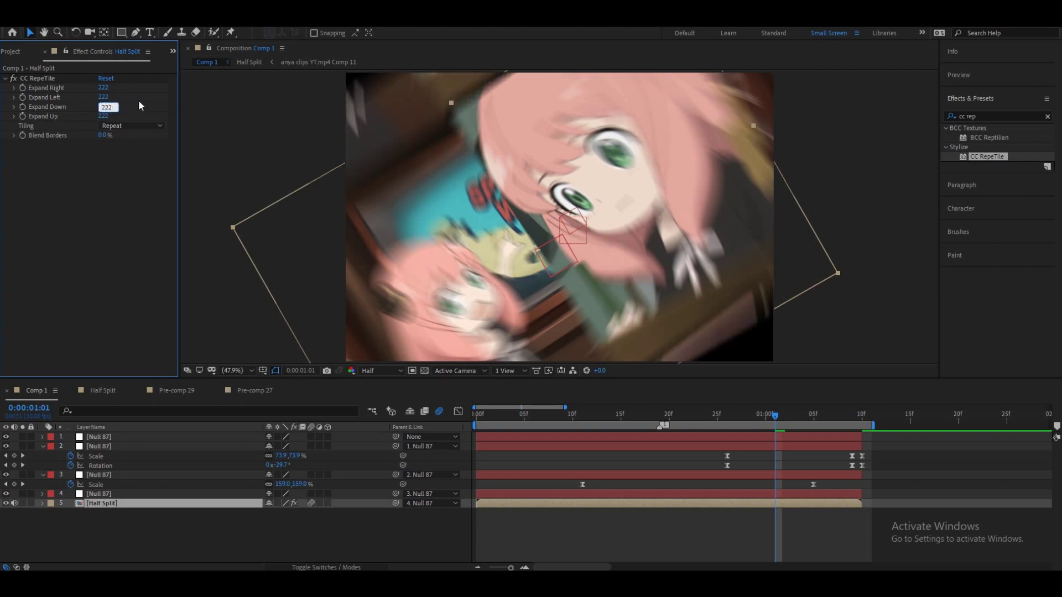
left_click(133, 125)
left_click(130, 173)
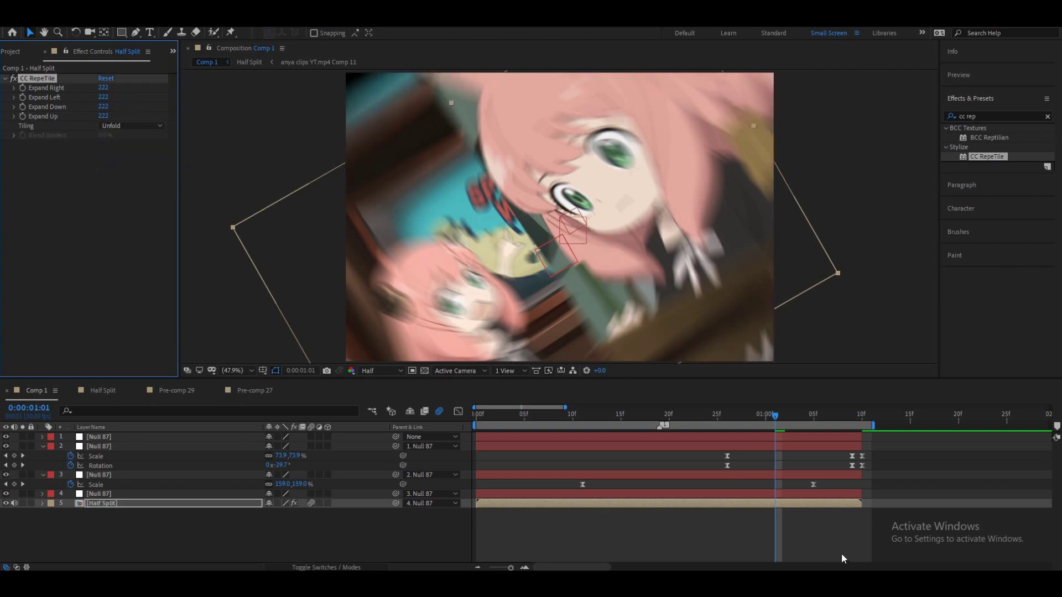
- Scrub RepeTile's Expand values up to fill the frame: Right 746, Down 1083, Up about 1038
left_click_drag(765, 416, 813, 437)
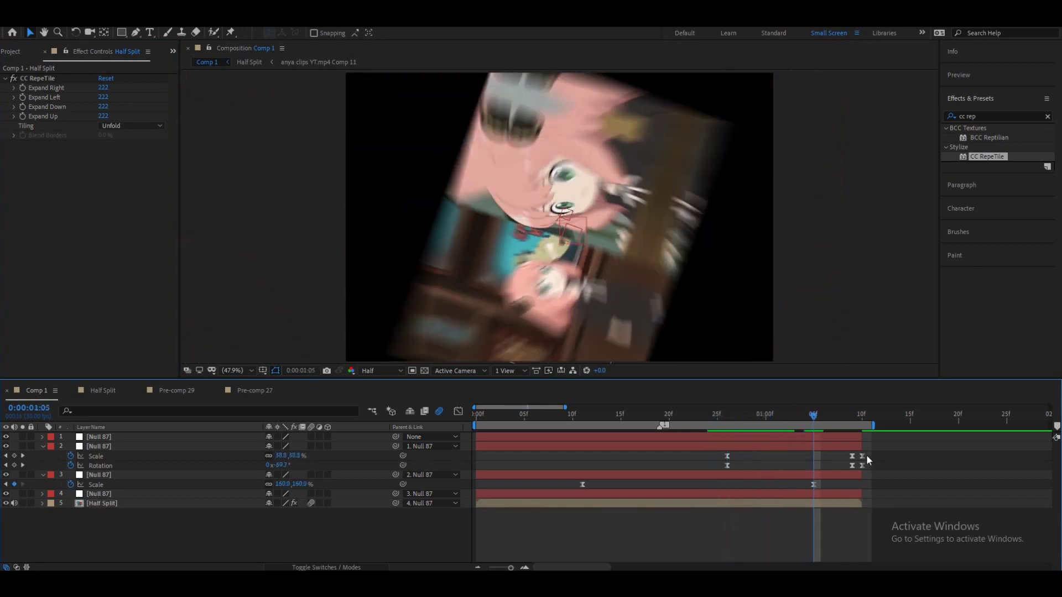
left_click_drag(866, 459, 749, 459)
left_click(808, 506)
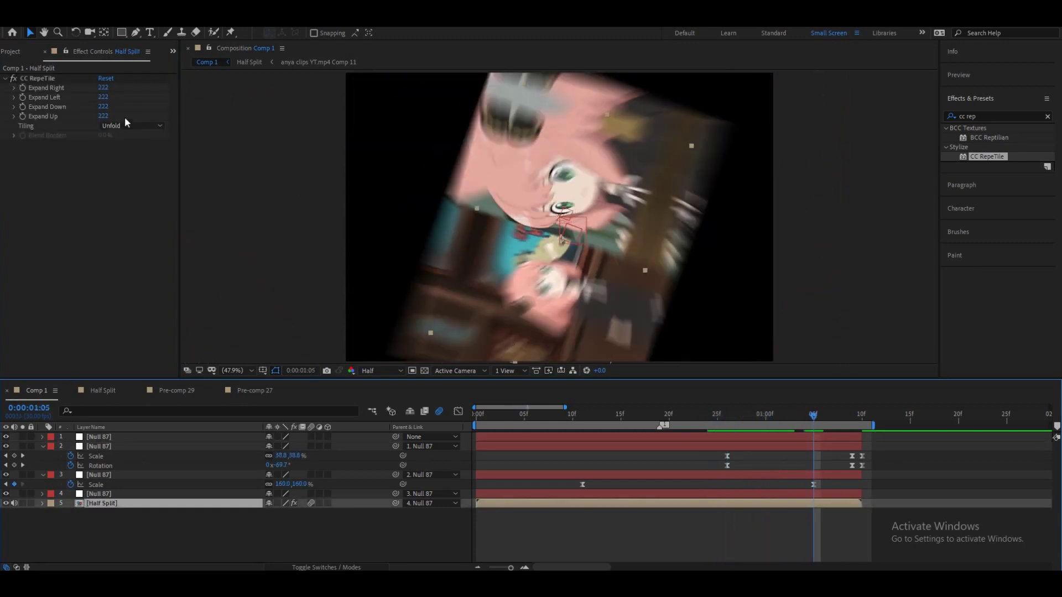
left_click_drag(103, 88, 522, 113)
left_click_drag(103, 117, 424, 115)
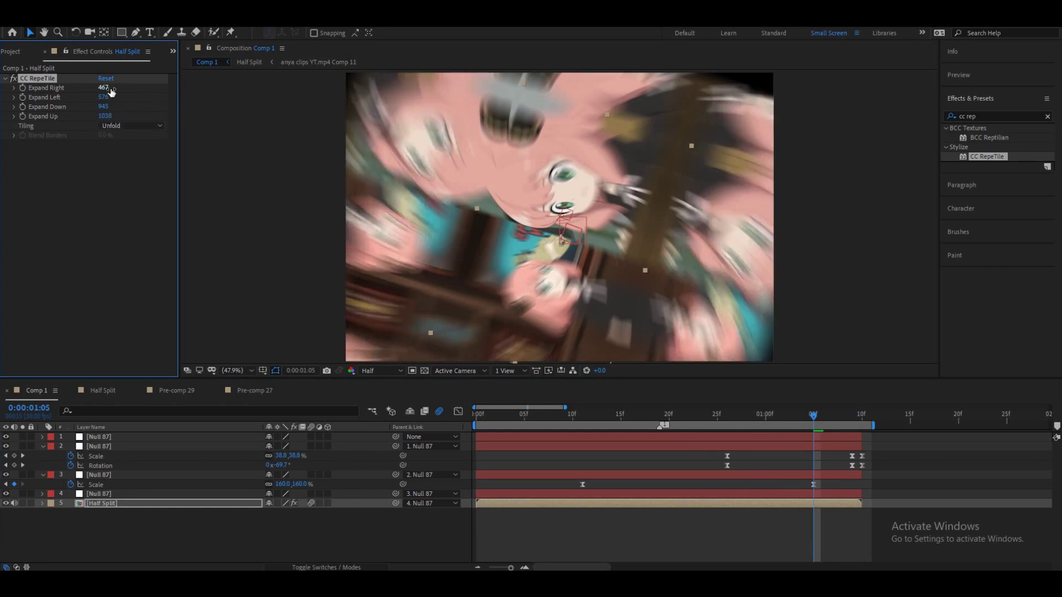
left_click_drag(110, 89, 265, 88)
left_click_drag(134, 106, 185, 104)
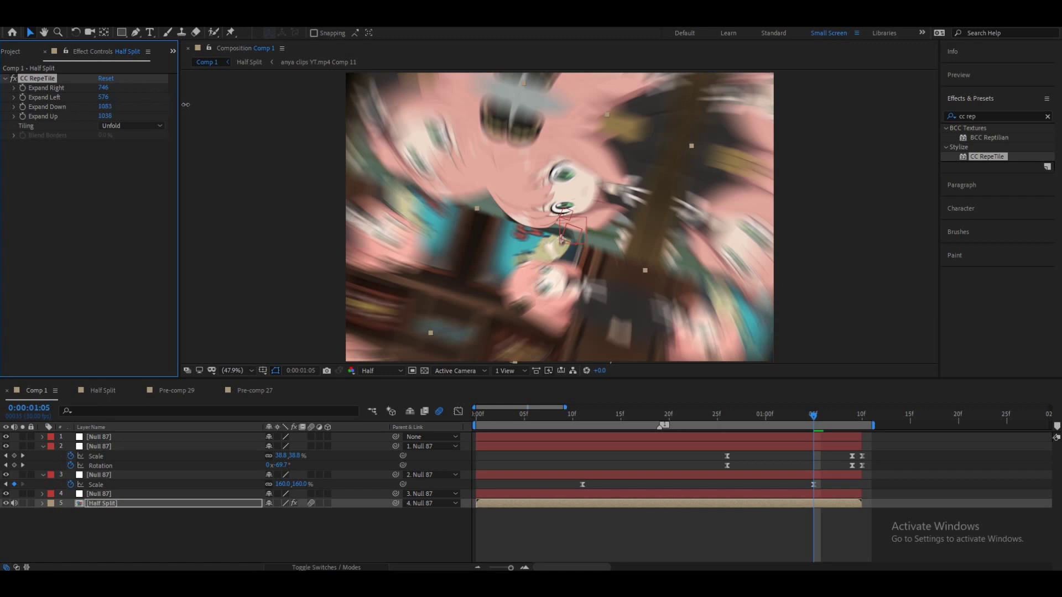
left_click_drag(111, 121, 133, 120)
- Show the second null's Scale and Rotation as value curves in the Graph Editor, fitted to view
left_click(178, 457)
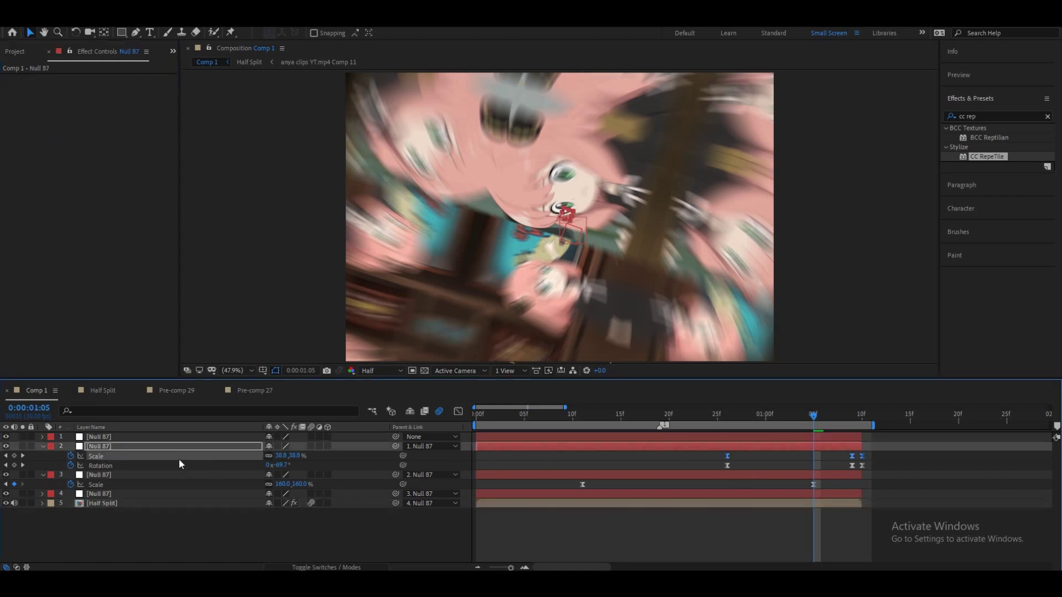
left_click(158, 465, "shift")
left_click(458, 411)
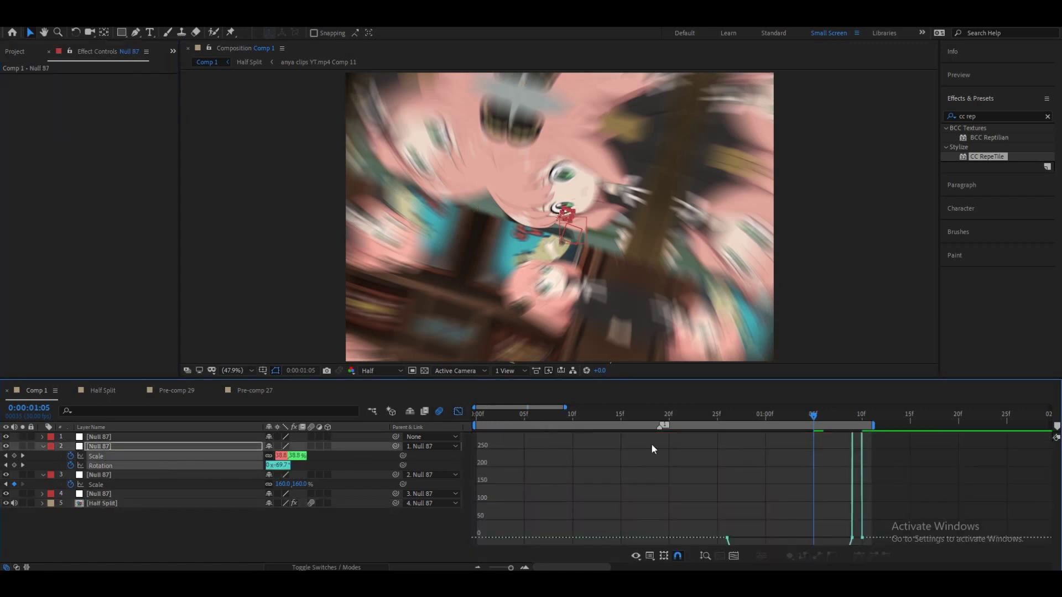
left_click(669, 556)
left_click(686, 435)
left_click(734, 556)
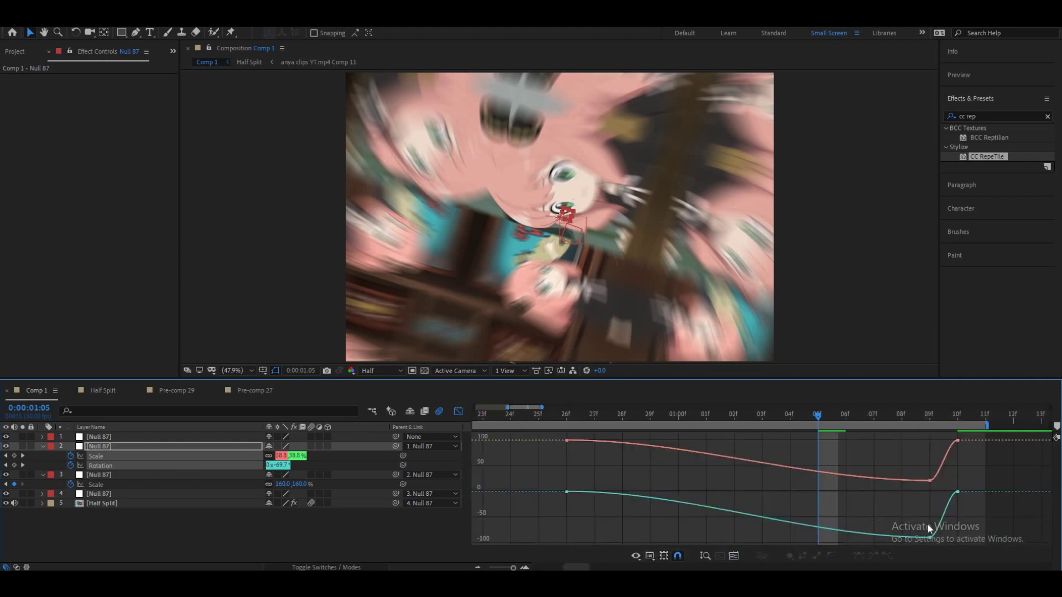
- Drag the Rotation curve's Bezier handles so the spin holds, then steepens sharply at the end
left_click(930, 537)
left_click_drag(809, 539, 938, 496)
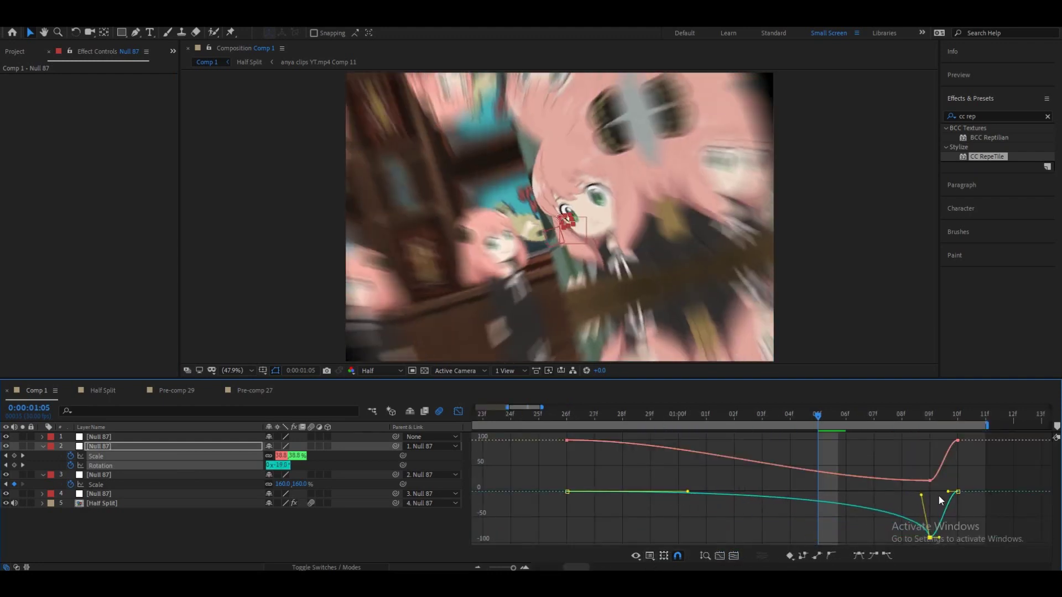
left_click_drag(688, 491, 783, 488)
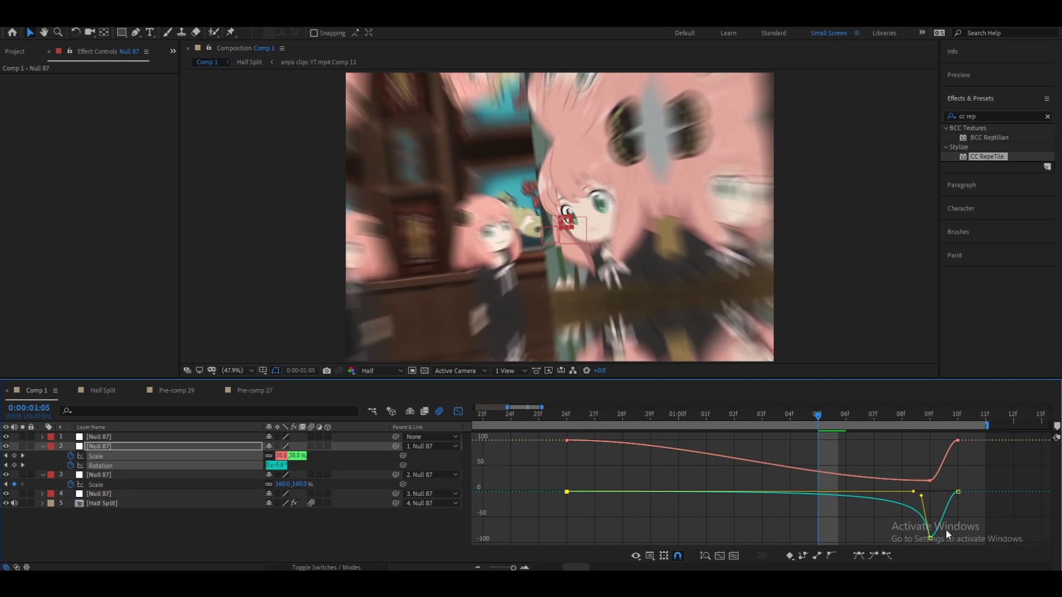
left_click_drag(940, 534, 949, 493)
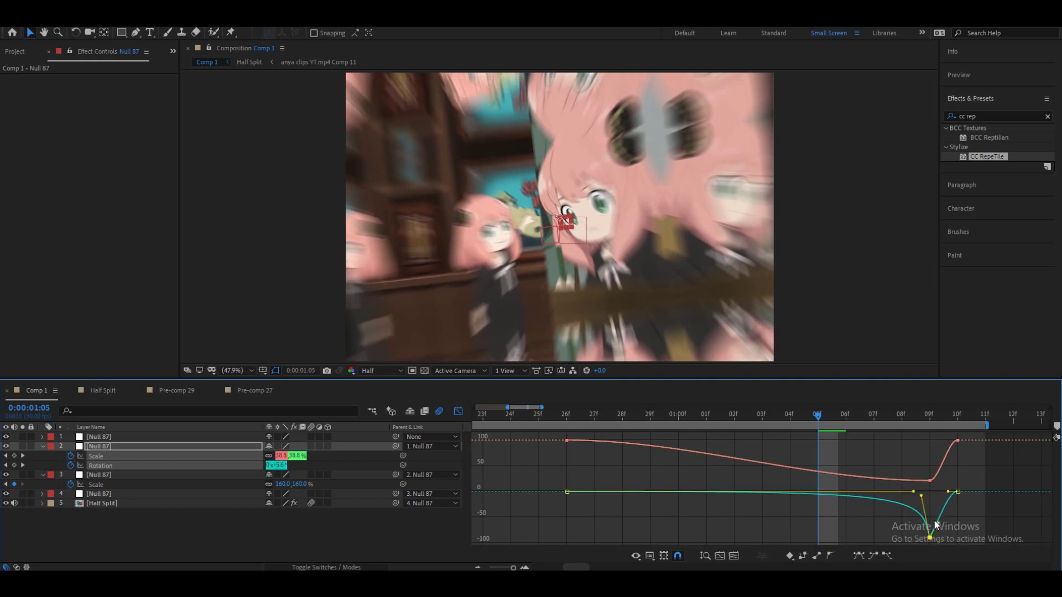
- Reshape the Scale curve's handles for the same sharp late zoom and preview the result
left_click(940, 469)
mouse_move(821, 482)
left_mouse_down()
mouse_move(811, 475)
mouse_move(921, 441)
left_mouse_up()
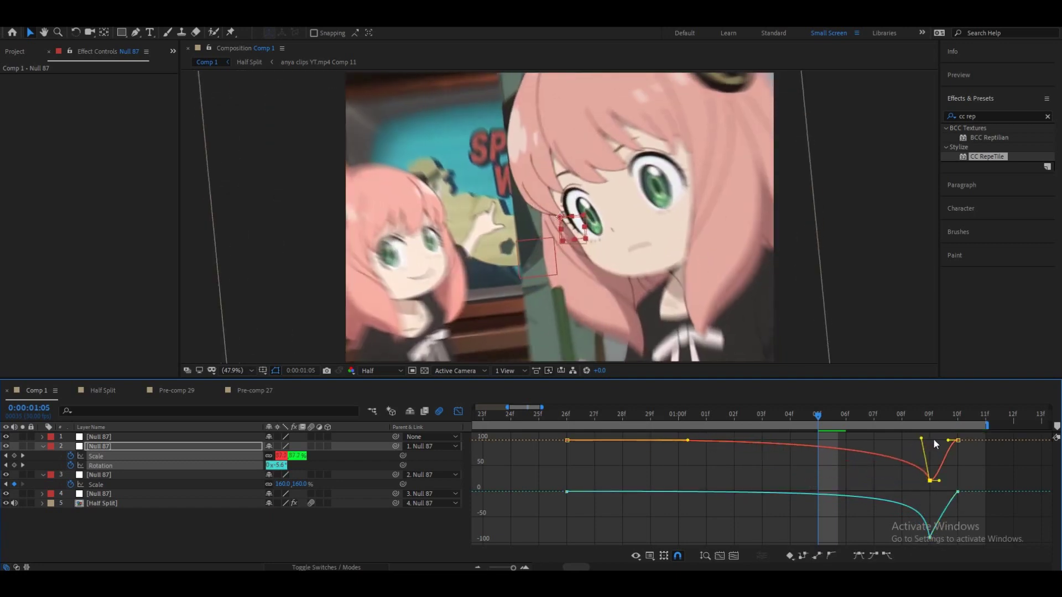
left_click_drag(689, 441, 909, 438)
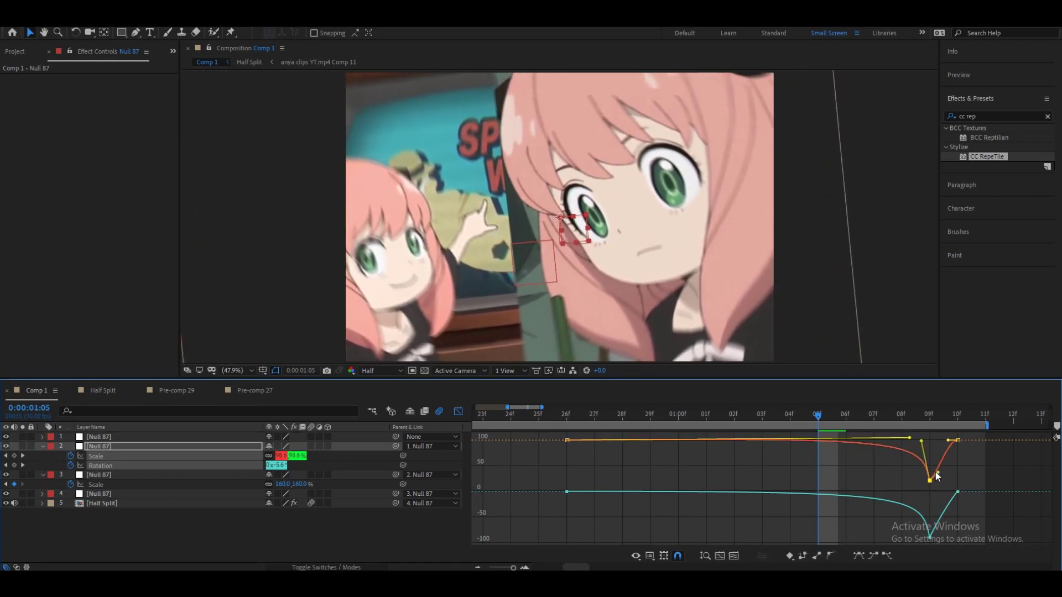
left_click(950, 456)
key("space")
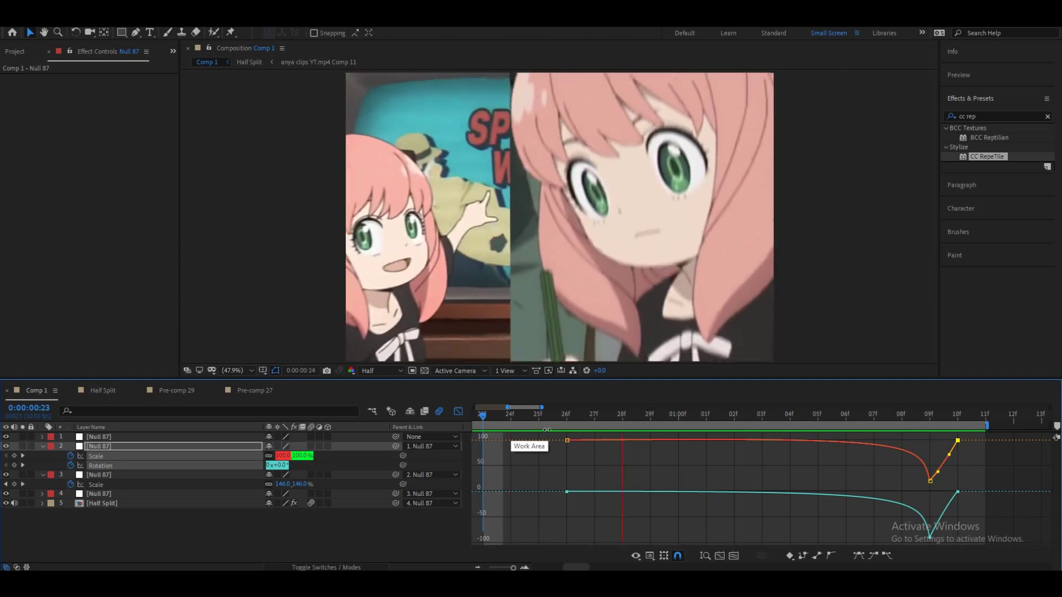
left_click(458, 412)
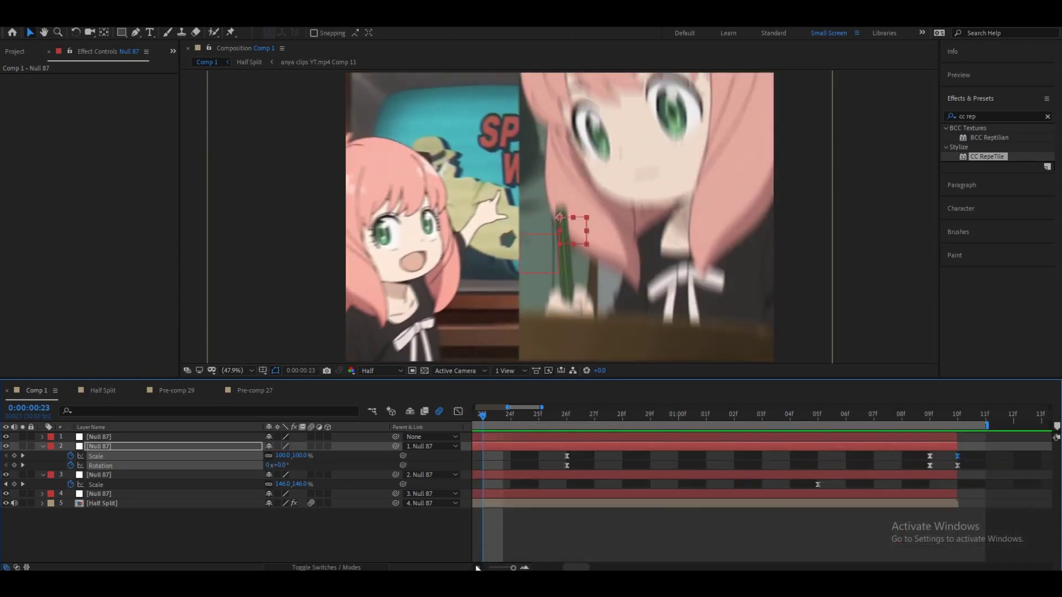
- Deselect the null and collapse its expanded property rows
scroll(522, 537, "down", 3)
scroll(526, 561, "up", 2)
left_click(552, 536)
key("u")
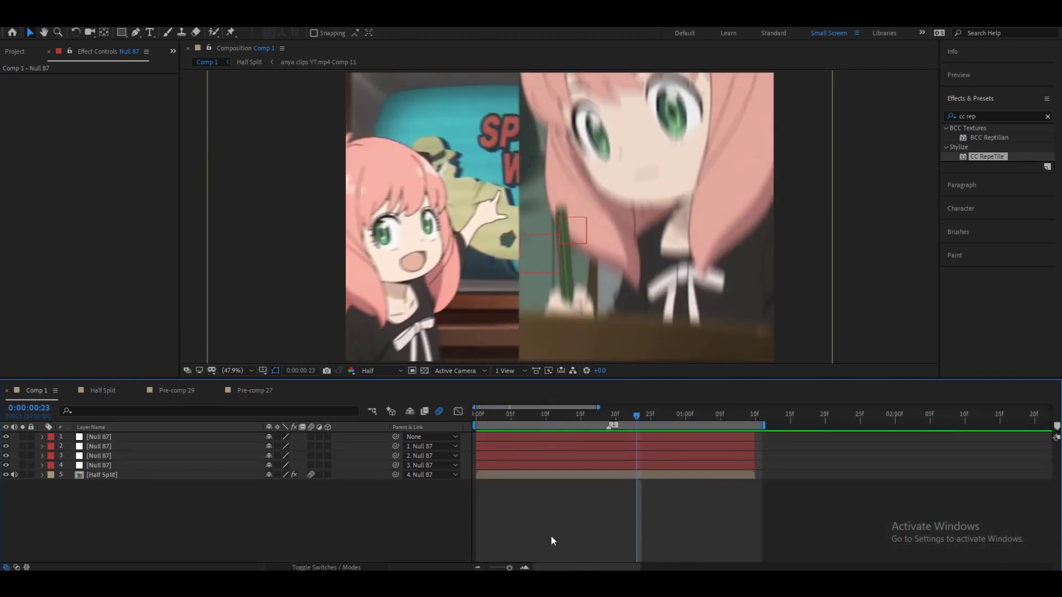
- Add Adjustment Layer 84 atop Comp 1, delete the accidental duplicate, and select it
right_click(469, 441)
mouse_move(504, 447)
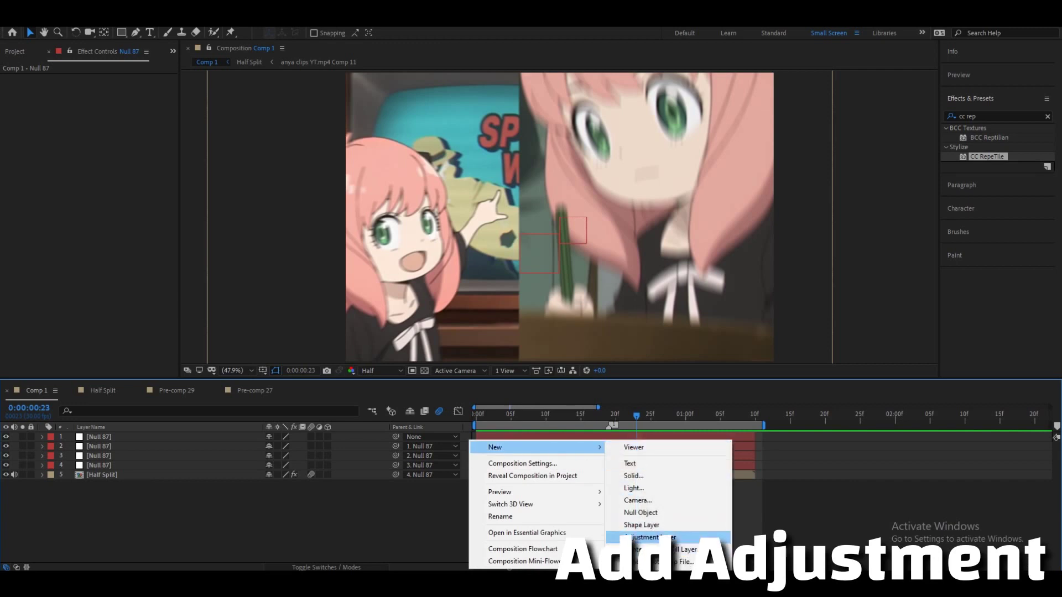
left_click(642, 537)
left_click(754, 416)
key("ctrl+d")
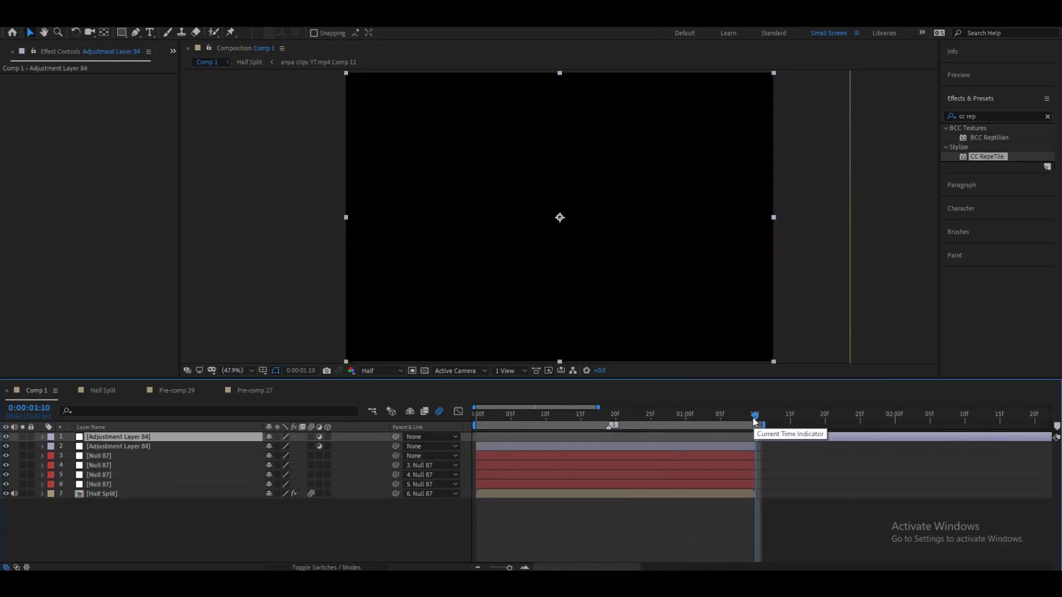
key("Delete")
left_click_drag(754, 420, 449, 420)
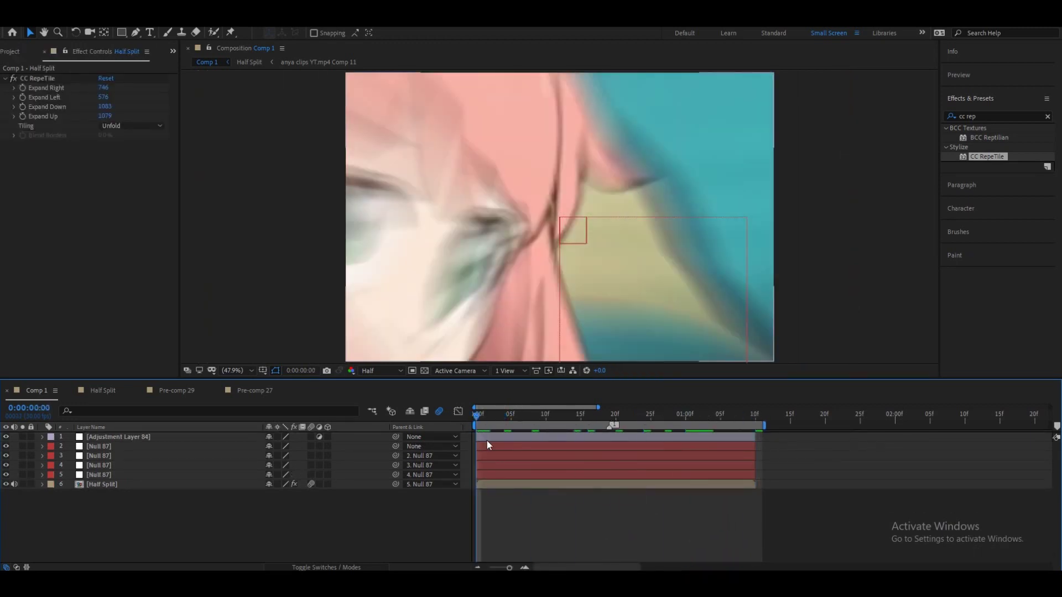
left_click(487, 439)
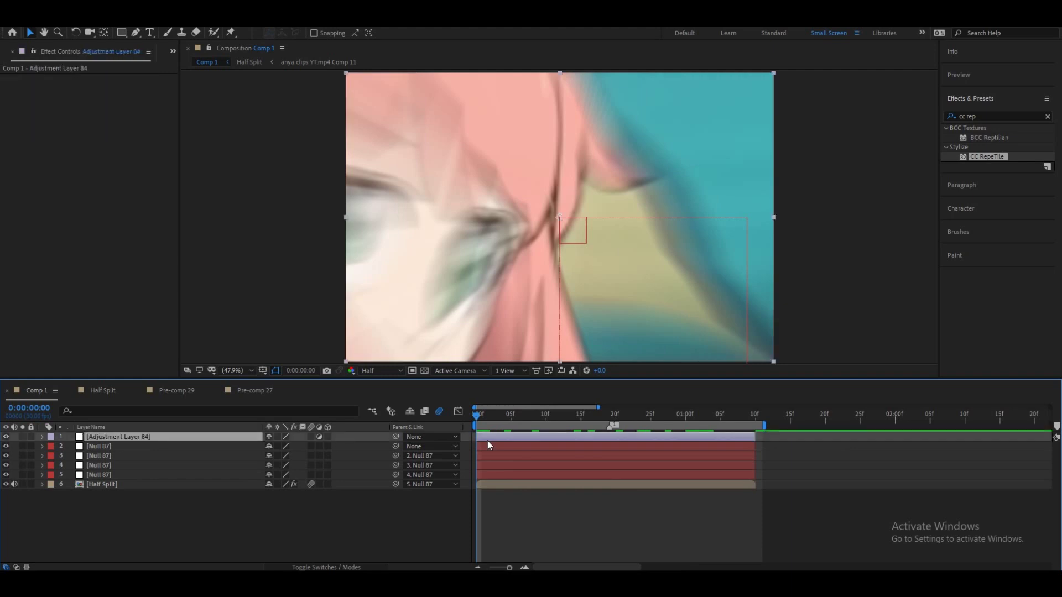
left_click_drag(518, 416, 552, 416)
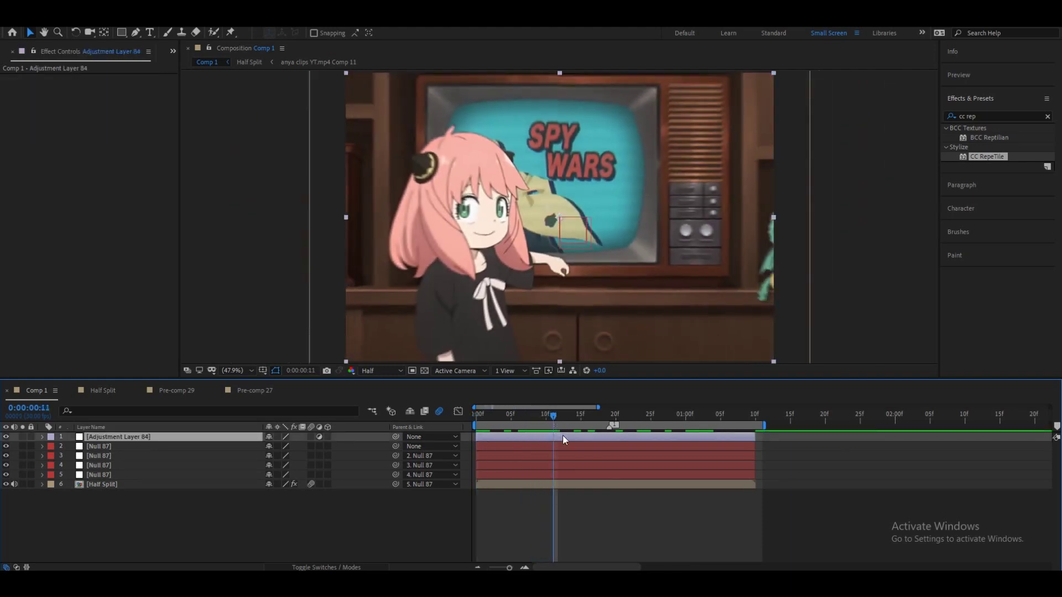
- Apply Twitch to Adjustment Layer 84 and set its Speed to 15
left_click(987, 117)
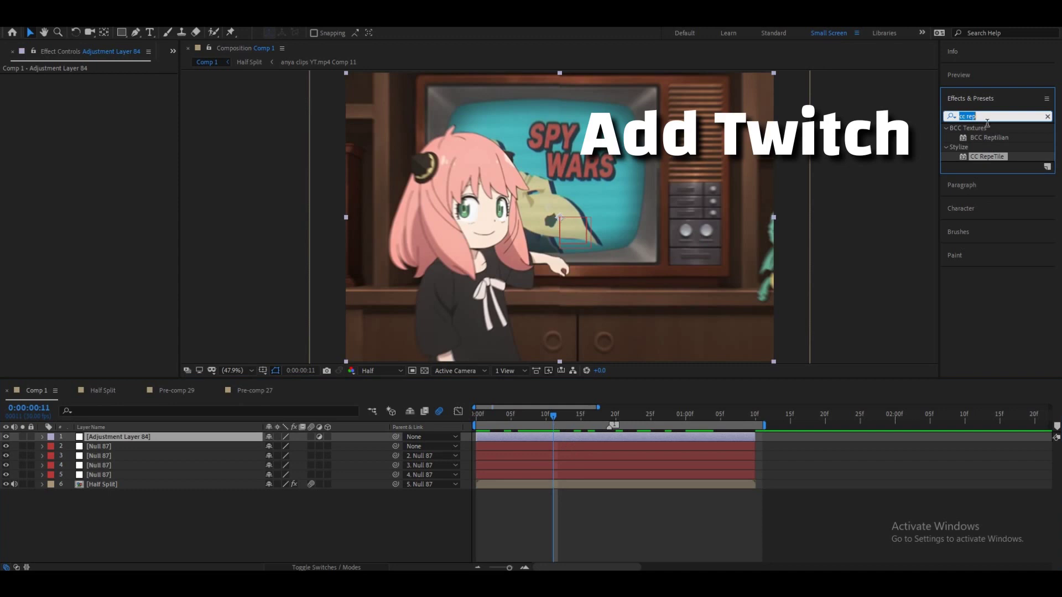
type("twitch")
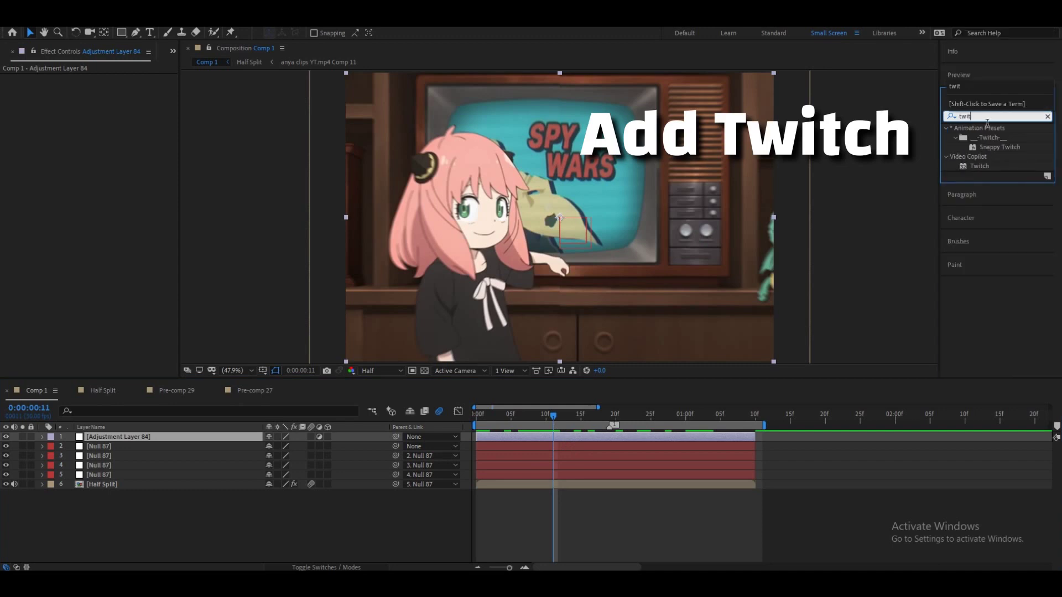
left_click_drag(979, 166, 629, 440)
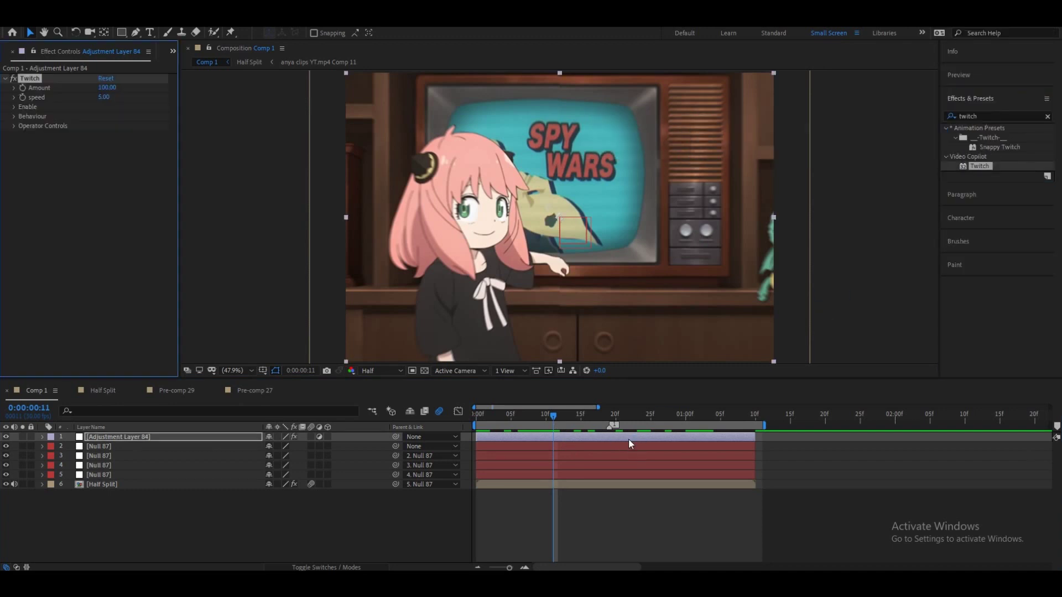
left_click(100, 208)
left_click(105, 97)
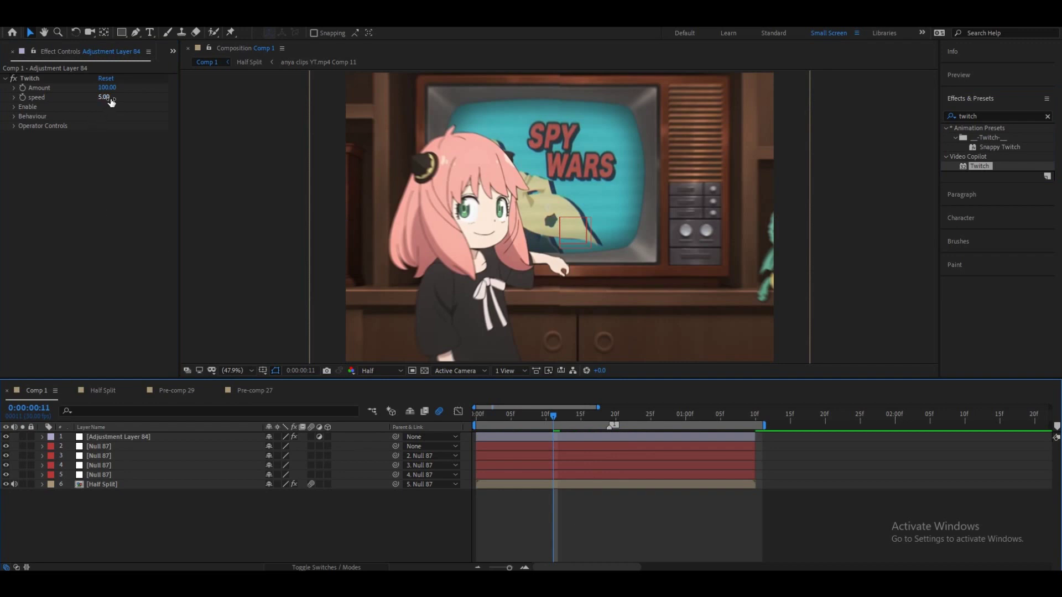
type("1")
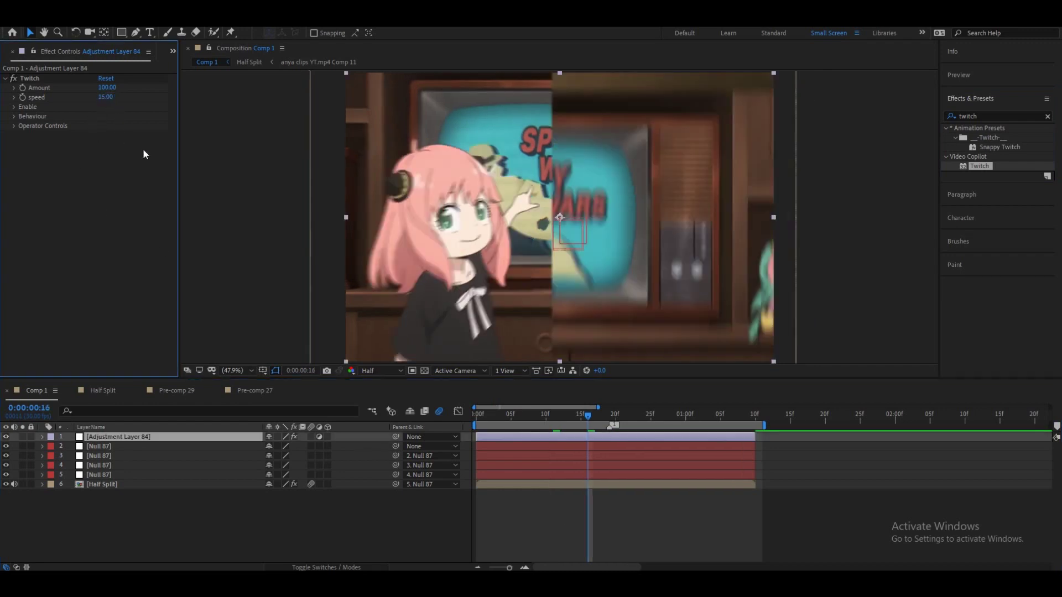
type("15")
key("Return")
- Enable Twitch's Light and Slide glitches and set Slide Amount to 15
left_click(15, 107)
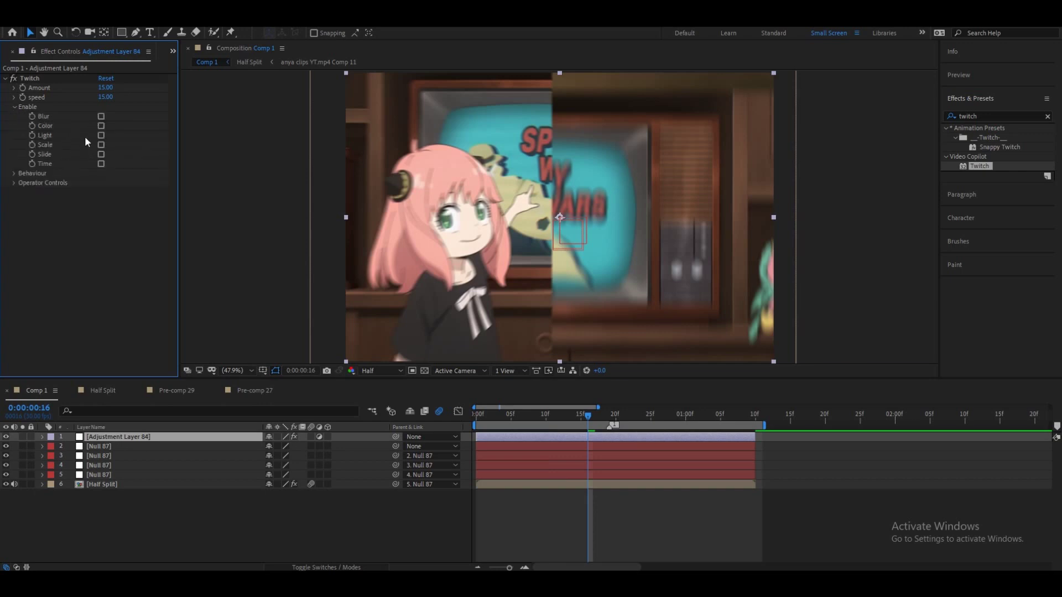
left_click(101, 136)
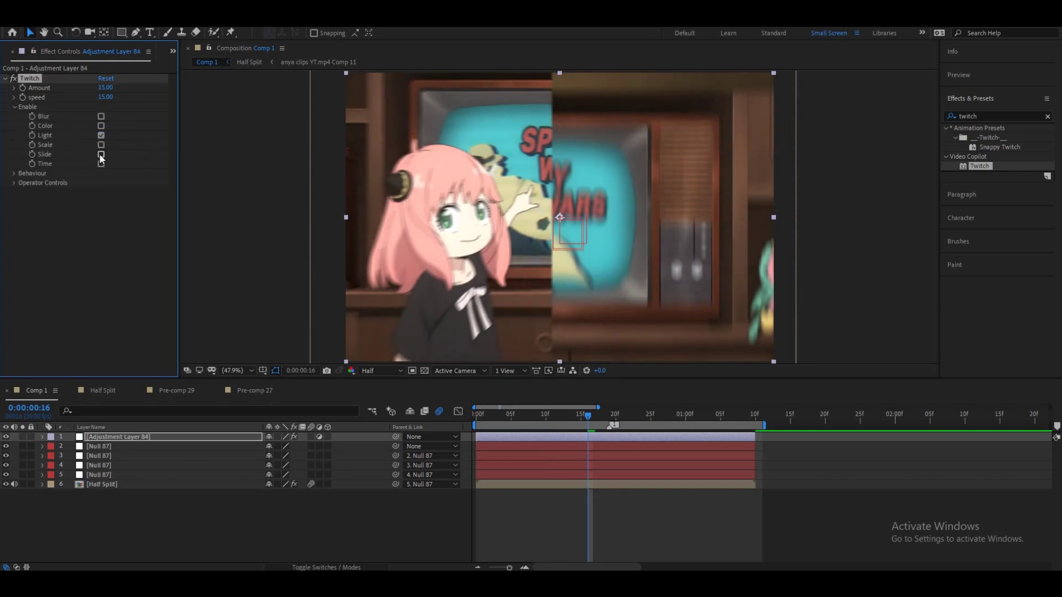
left_click(101, 155)
left_click(16, 183)
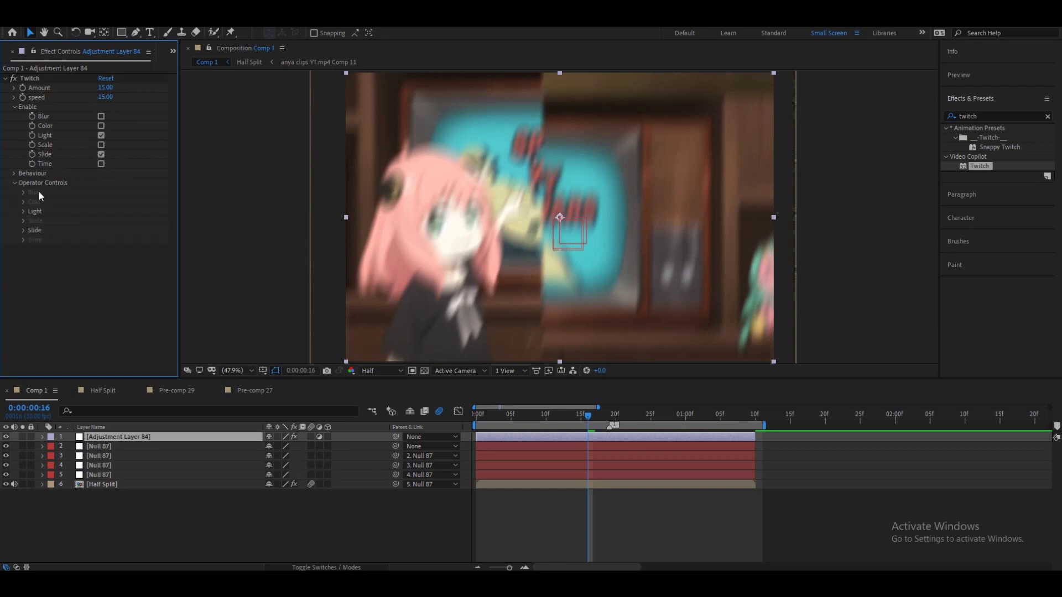
left_click(24, 230)
left_click(105, 240)
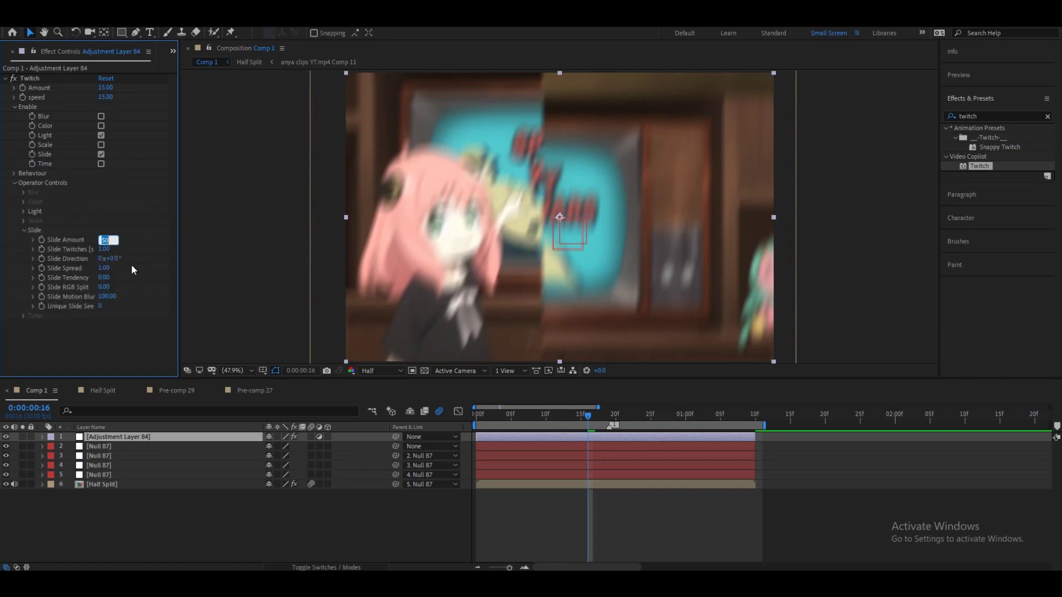
type("15")
key("Return")
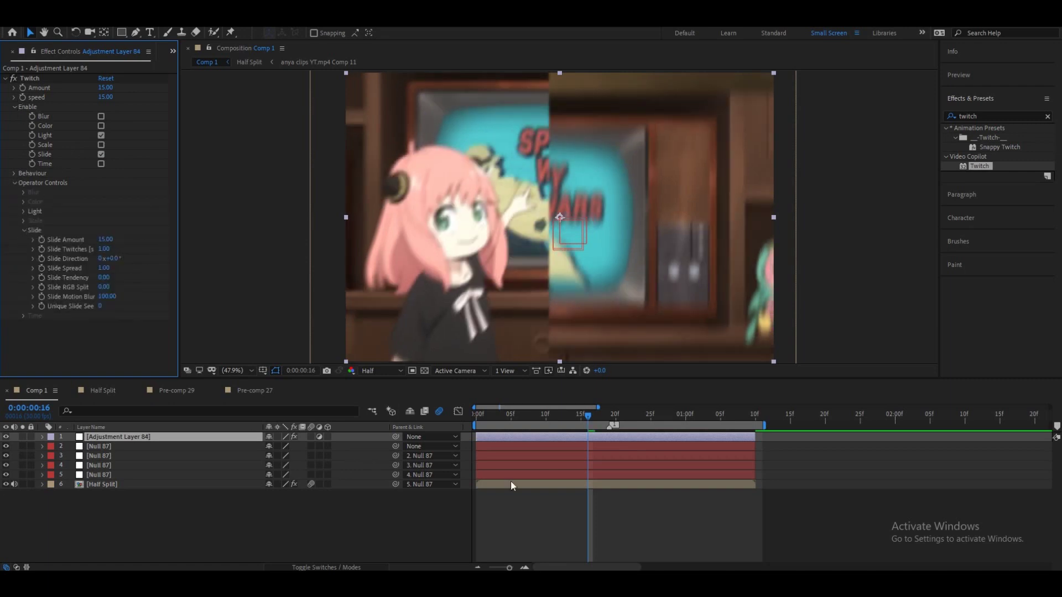
left_click(607, 474)
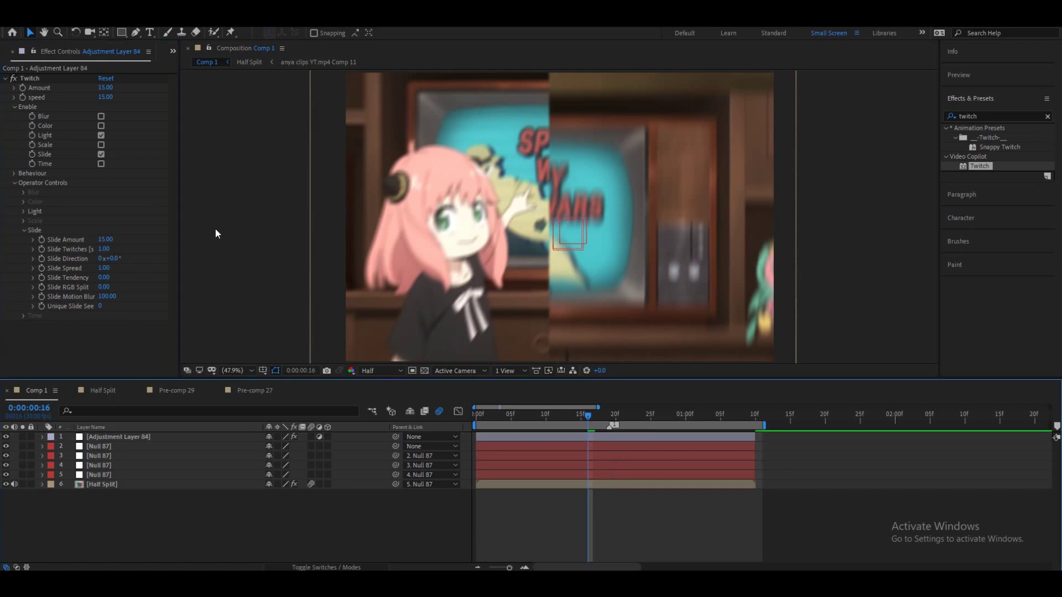
left_click(12, 106)
left_click(13, 126)
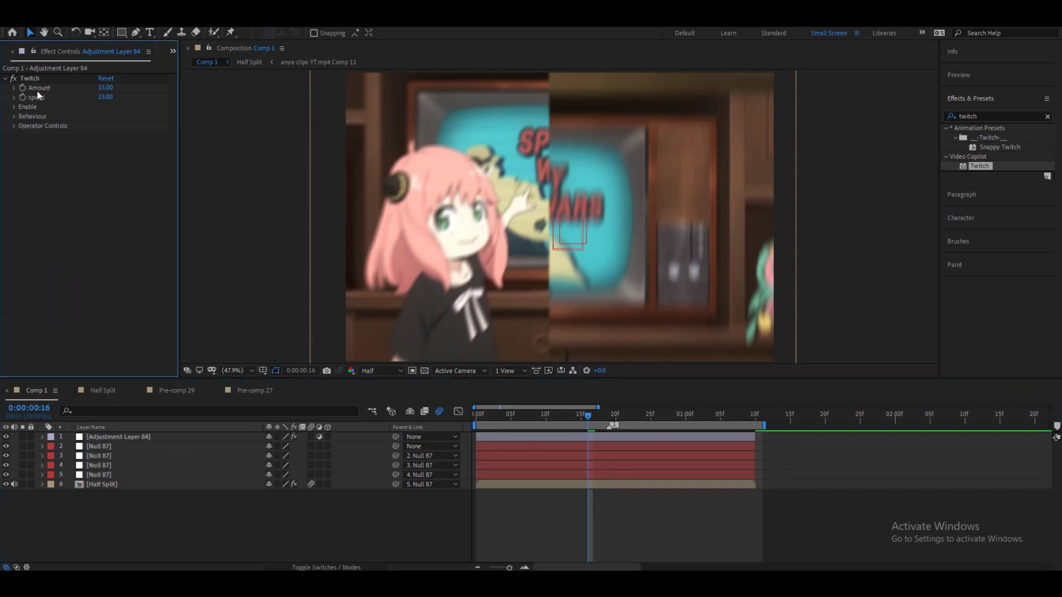
- Keyframe Twitch Amount at 0 on frame 13, 30 on frame 19, and 0 at 1:01
left_click(22, 87)
left_click(595, 458)
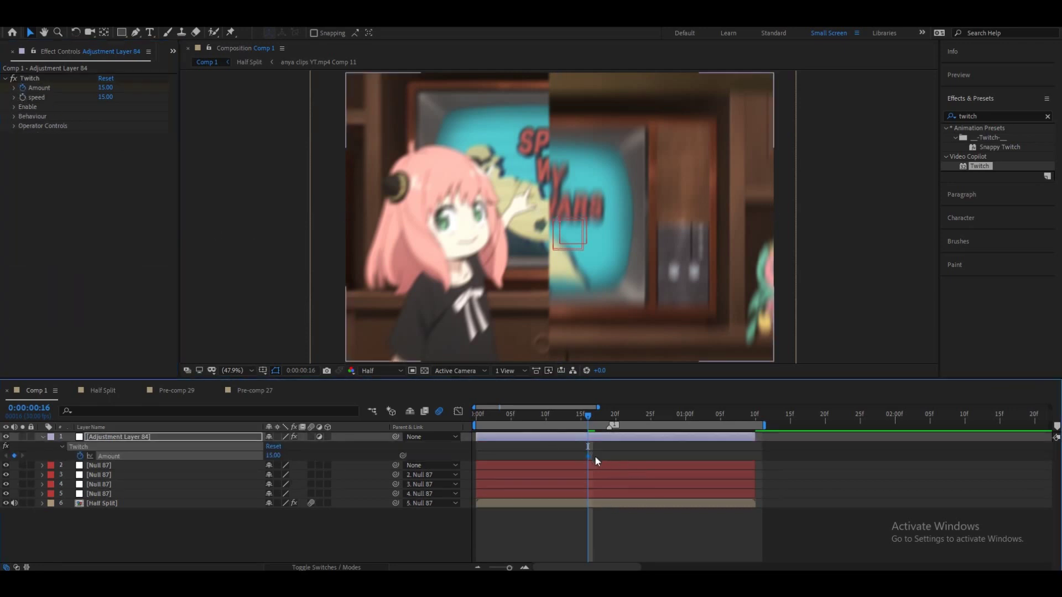
left_click_drag(589, 456, 609, 455)
left_click(696, 429)
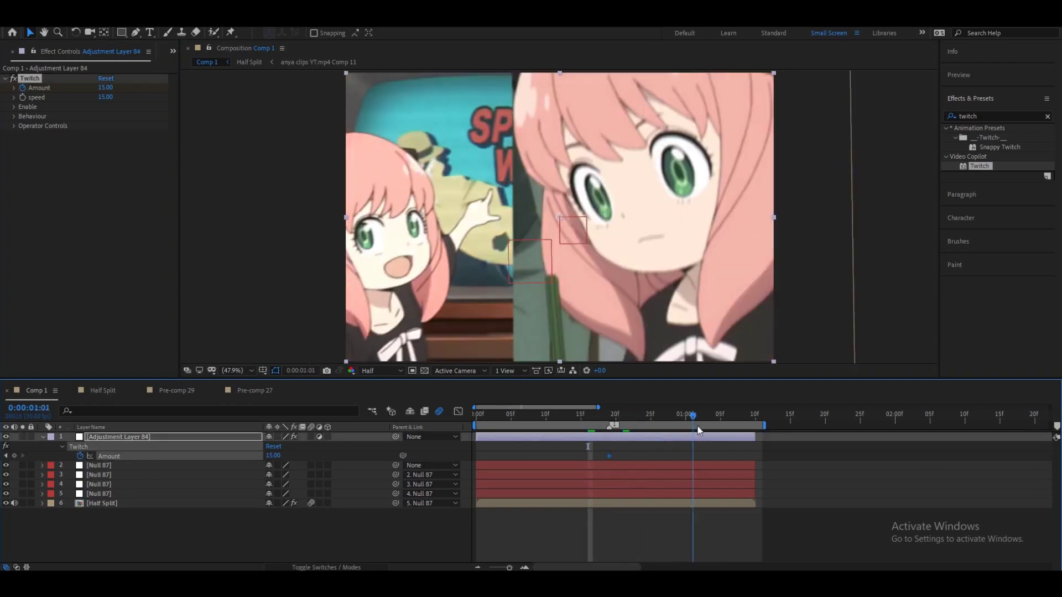
left_click(273, 455)
type("0")
key("Return")
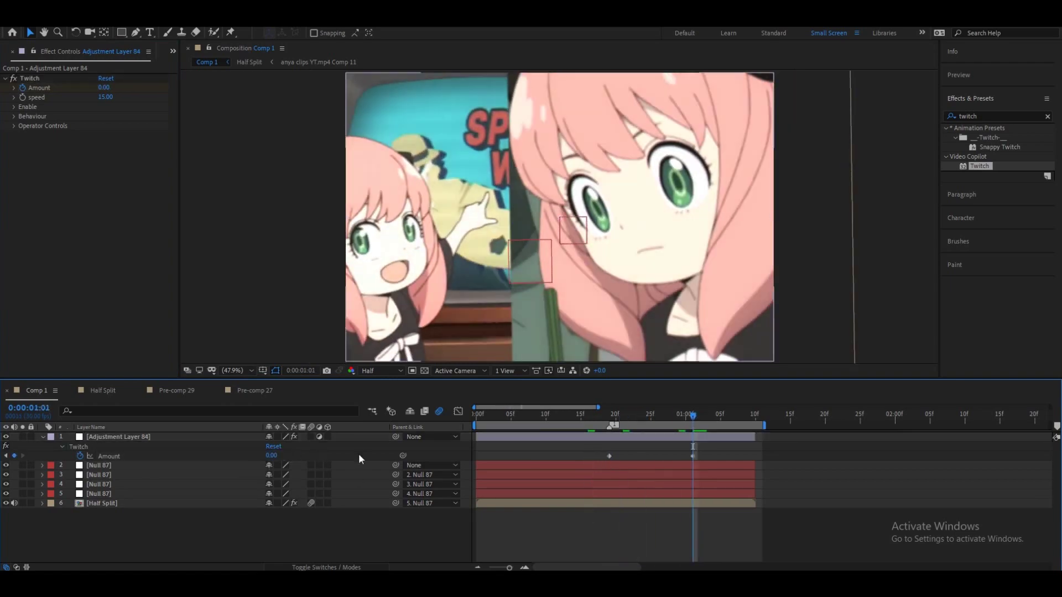
left_click_drag(579, 414, 567, 415)
left_click(273, 455)
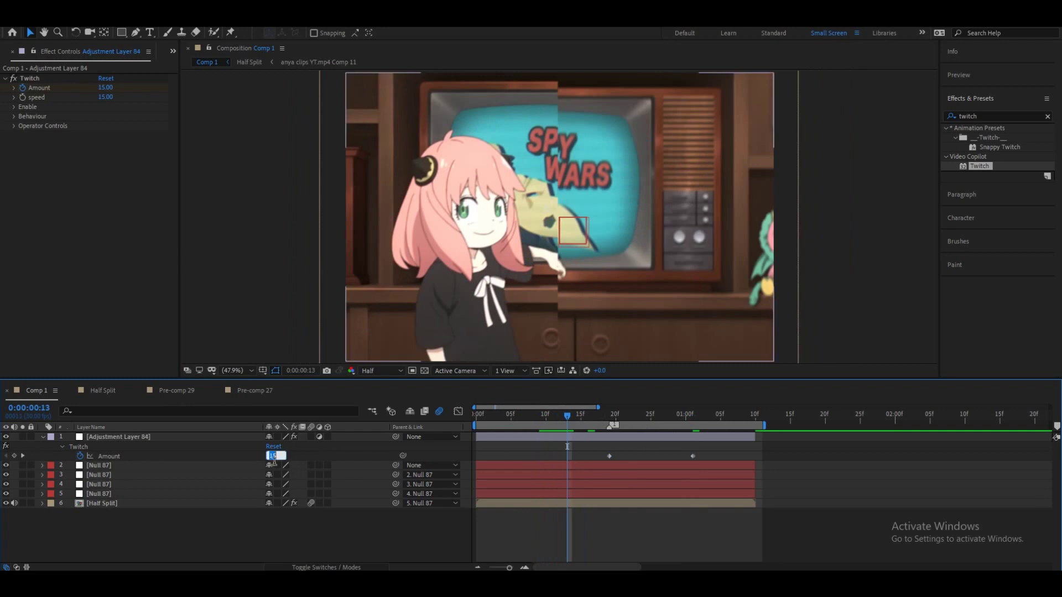
left_click(611, 415)
left_click(275, 456)
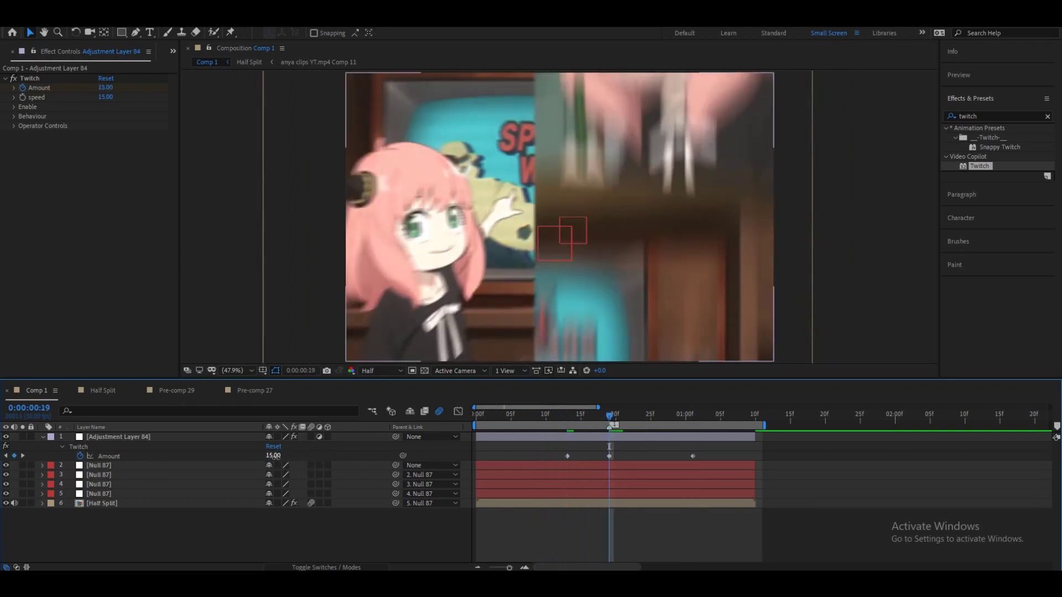
type("30")
key("Return")
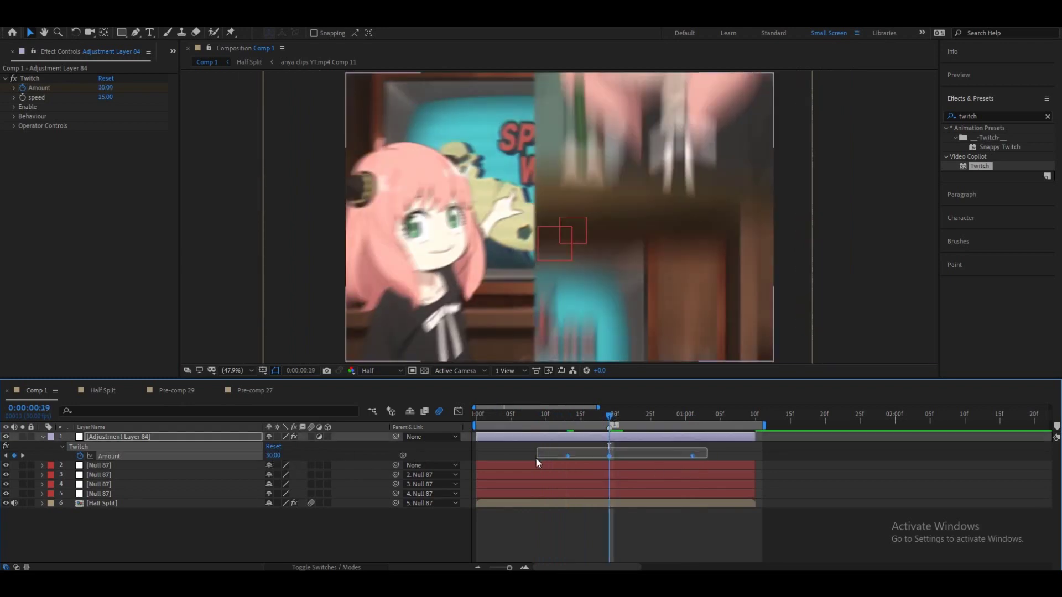
- Preview the glitch, shift the Amount keys slightly earlier, and view the Amount value curve
key("space")
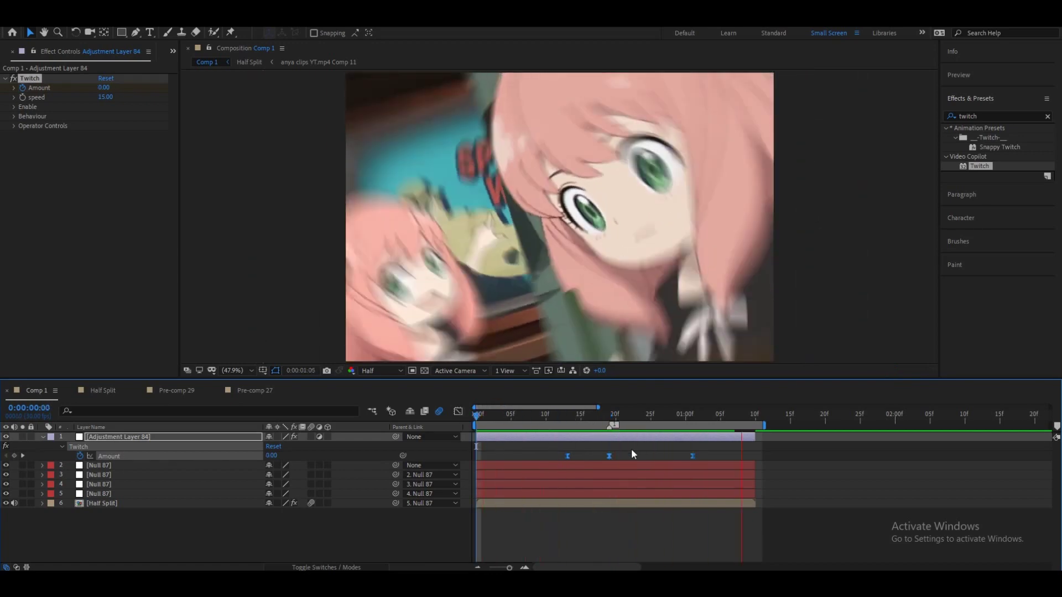
key("space")
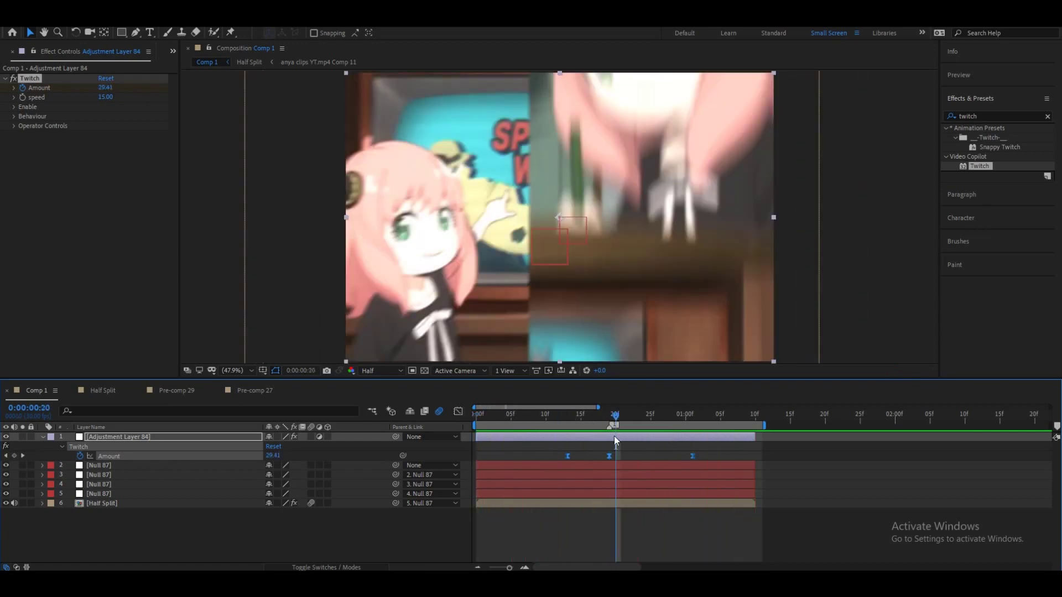
left_click_drag(601, 456, 684, 491)
left_click(597, 447)
left_click(457, 411)
left_click(734, 556)
- Drag the peak's outgoing handle to ease Twitch Amount's drop after frame 18, then preview it
left_click_drag(821, 503, 762, 502)
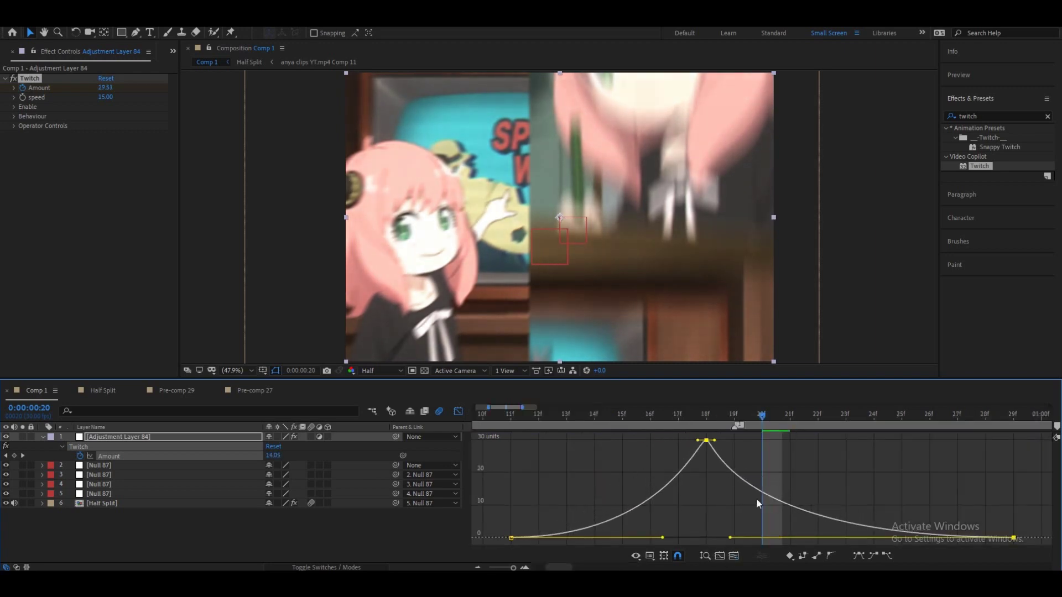
left_click_drag(762, 415, 466, 423)
key("space")
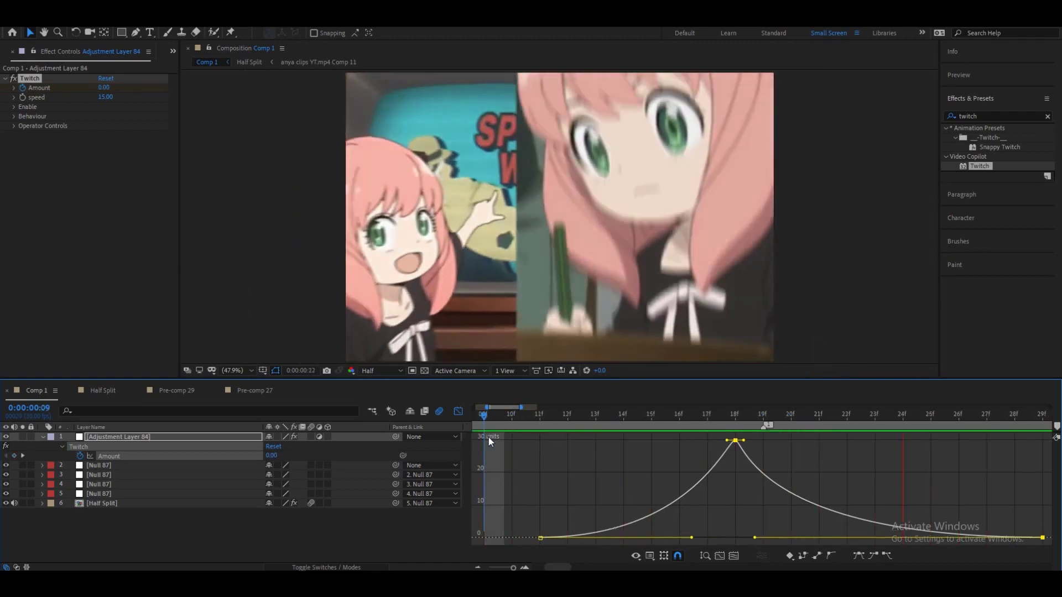
key("space")
left_click_drag(558, 418, 707, 434)
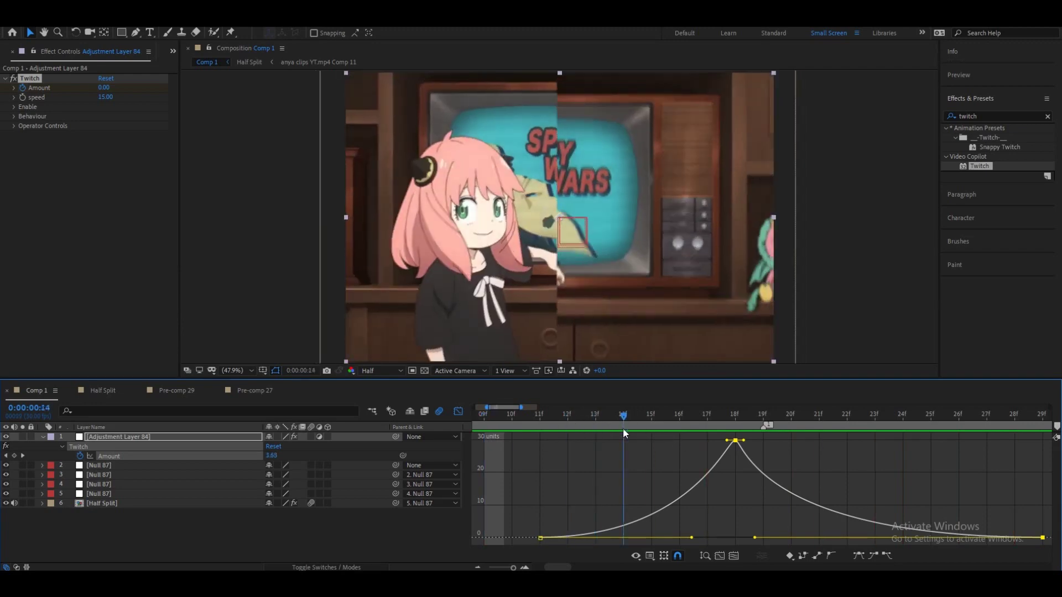
left_click(459, 411)
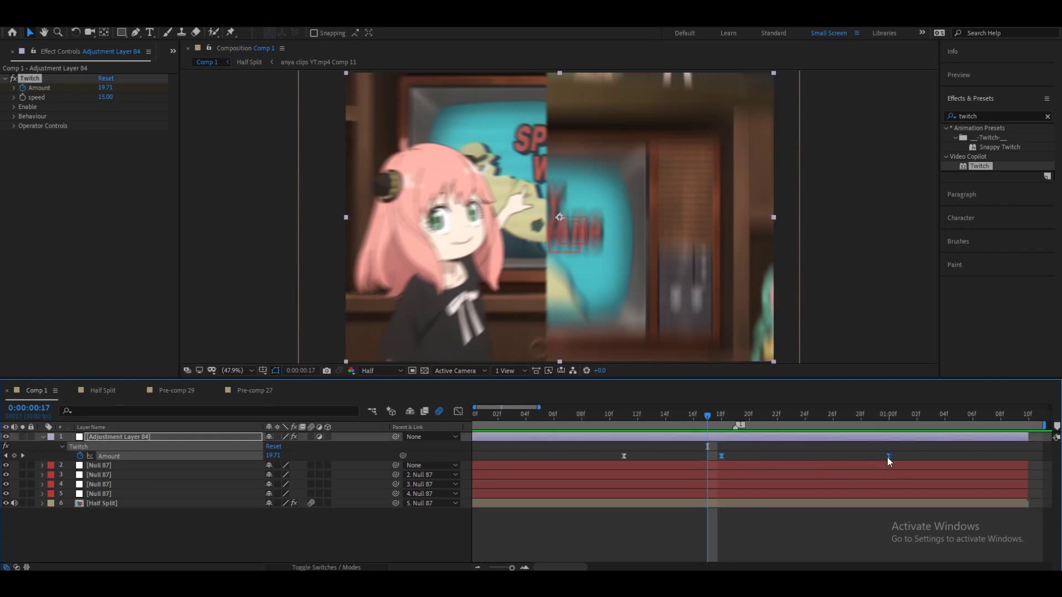
key("k")
left_click(524, 544)
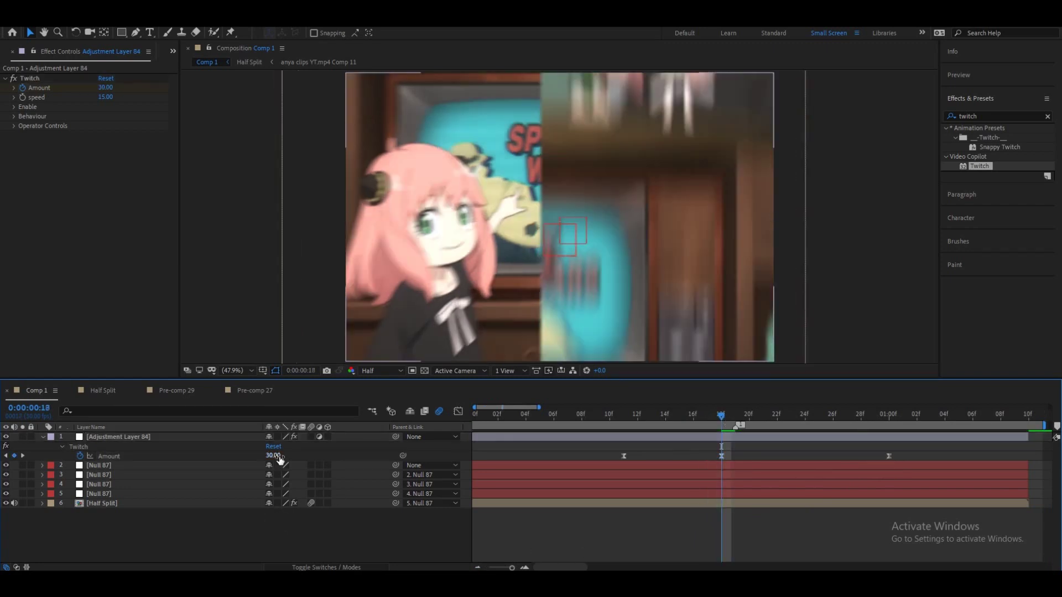
left_click_drag(712, 420, 741, 423)
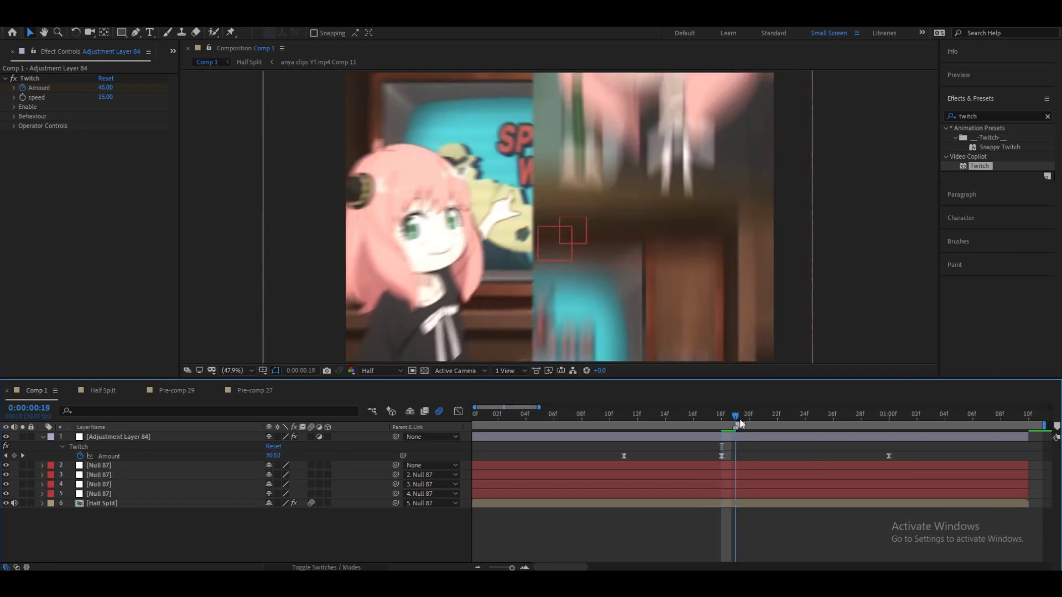
key("space")
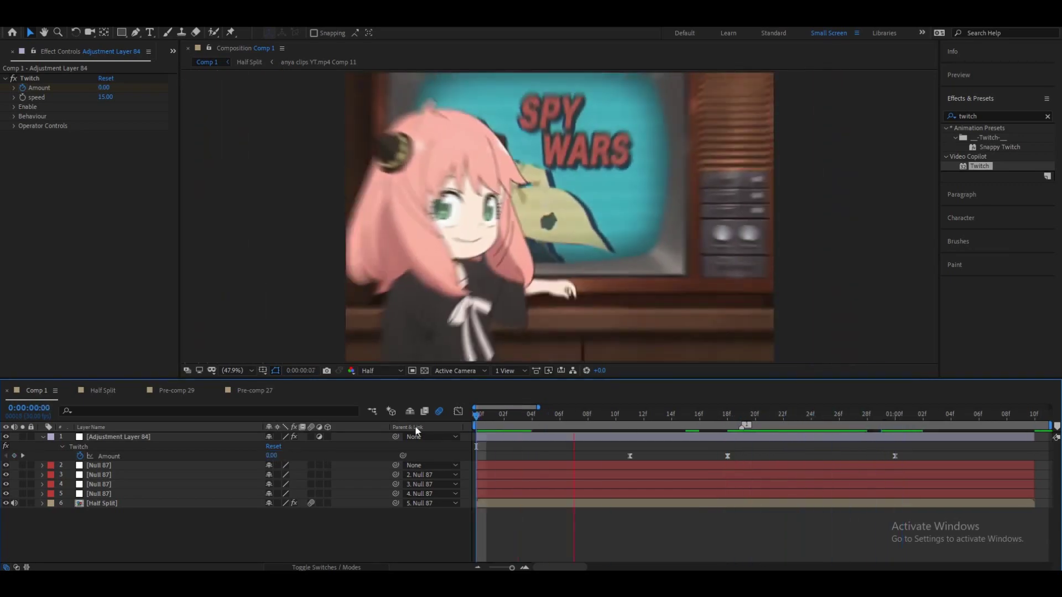